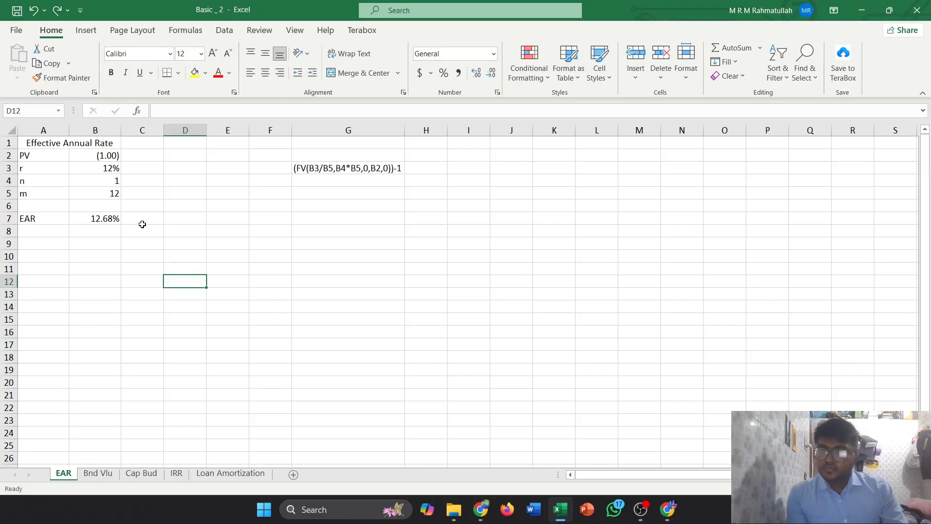
left_click(107, 221)
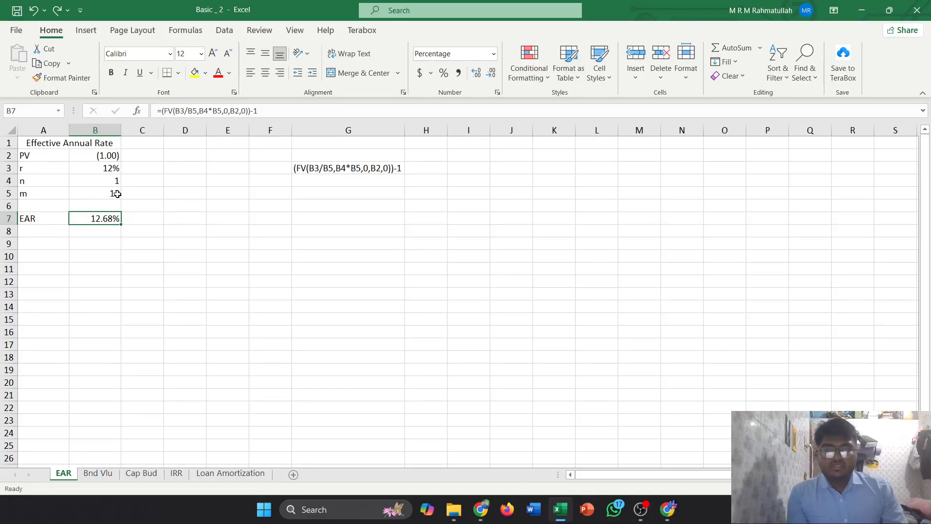
left_click_drag(135, 245, 152, 252)
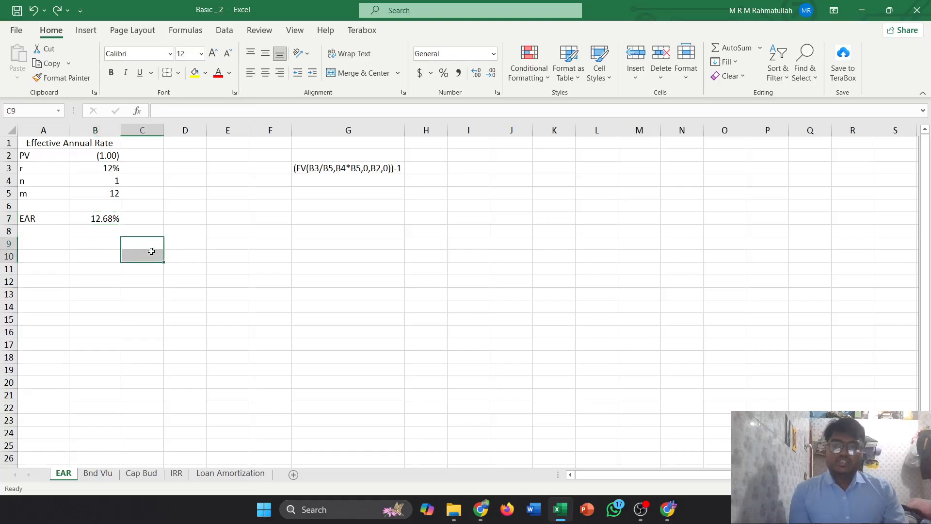
left_click(154, 245)
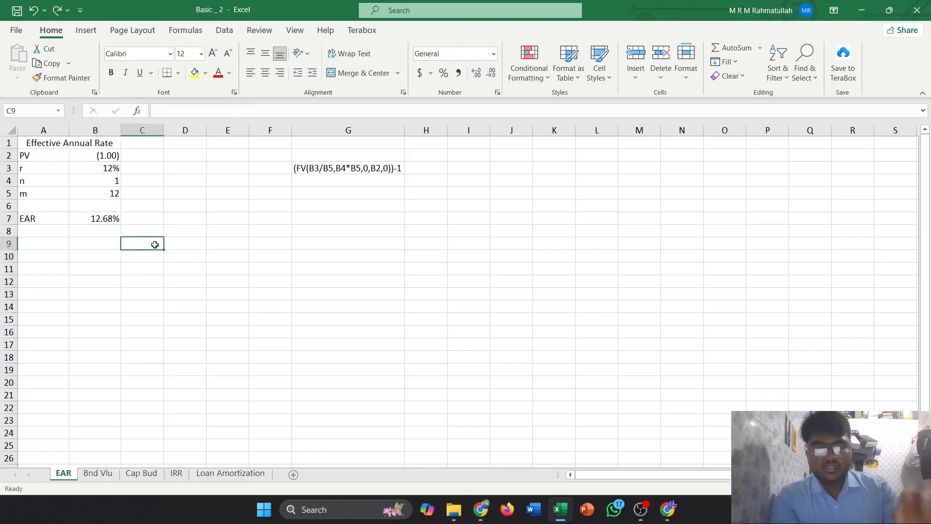
left_click(108, 220)
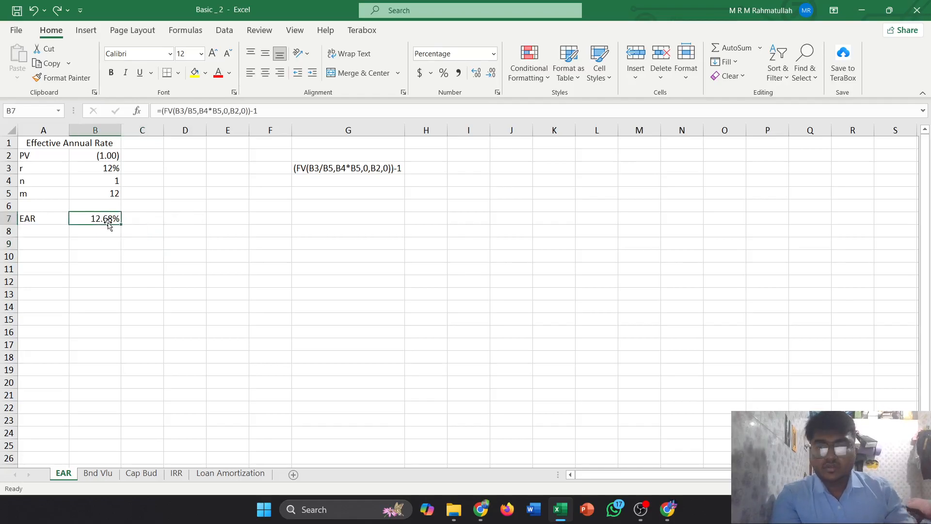
left_click(189, 221)
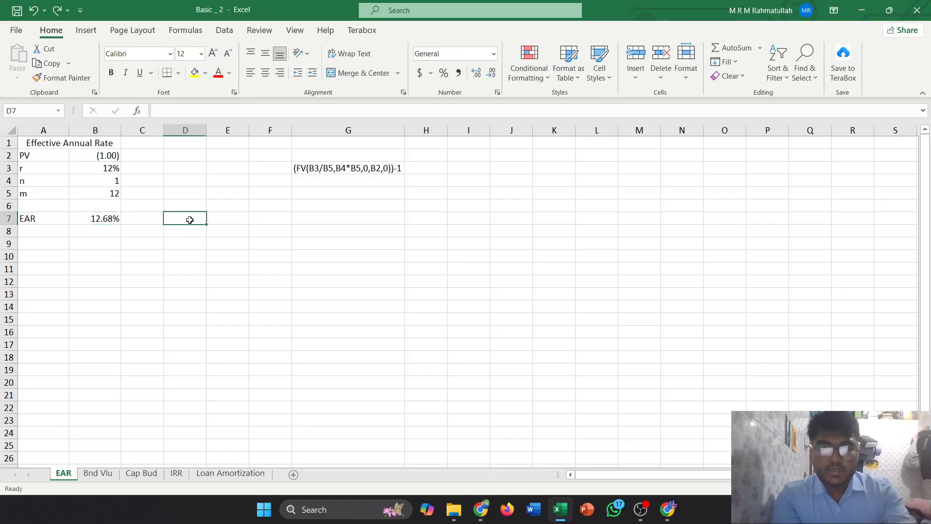
type("=")
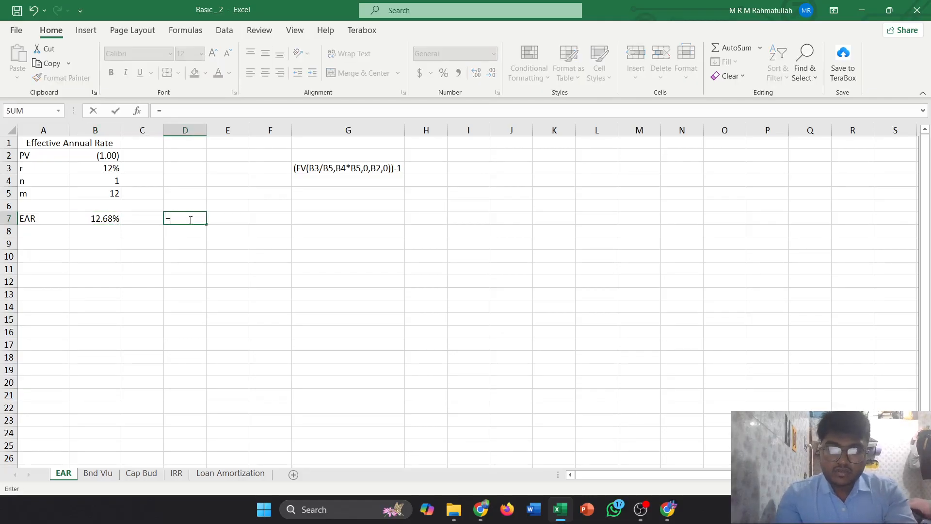
key("BackSpace")
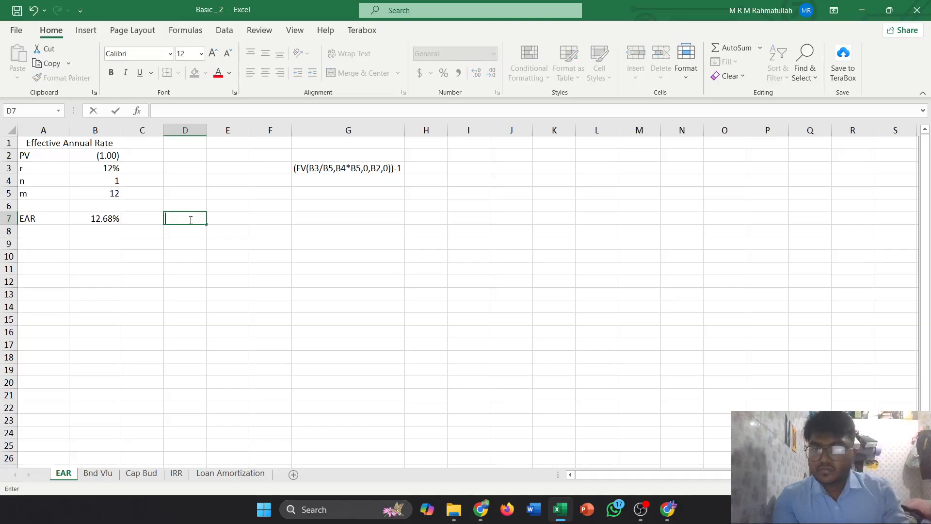
left_click(108, 224)
Begin a formula in C7 with an opening parenthesis and the FV function, using B3/B5 as the rate.
left_click(154, 219)
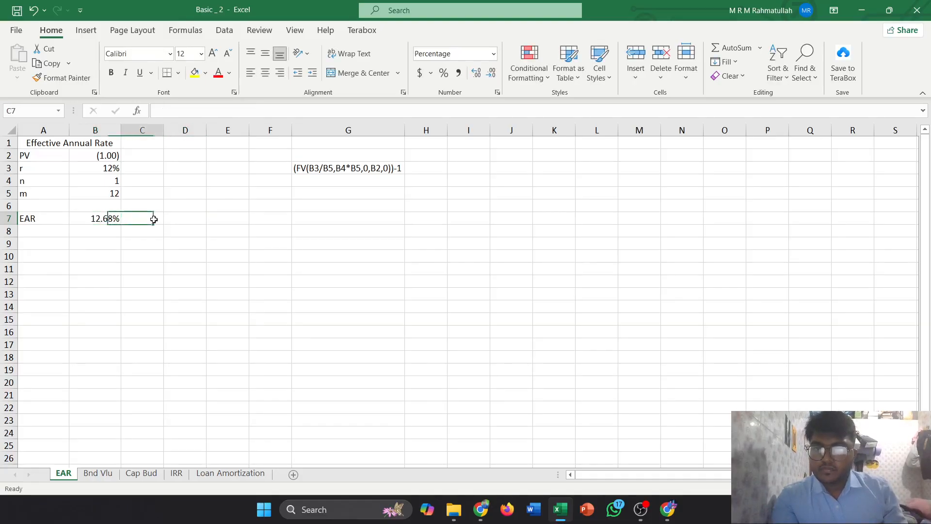
type("=")
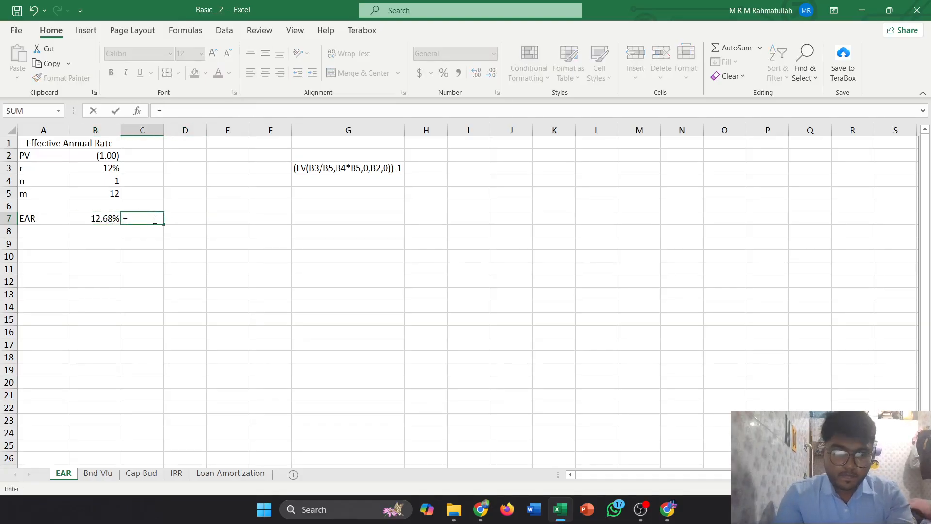
type("(fv")
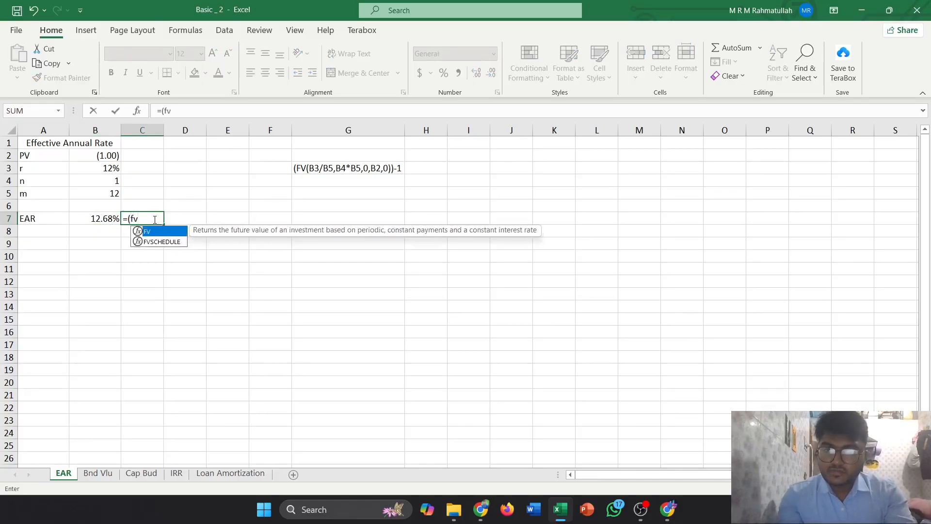
key("Tab")
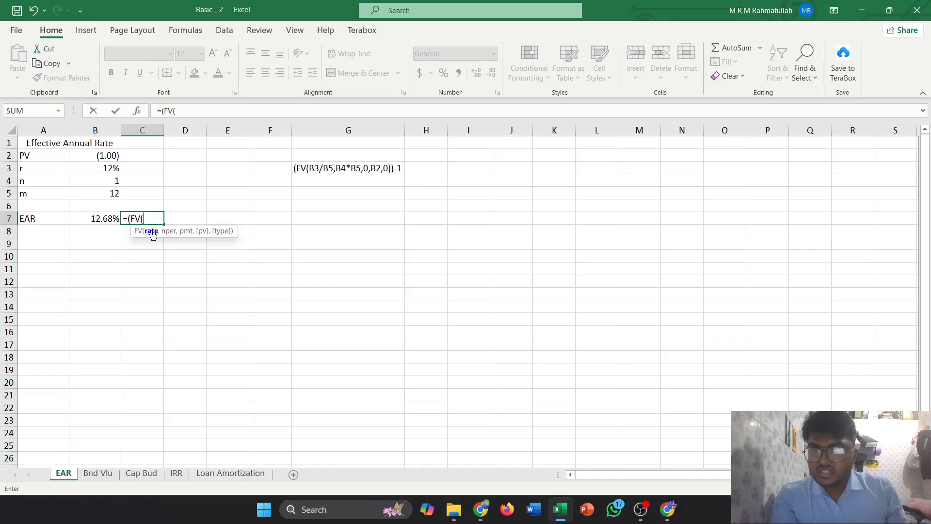
left_click(101, 169)
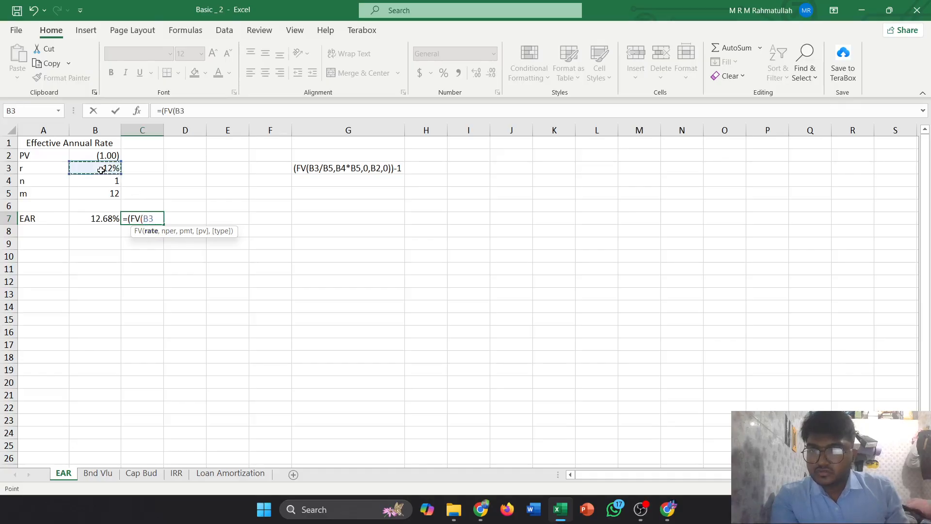
type("/")
left_click(114, 192)
type("/B5,")
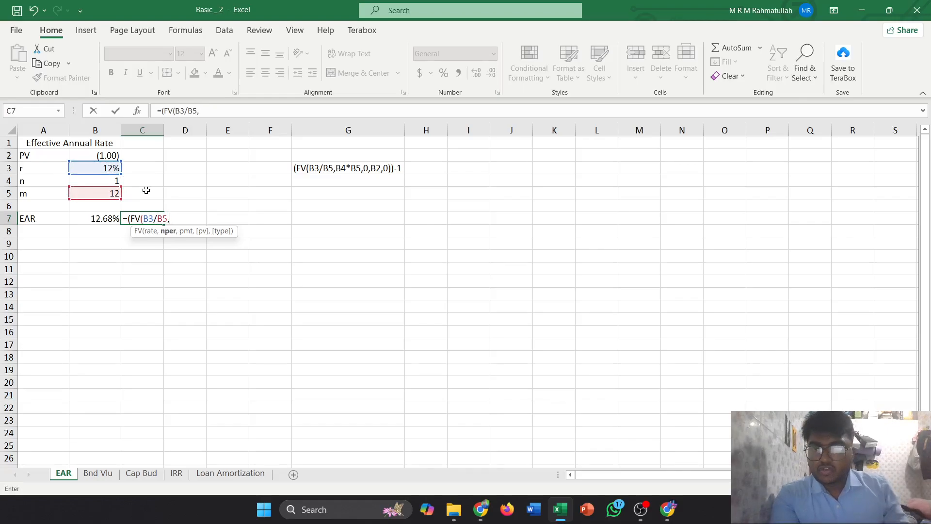
Continue the FV function in C7 with B4*B5 as the number of periods and 0 as the payment.
left_click(111, 182)
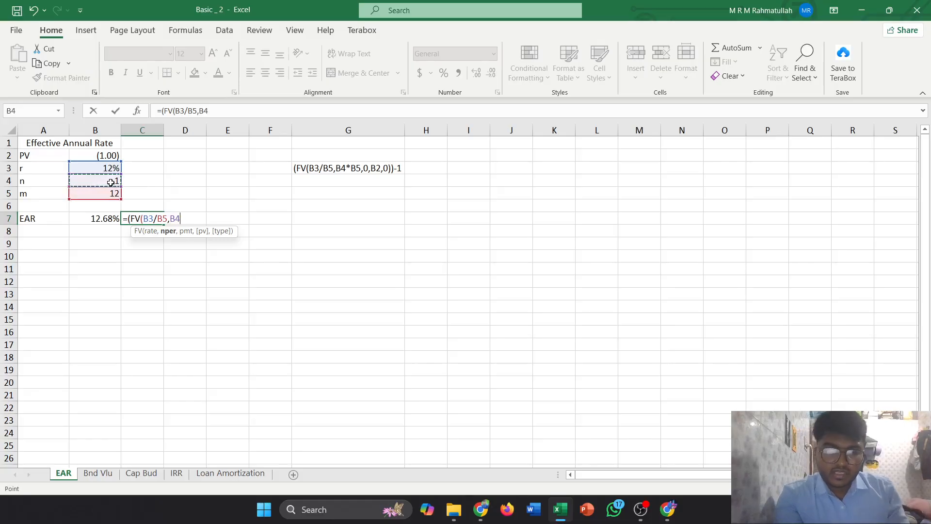
type("*")
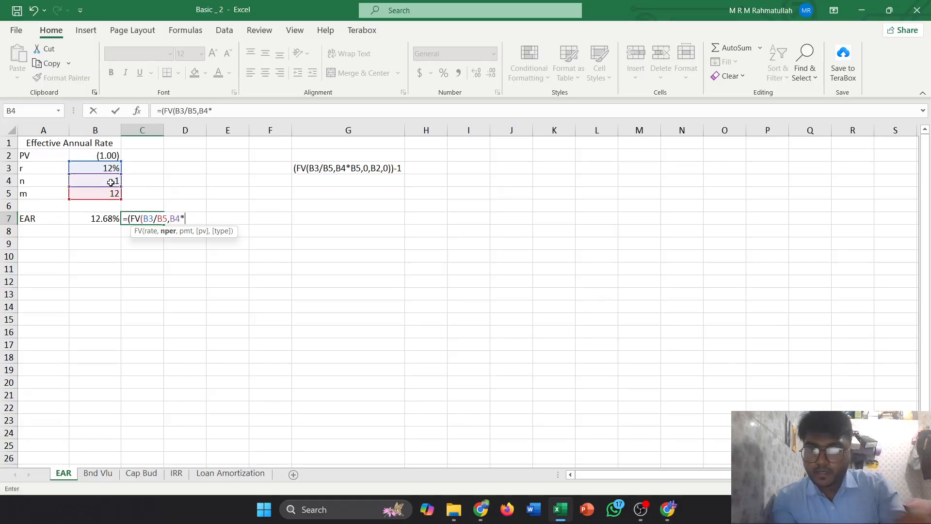
left_click(112, 193)
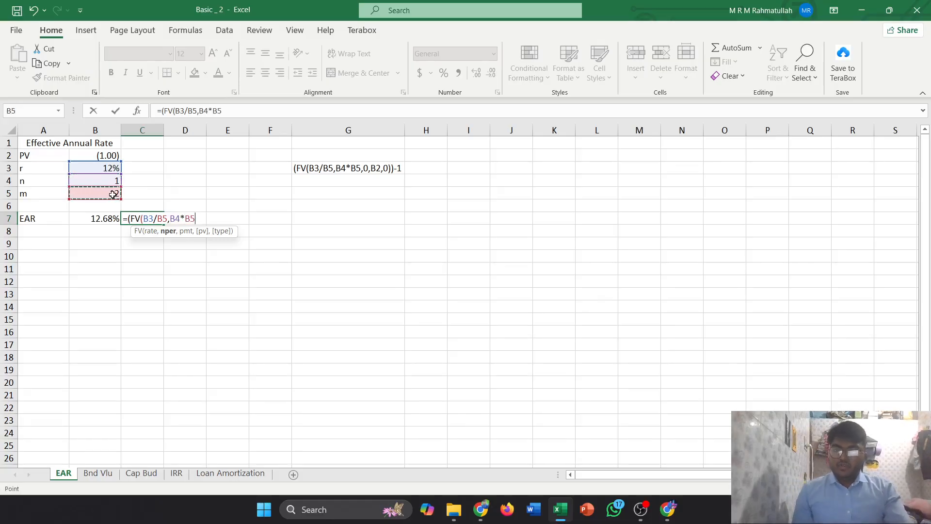
type(",")
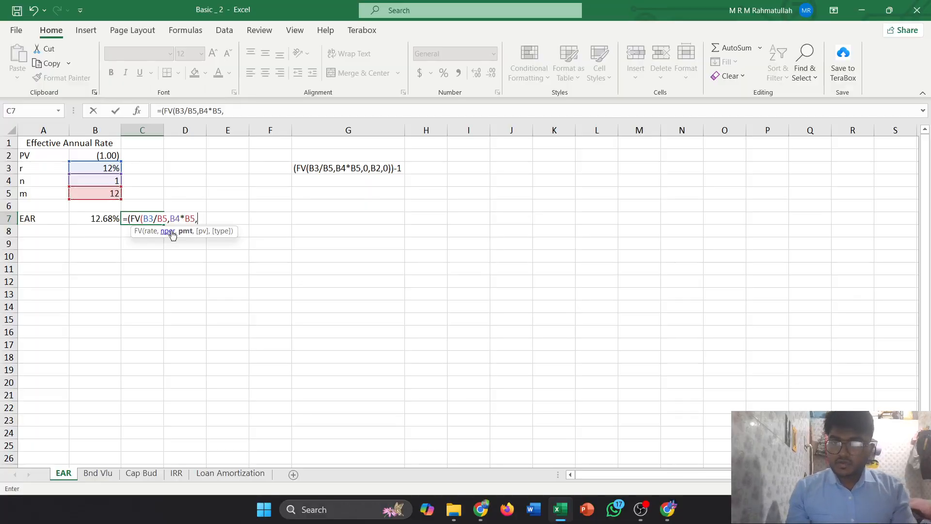
type("0,")
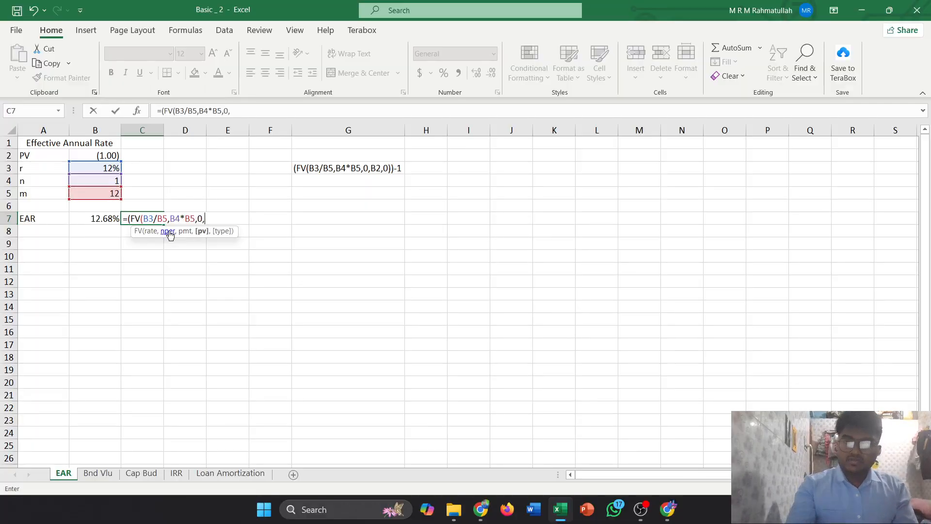
Complete the C7 formula with B2 as present value and type 0, subtract 1 after the closing parentheses, and enter it.
left_click(104, 156)
type(",")
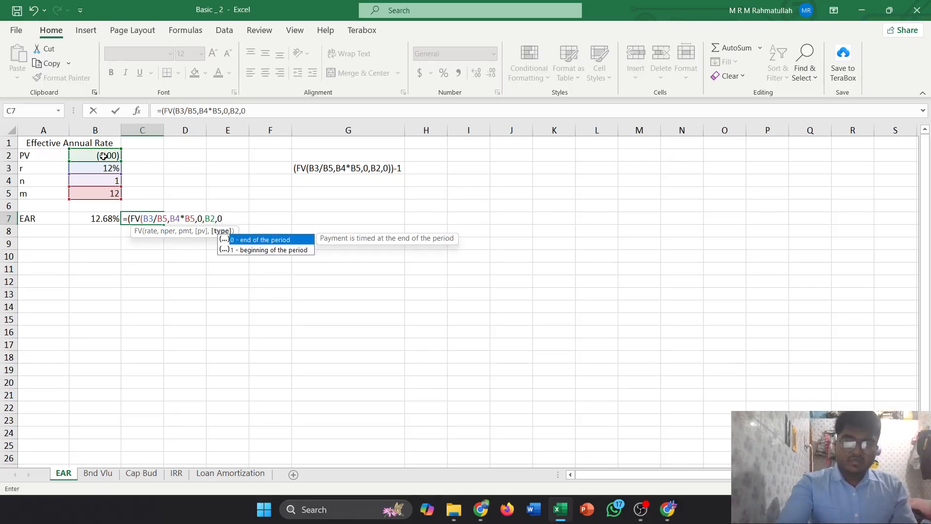
type("0")
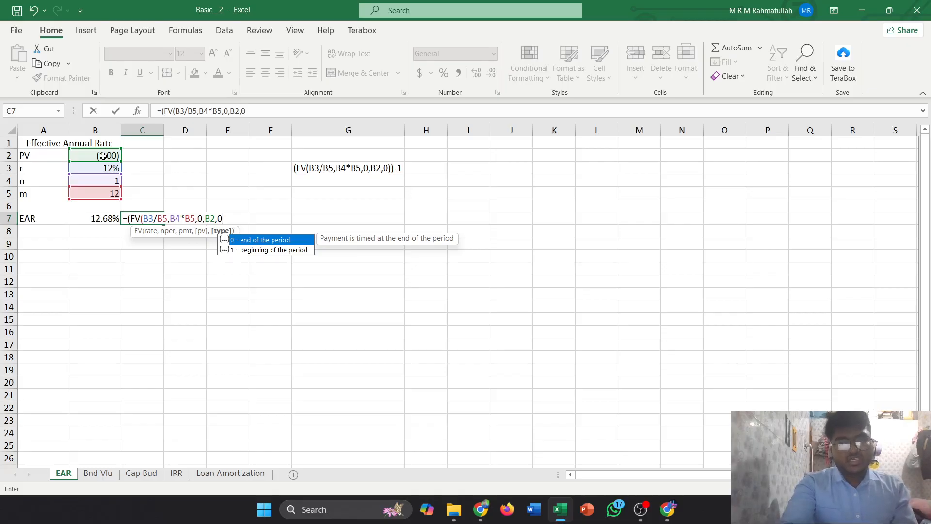
type("))-1")
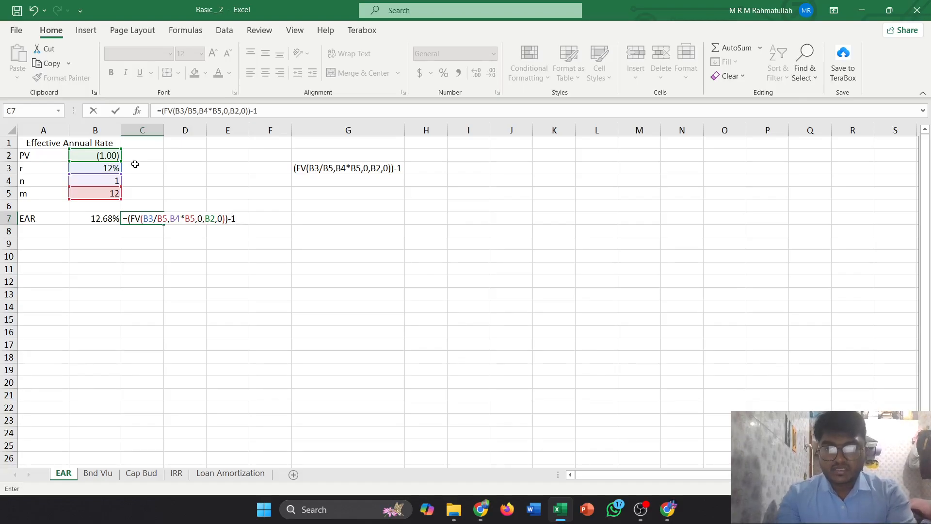
key("Return")
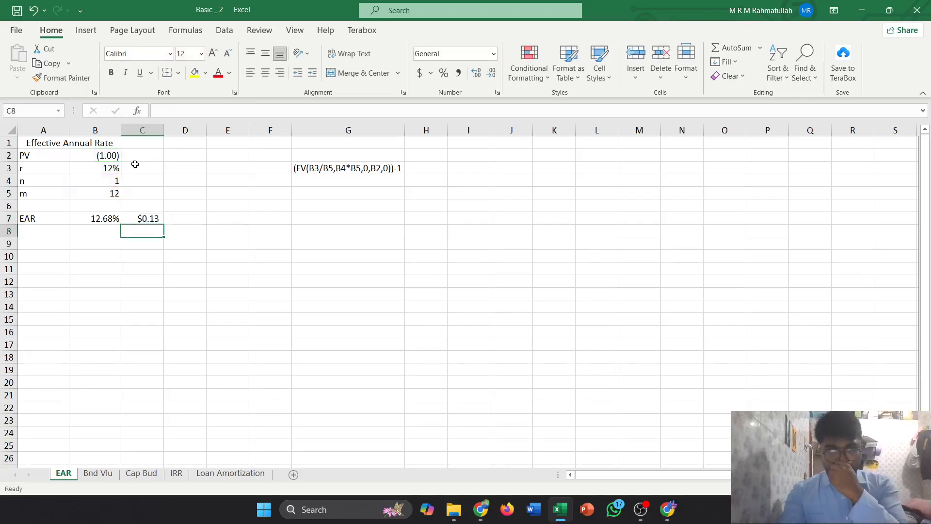
Format the effective annual rate result in C7 as a percentage.
left_click(154, 220)
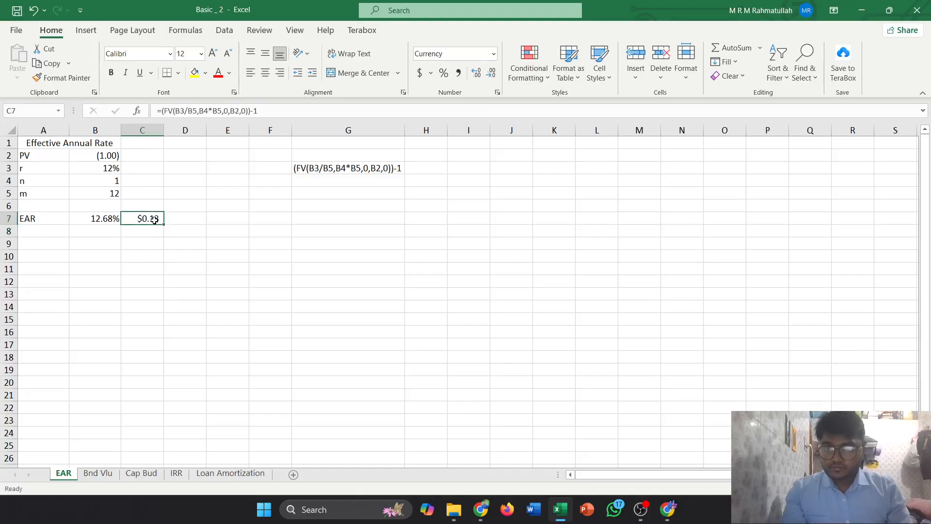
left_click(110, 220)
left_click(139, 222)
left_click(112, 222)
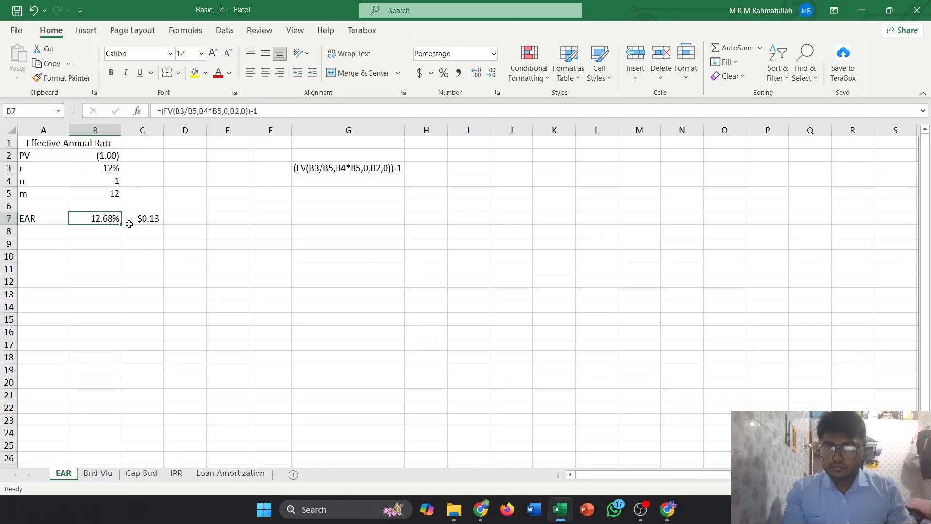
left_click(152, 219)
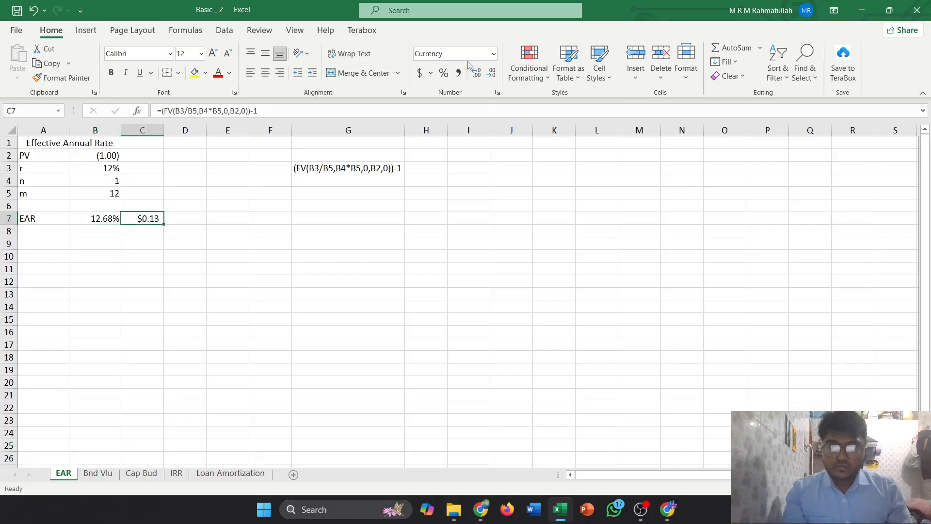
left_click(443, 74)
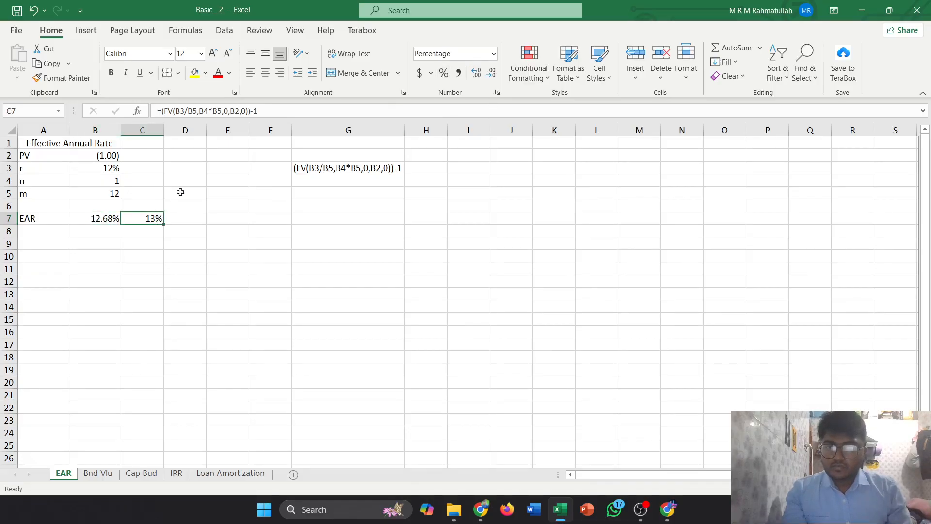
key("ctrl+z")
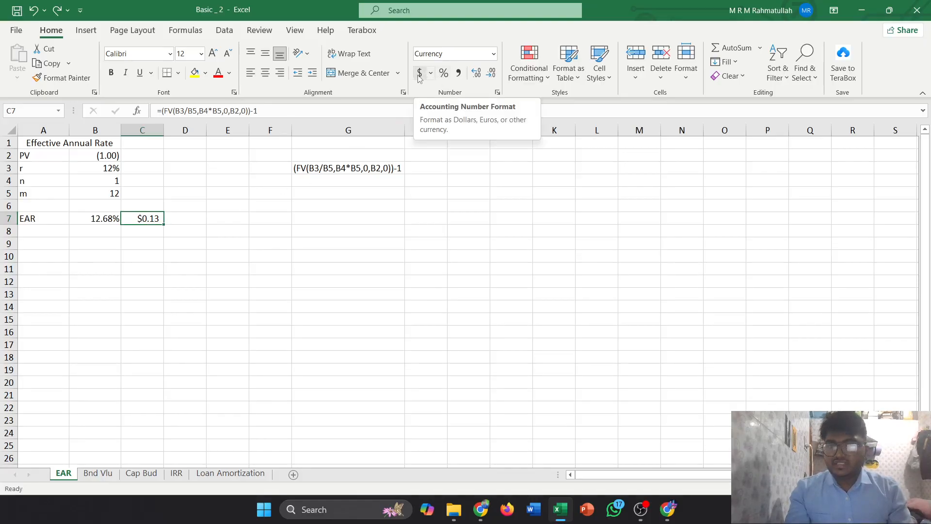
left_click(445, 77)
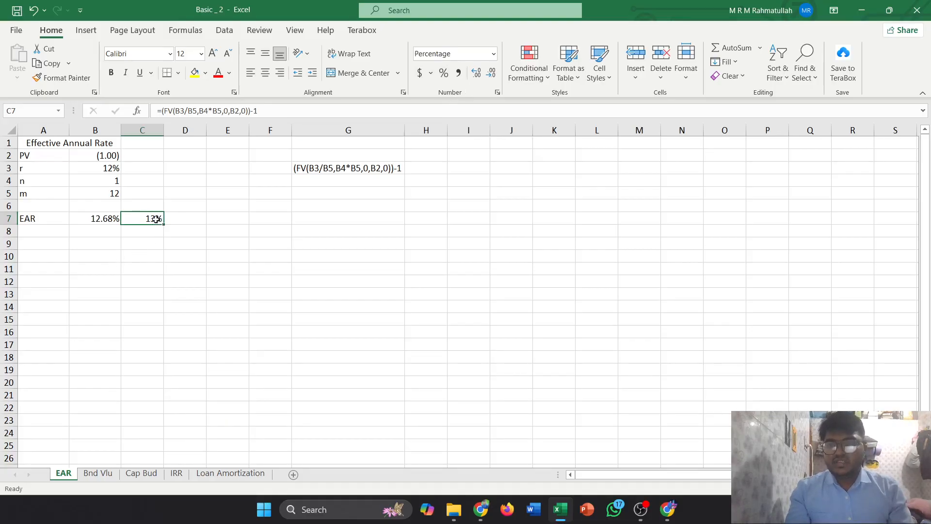
Increase the percentage in C7 to two decimal places to match the format of B7.
left_click(100, 220)
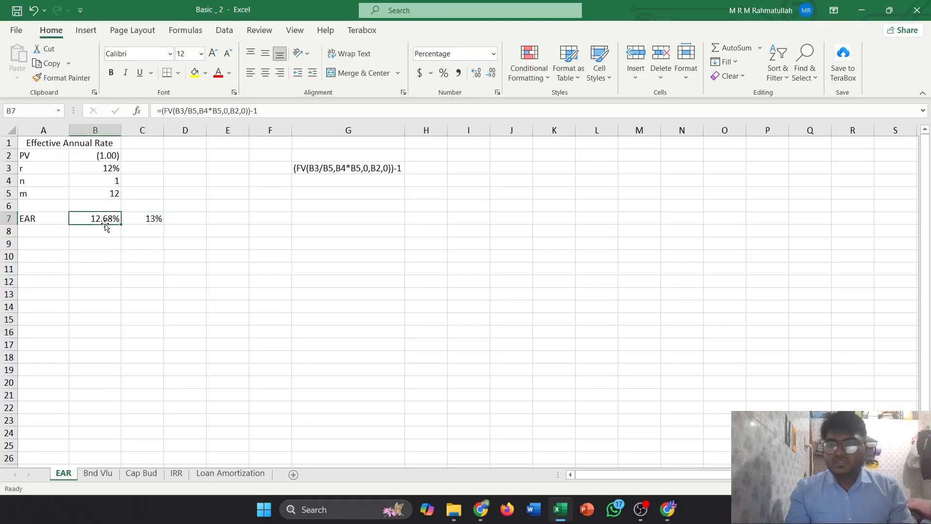
left_click(140, 219)
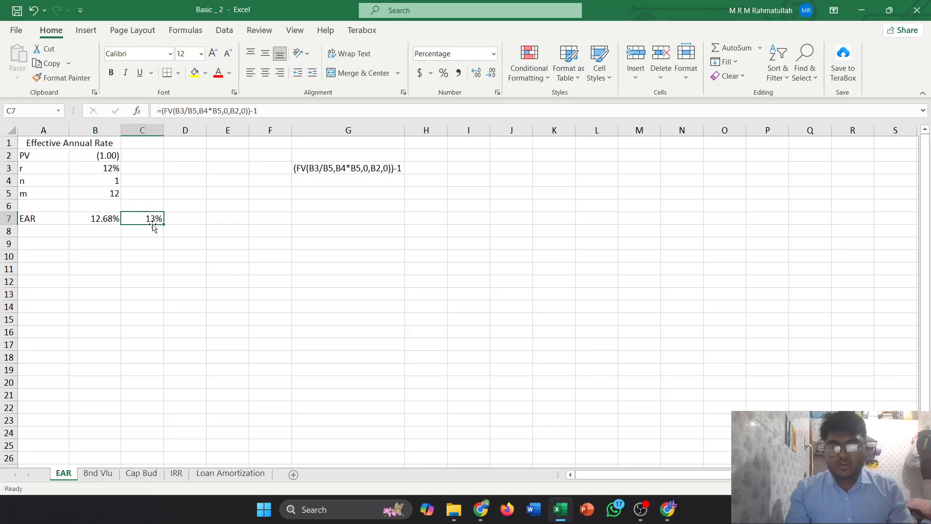
left_click(476, 72)
left_click(476, 72)
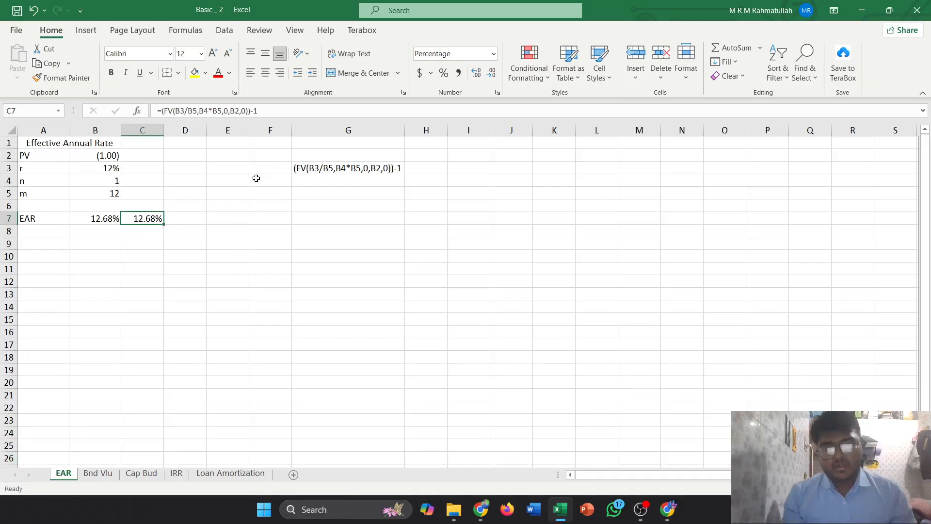
On the Bnd Vlu sheet, start a PV function in B8 with B5 as the rate and B4 as the number of periods.
left_click(99, 473)
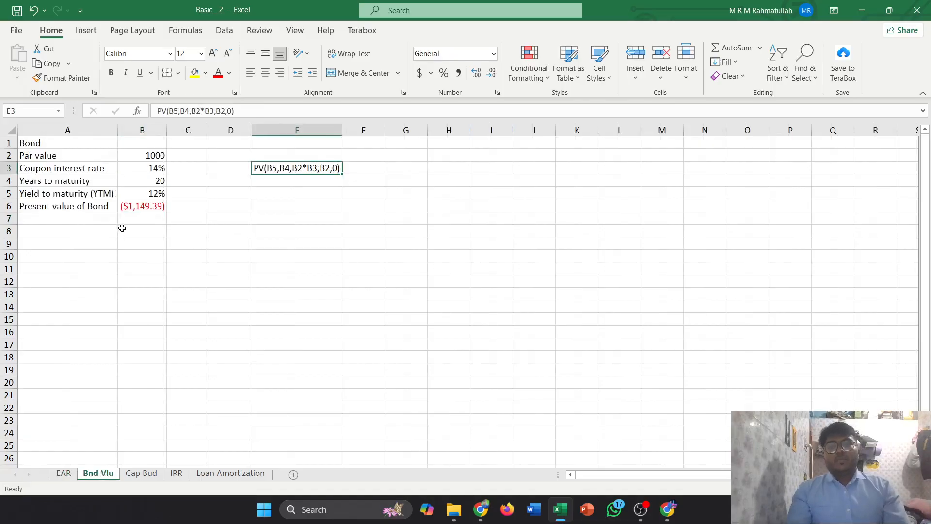
left_click(150, 232)
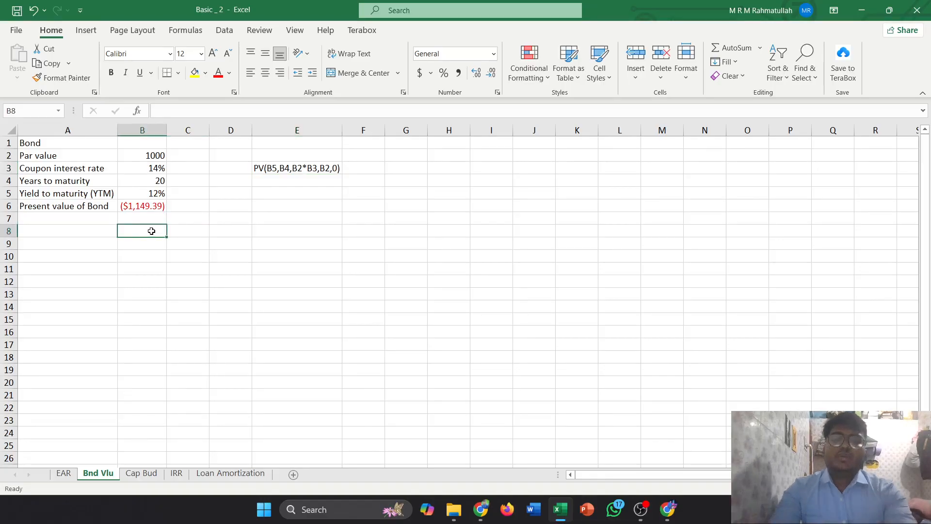
type("=")
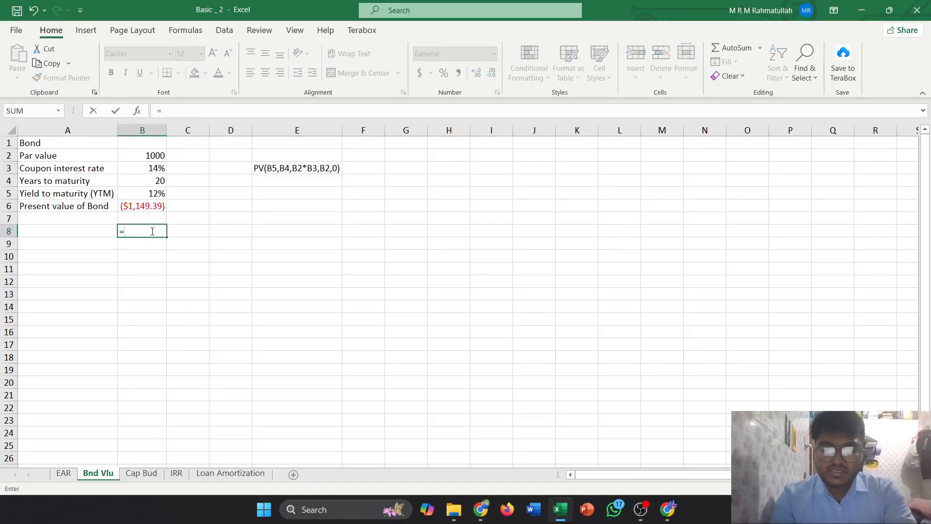
type("pv")
key("Tab")
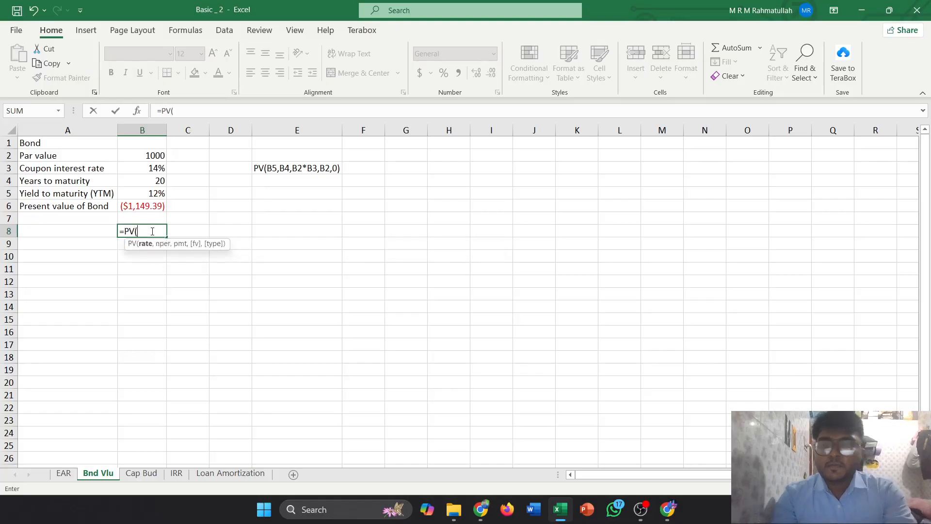
left_click(153, 194)
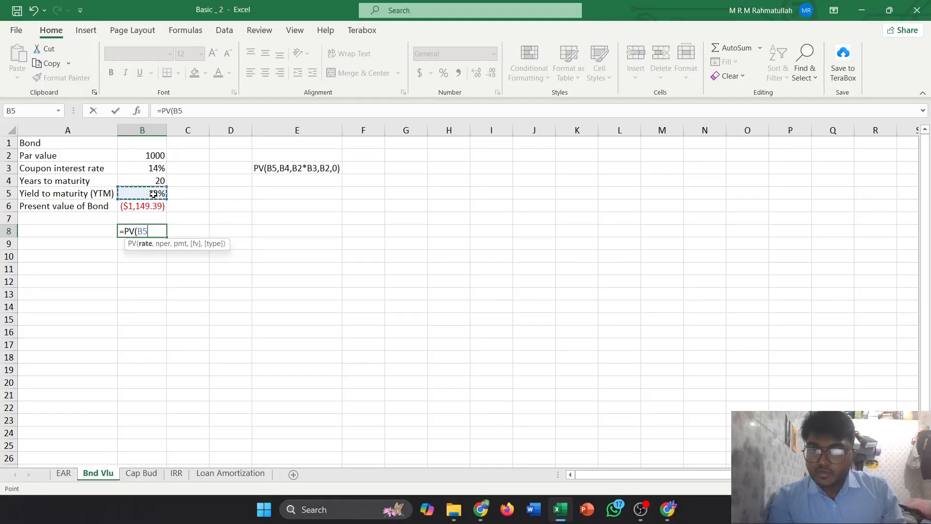
type(",")
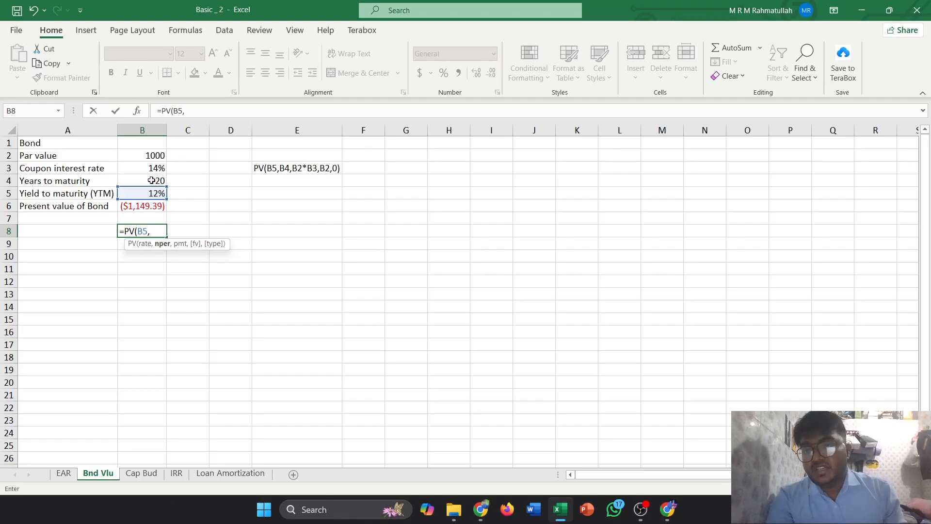
left_click(152, 180)
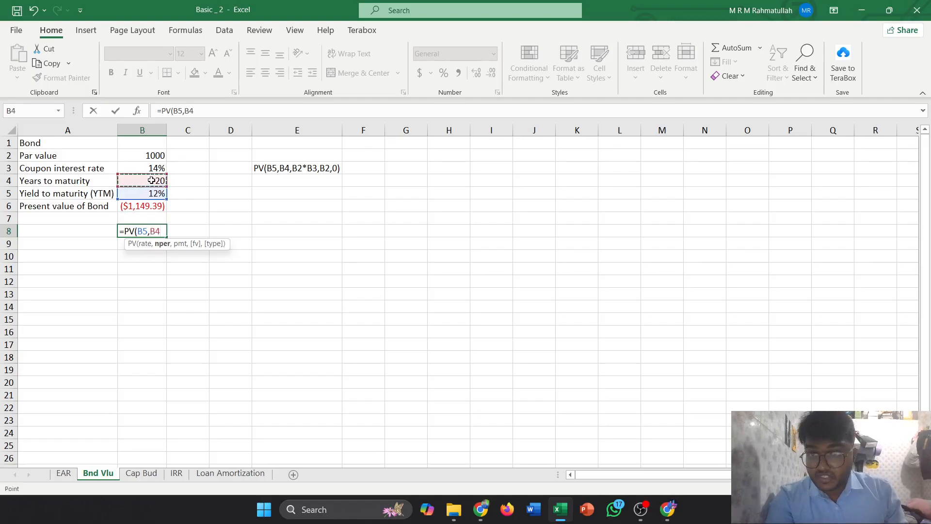
type(",")
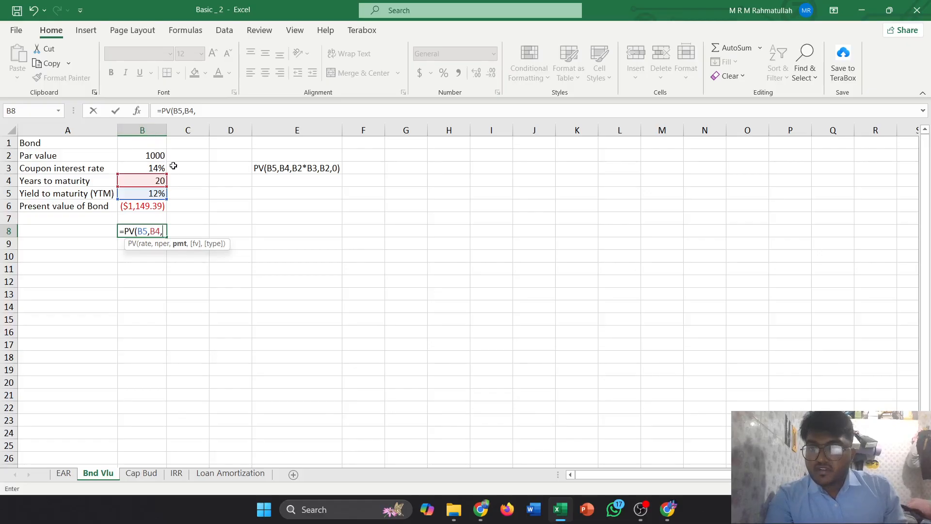
Complete the B8 formula with B2*B3 as the payment, B2 as future value and type 0, and enter it.
left_click(154, 159)
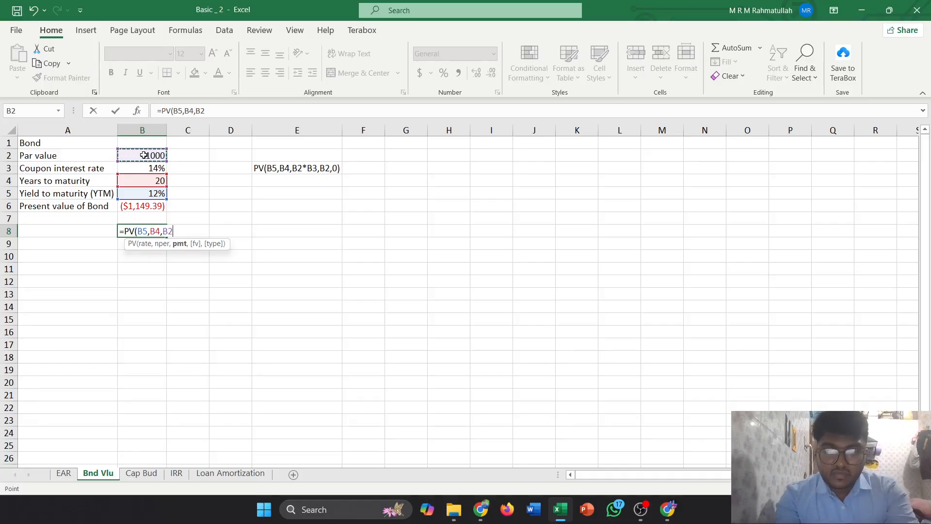
type("*")
left_click(153, 169)
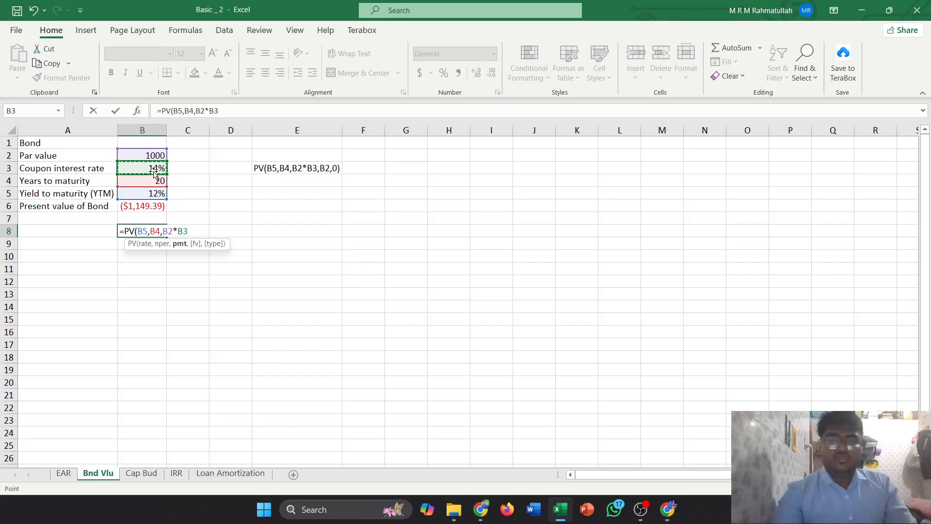
type(",")
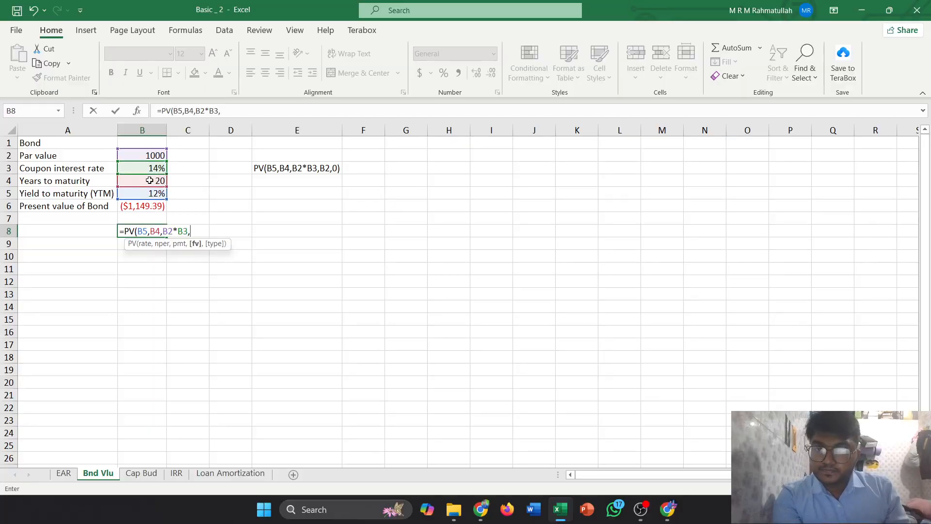
left_click(153, 155)
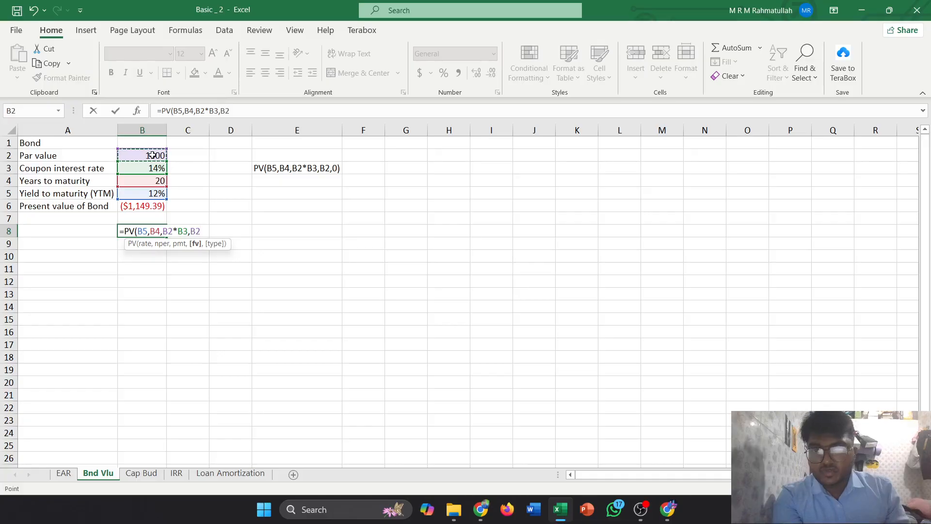
type(",0)")
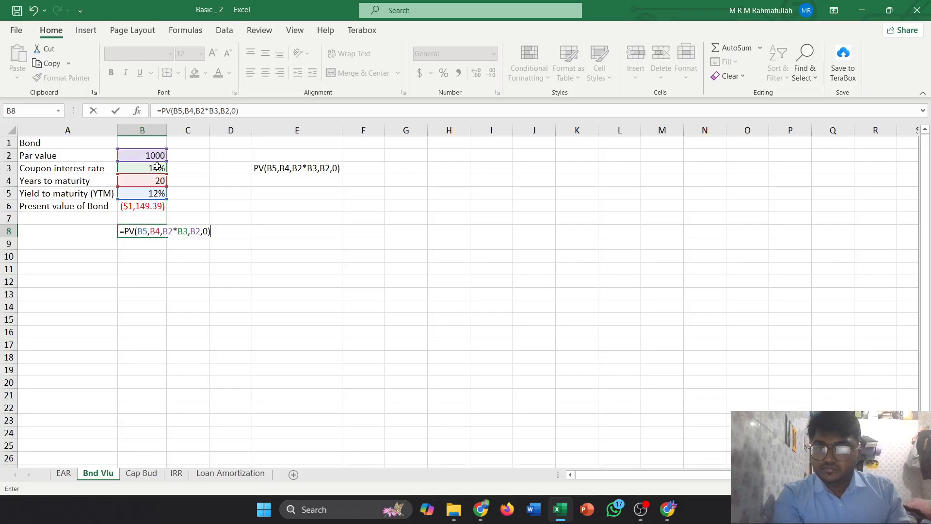
key("Return")
left_click(152, 231)
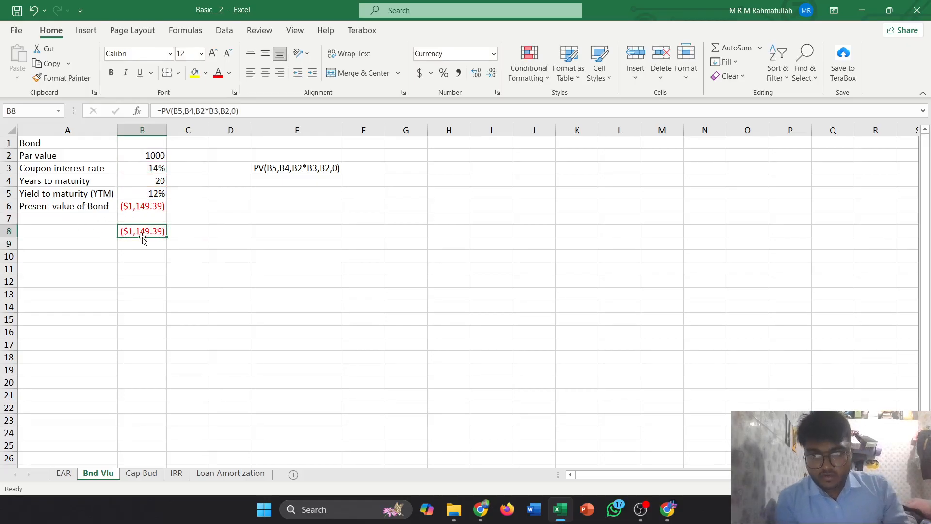
On the Cap Bud sheet, examine the formulas in Project 1's Net Cash Flow and Cumulative Cash Flow rows.
left_click(142, 473)
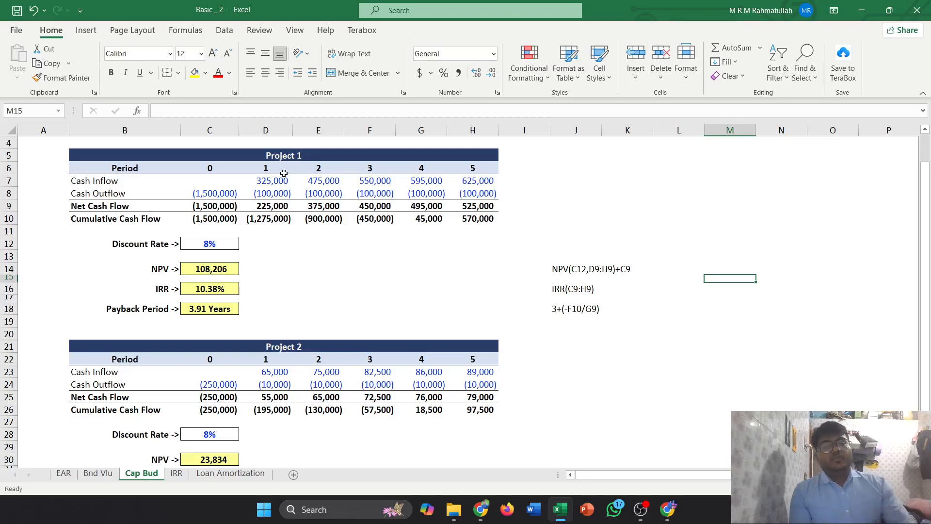
left_click(279, 207)
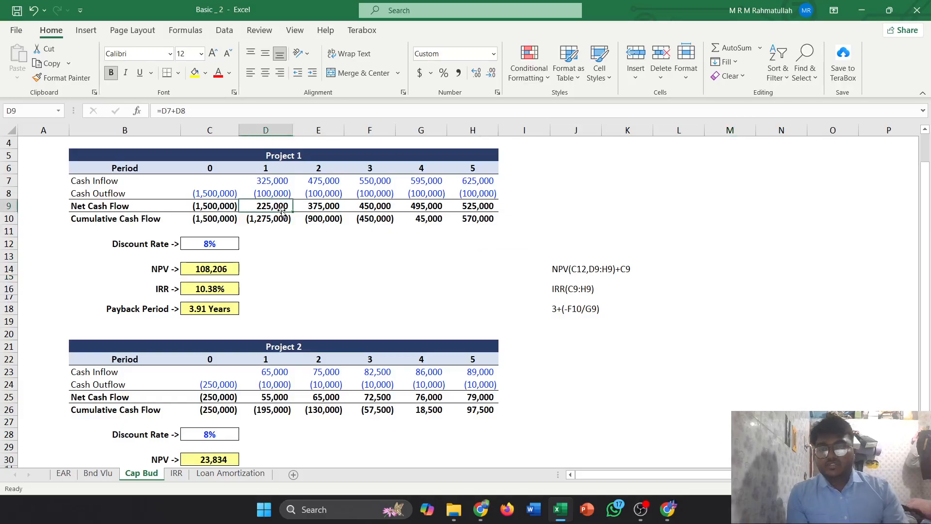
left_click(323, 210)
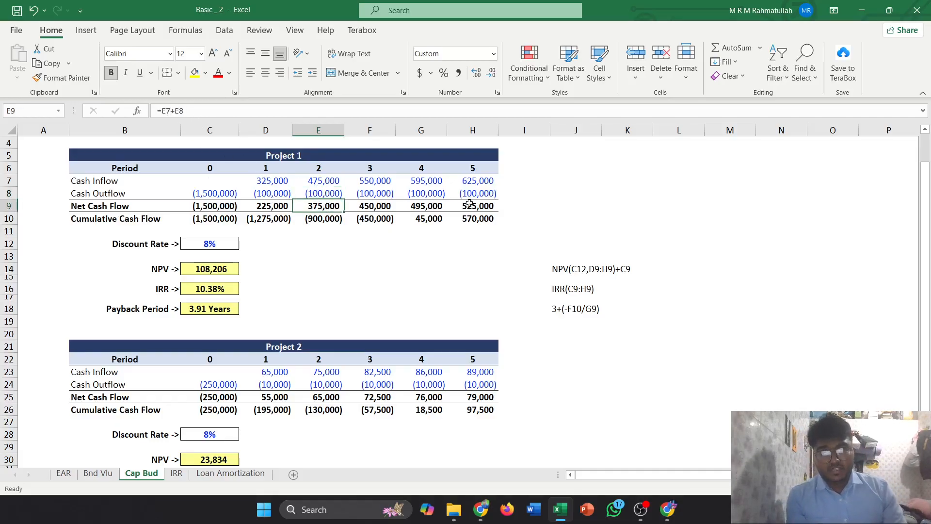
left_click(194, 221)
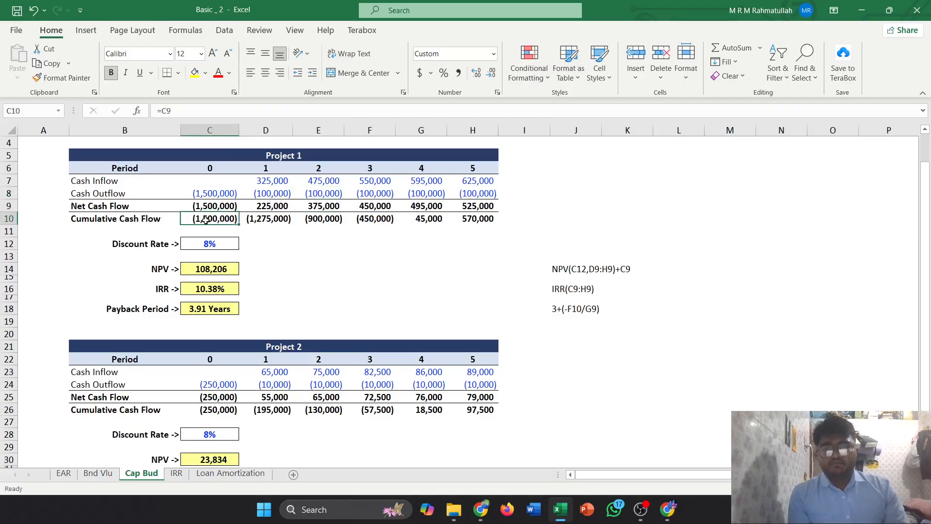
left_click(268, 219)
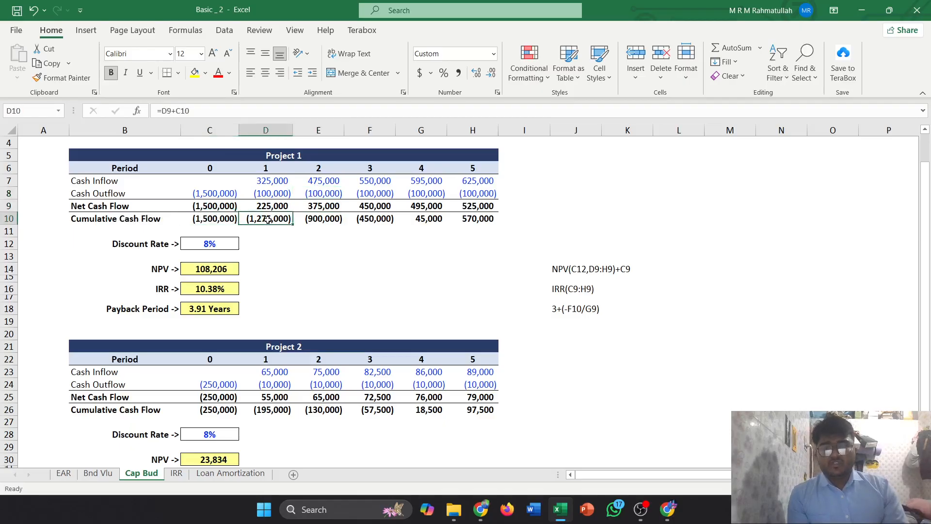
left_click(213, 206)
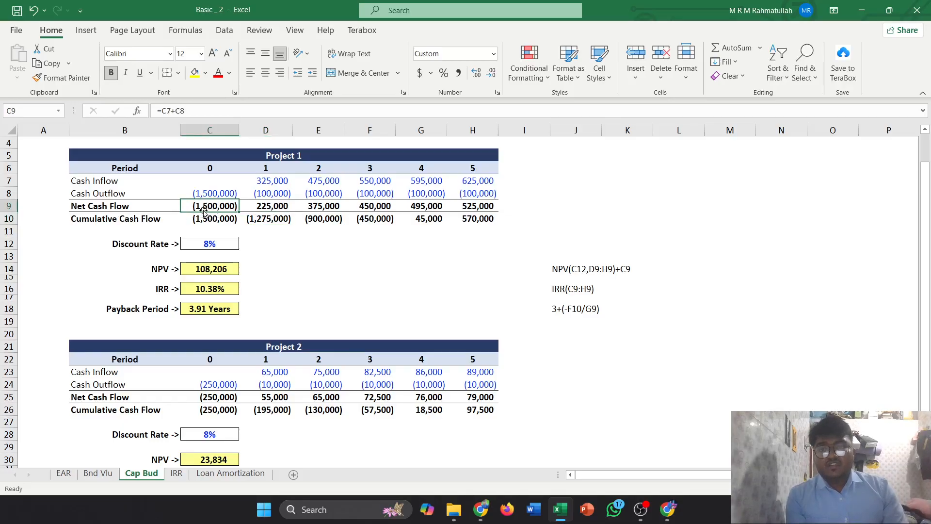
left_click(267, 220)
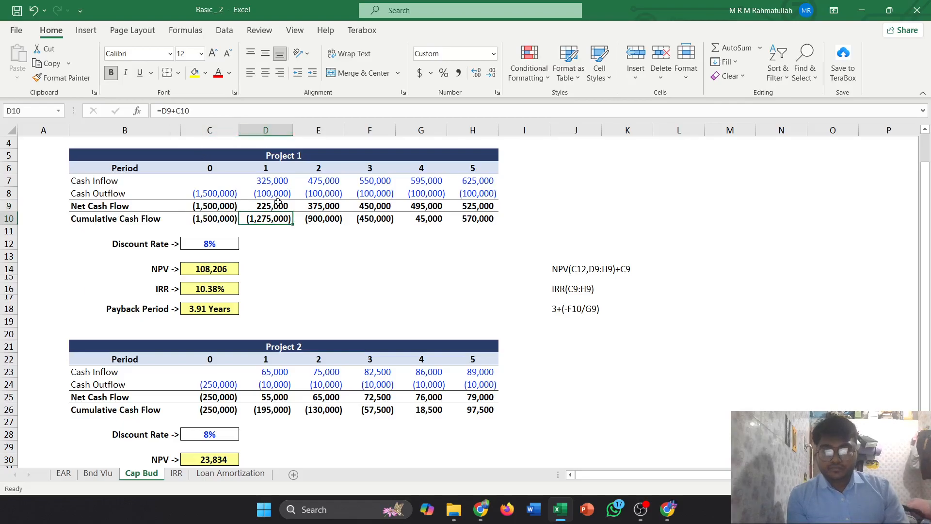
left_click_drag(280, 217, 466, 233)
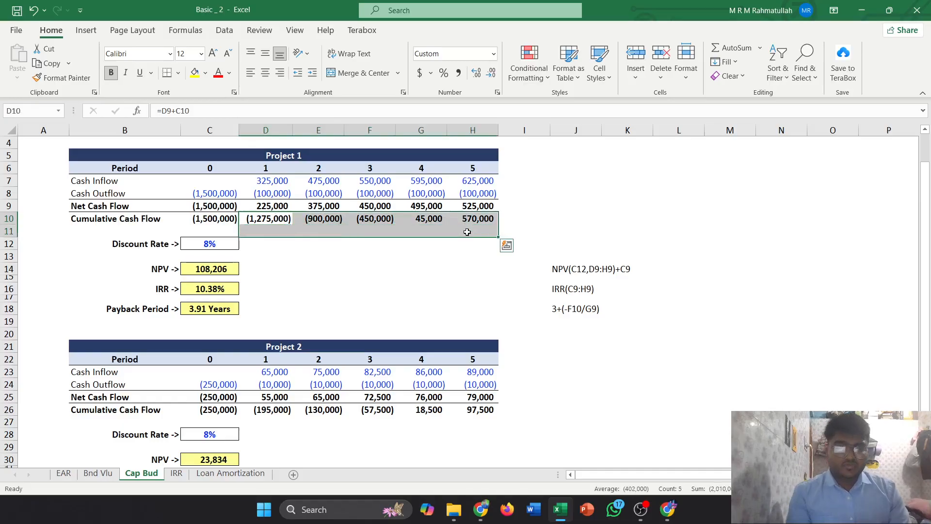
left_click(372, 288)
Clear Project 1's cumulative cash flow formulas for periods 1 to 5 in D10:H10.
left_click(280, 219)
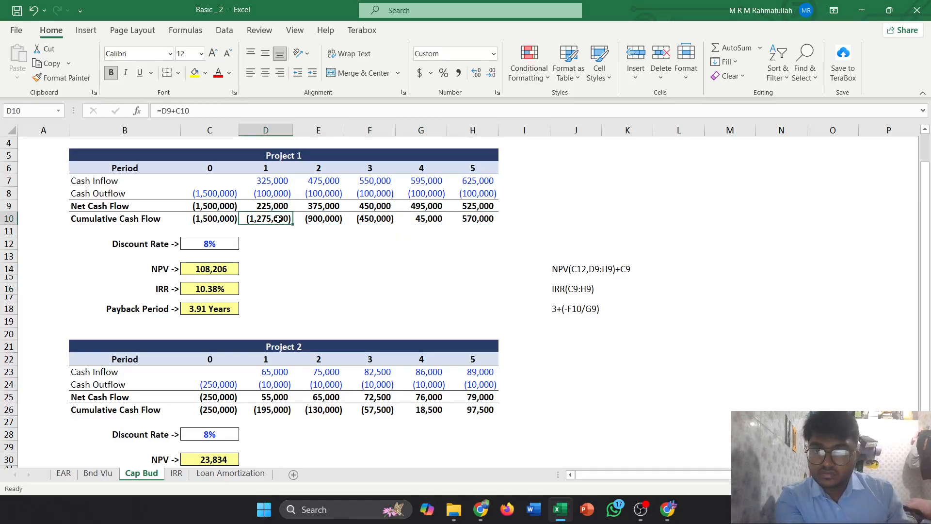
left_click_drag(278, 219, 452, 225)
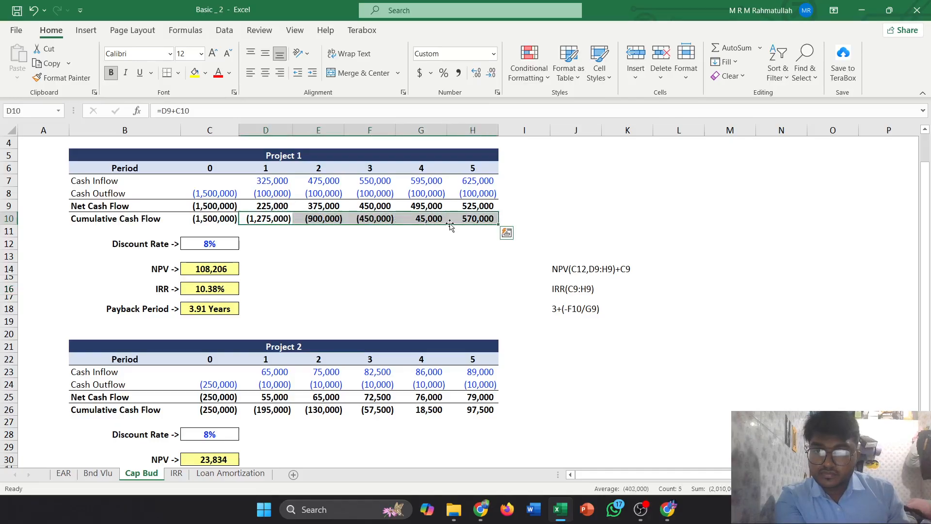
key("Delete")
Enter =D9+C10 in D10, fill it across to H10, and check the copied cumulative cash flow formulas.
left_click(258, 216)
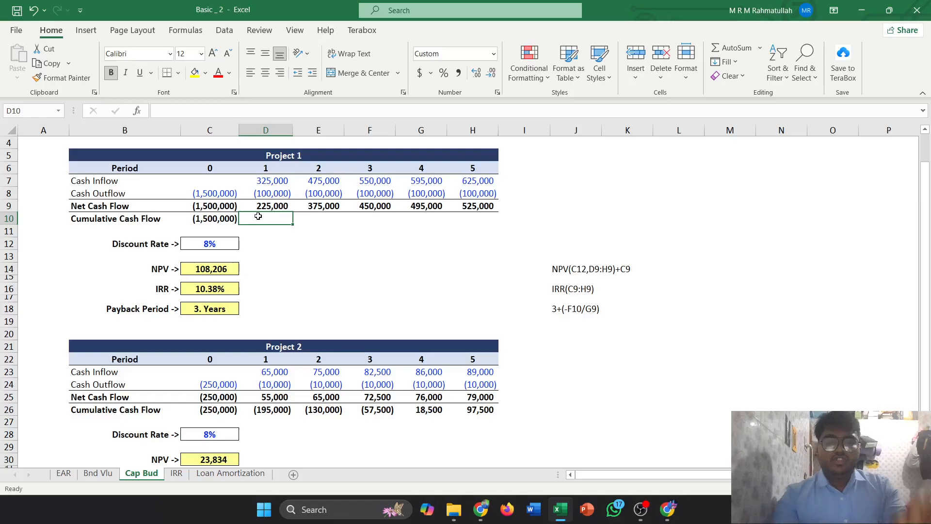
type("=")
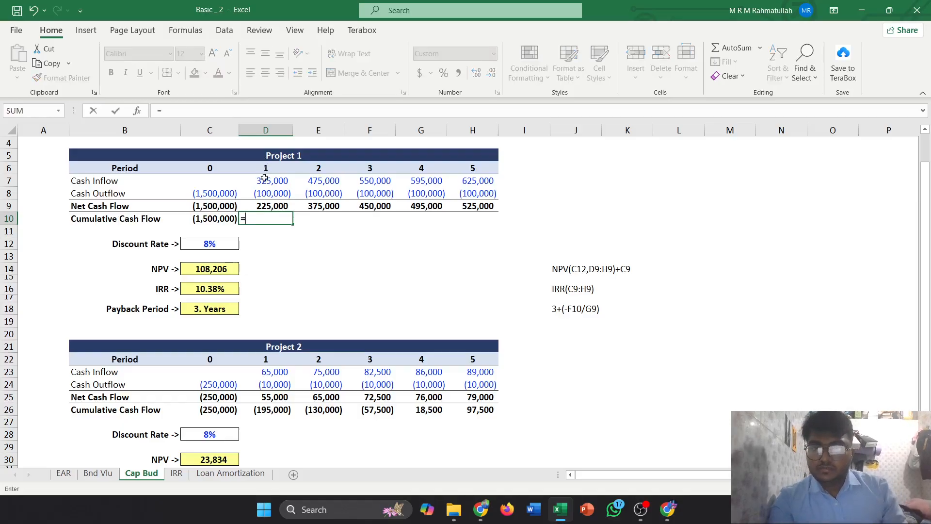
left_click(268, 206)
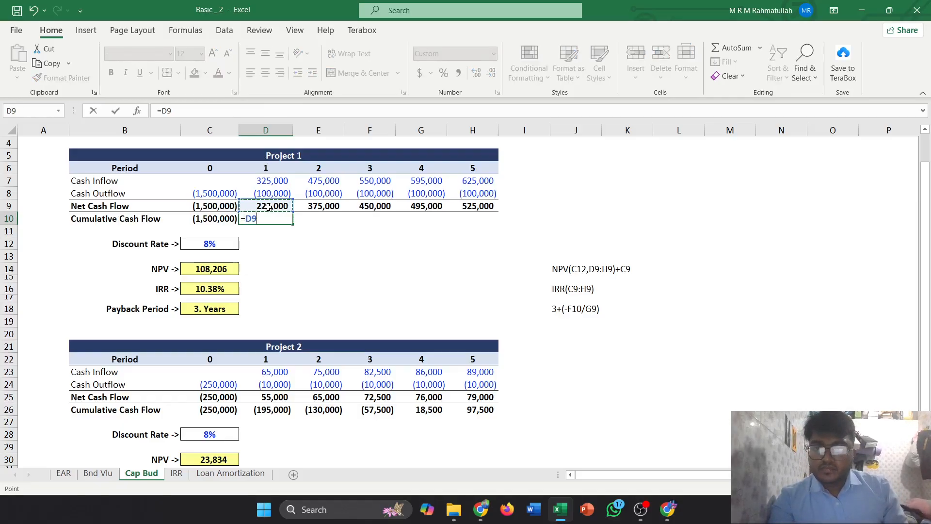
type("+")
left_click(215, 218)
key("Return")
key("Up")
left_click_drag(292, 226, 482, 219)
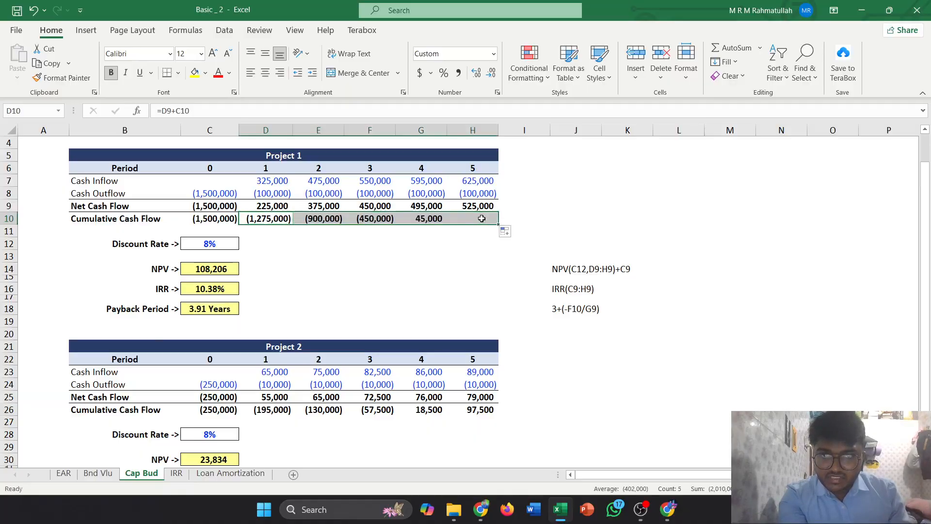
left_click(335, 220)
left_click(372, 220)
left_click(415, 221)
left_click(473, 217)
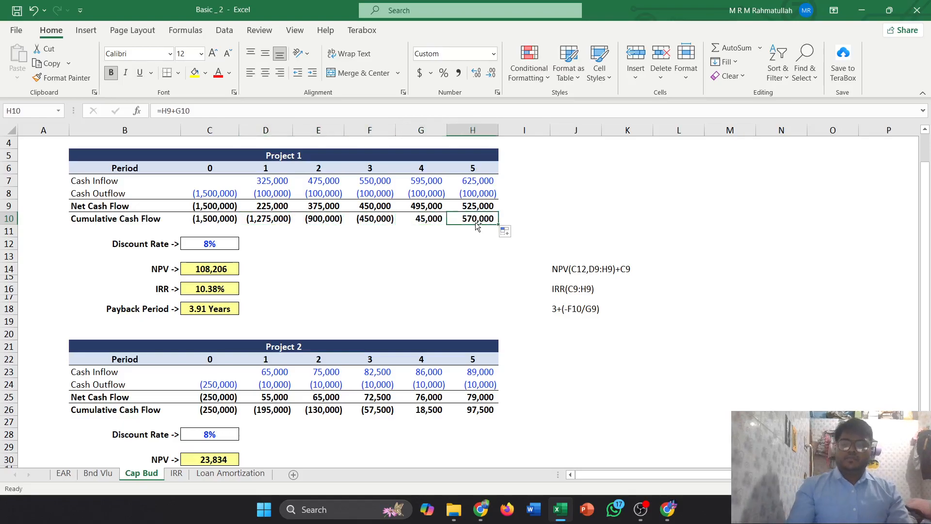
Undo the clearing and re-entry of the cumulative cash flow formulas in D10:H10, and deselect the range.
key("ctrl+z")
key("ctrl+z")
key("ctrl+y")
key("ctrl+y")
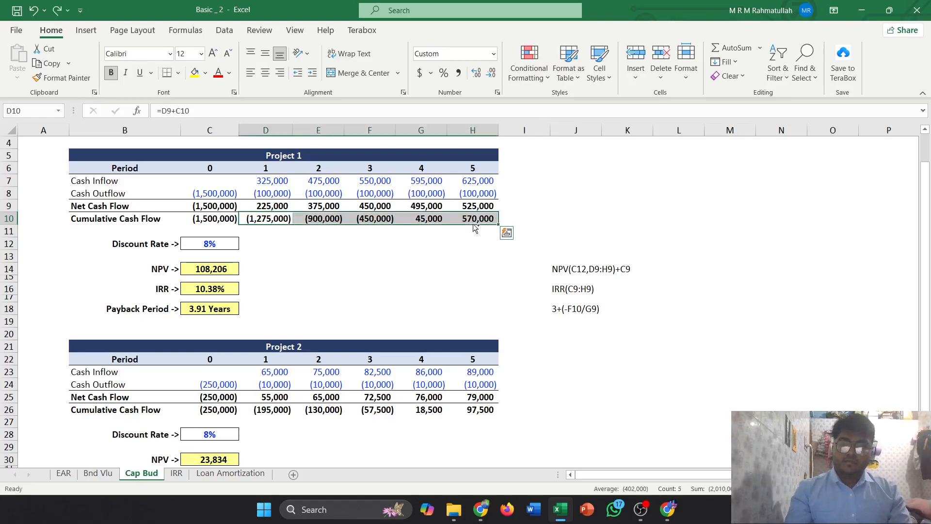
left_click(367, 257)
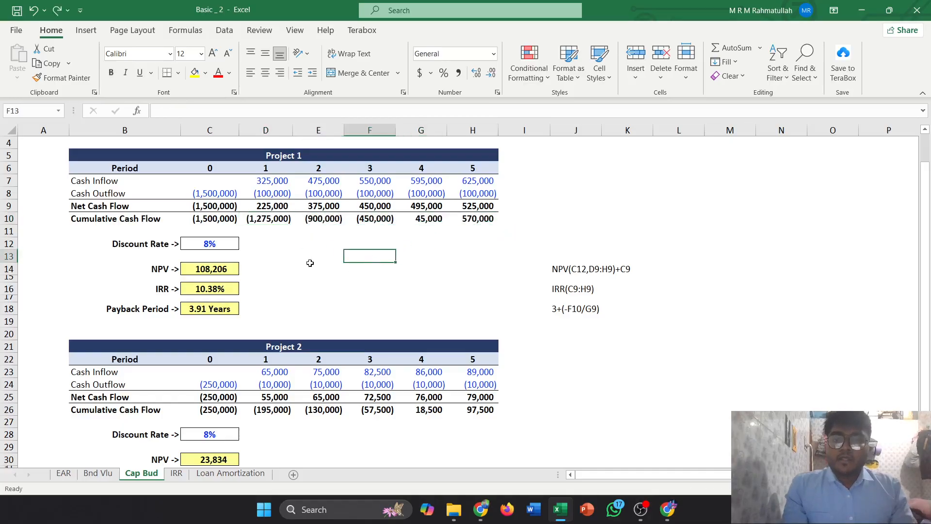
Examine Project 1's discount rate and the formulas behind its NPV, IRR and payback period in C12:C18.
left_click(183, 249)
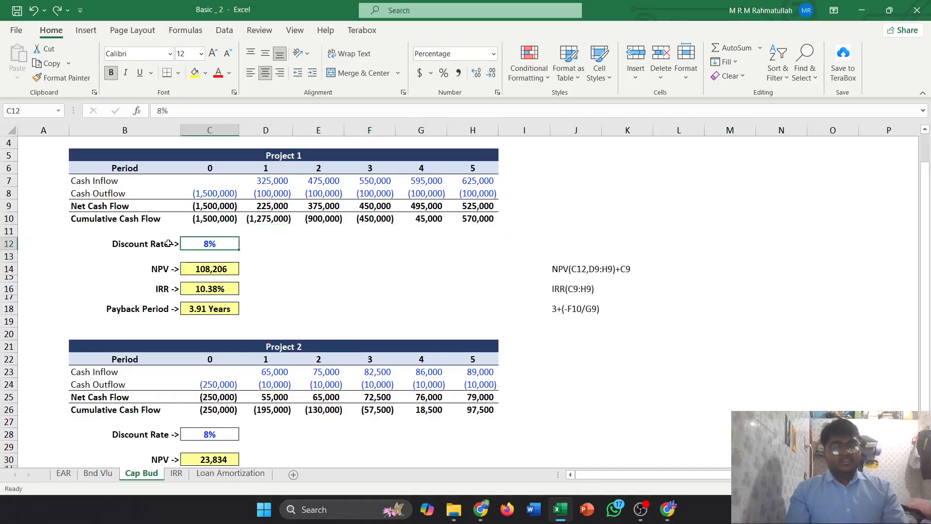
left_click(213, 275)
left_click(214, 290)
left_click(217, 309)
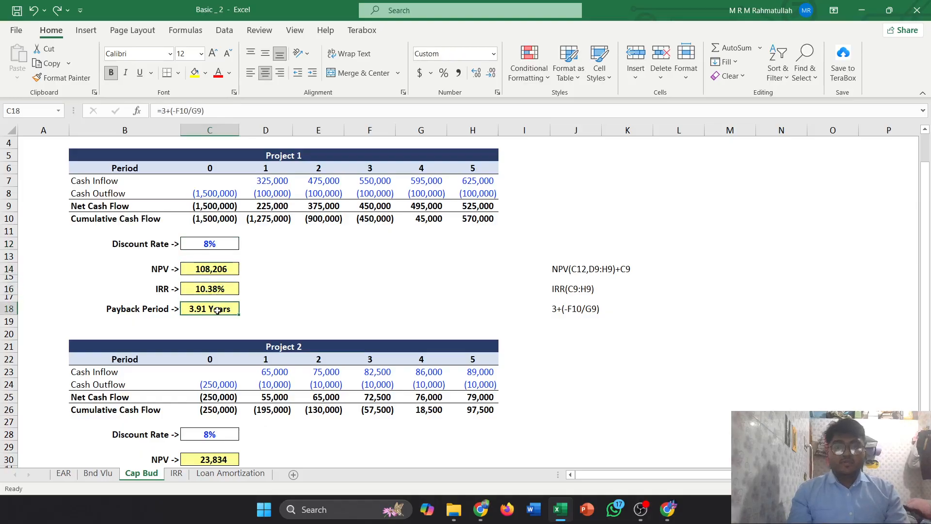
Write =NPV(C12,C9:H9) in D14, using Project 1's discount rate and net cash flows for periods 0 to 5.
left_click(282, 267)
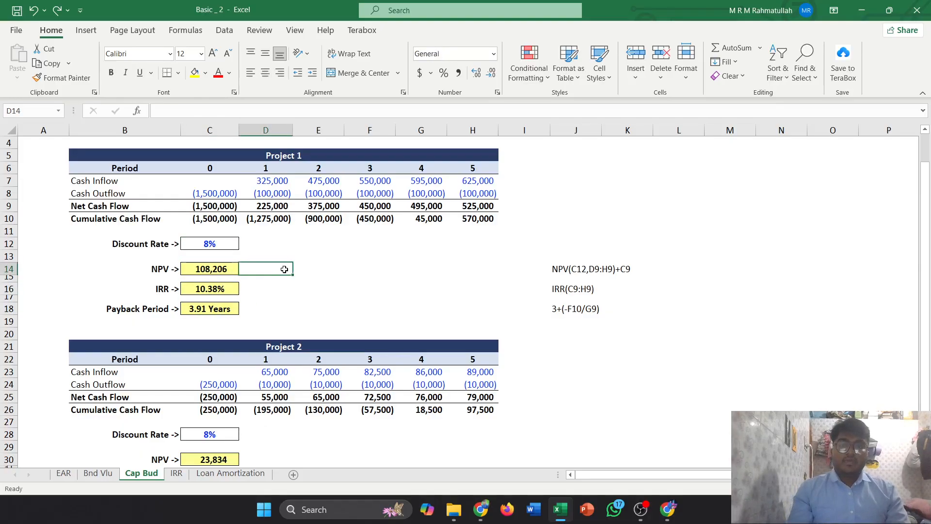
type("=")
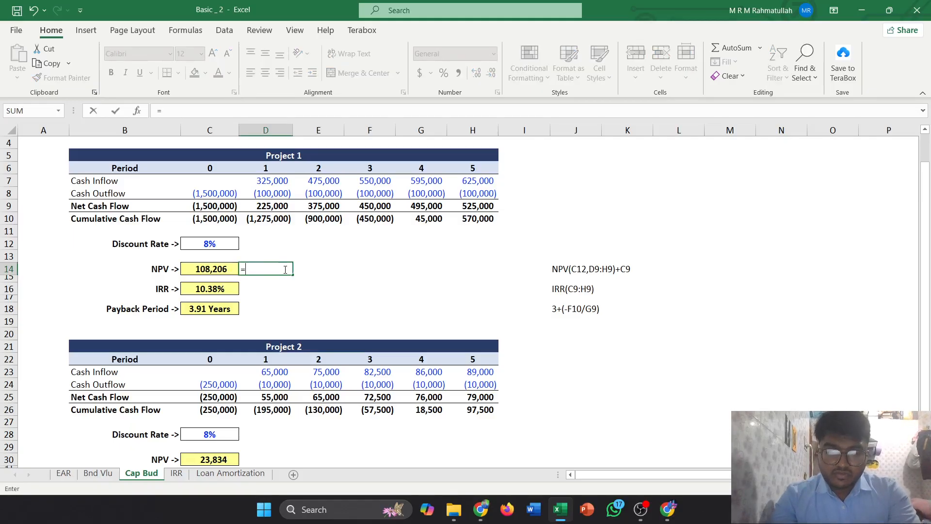
type("npv")
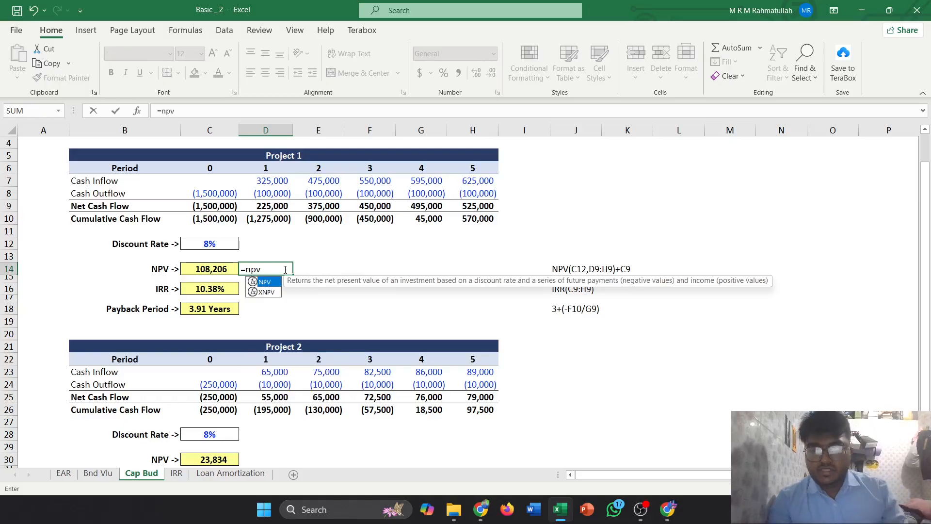
key("Tab")
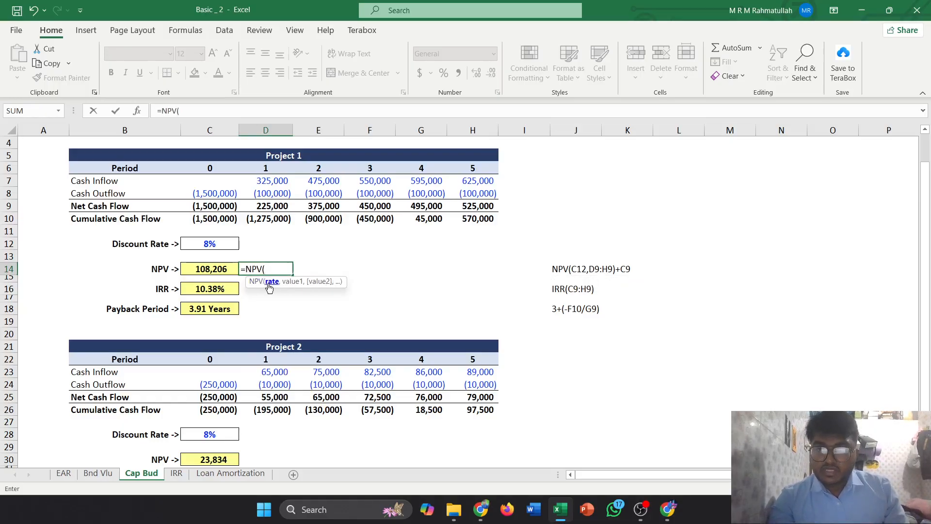
left_click(205, 245)
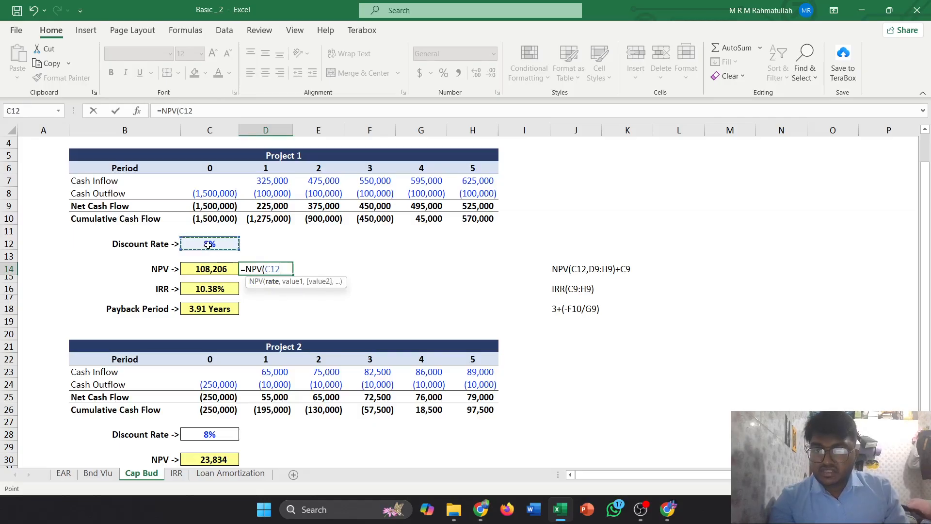
type(",")
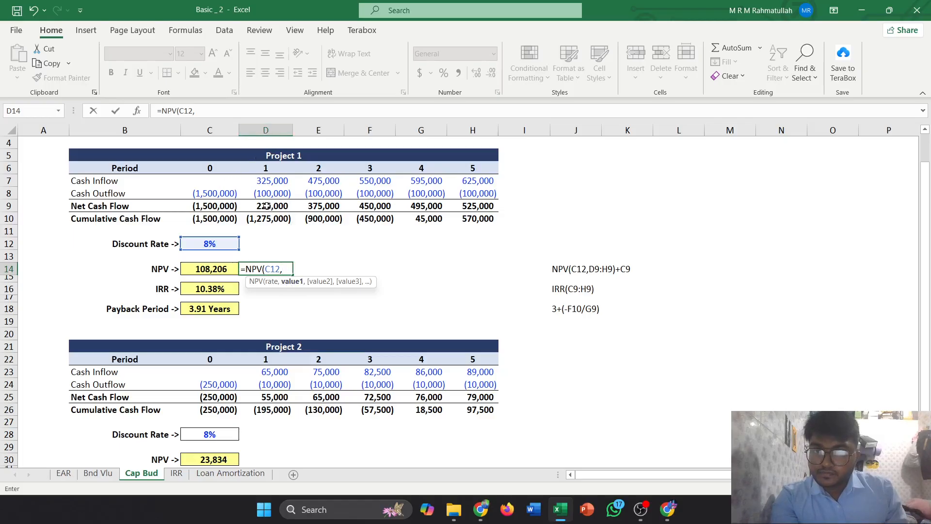
left_click_drag(224, 206, 467, 206)
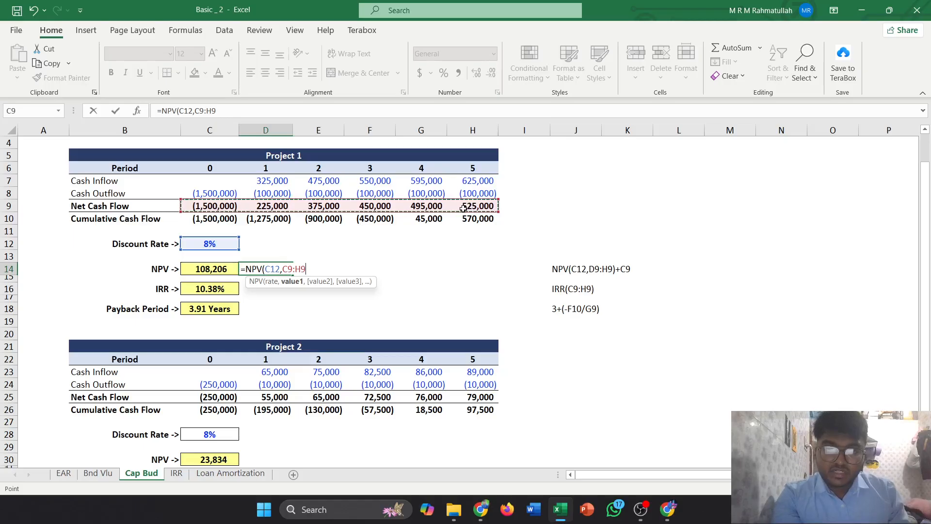
type(")")
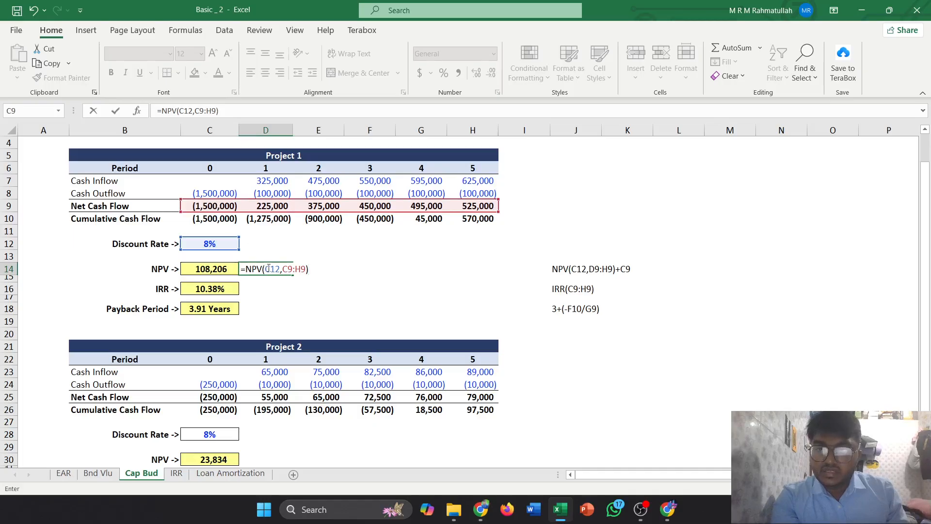
Correct the cash flow range in D14 to D9:H9 and add the initial outlay, completing =NPV(C12,D9:H9)+C9.
left_click(289, 269)
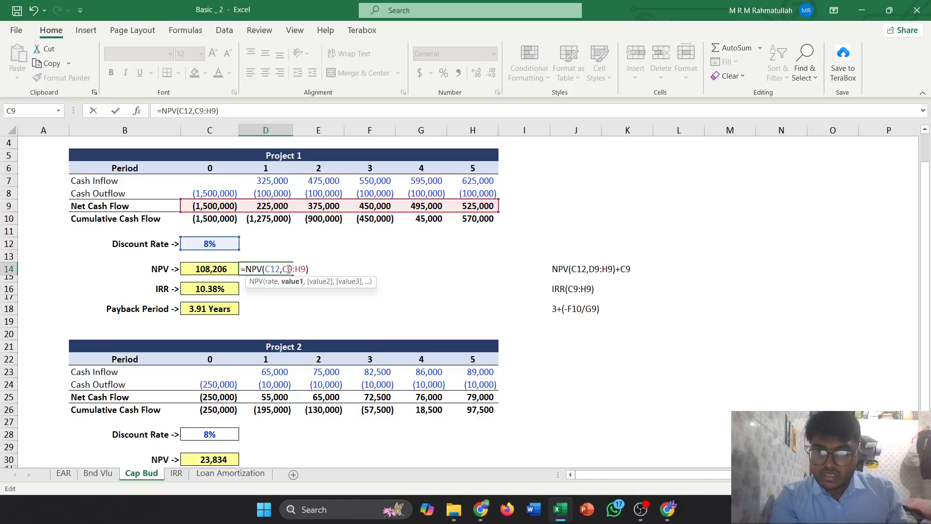
key("BackSpace")
type("D")
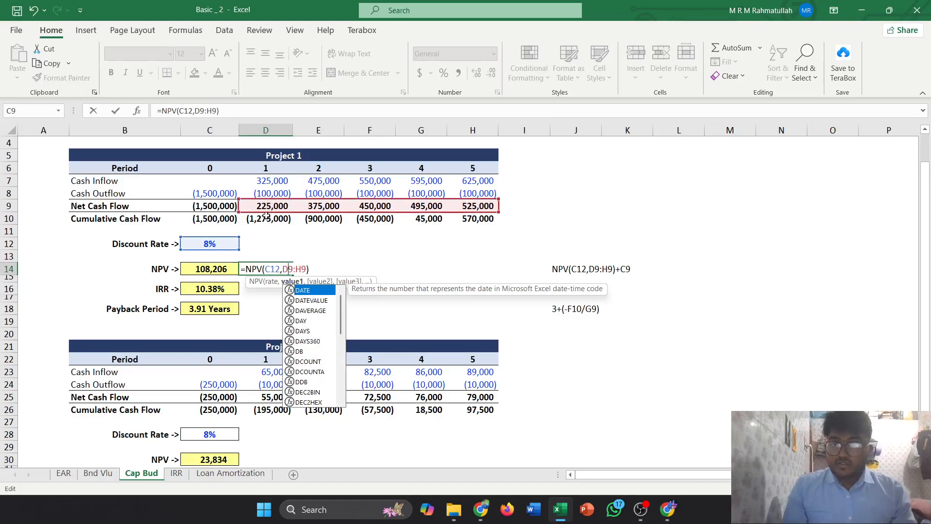
left_click(311, 269)
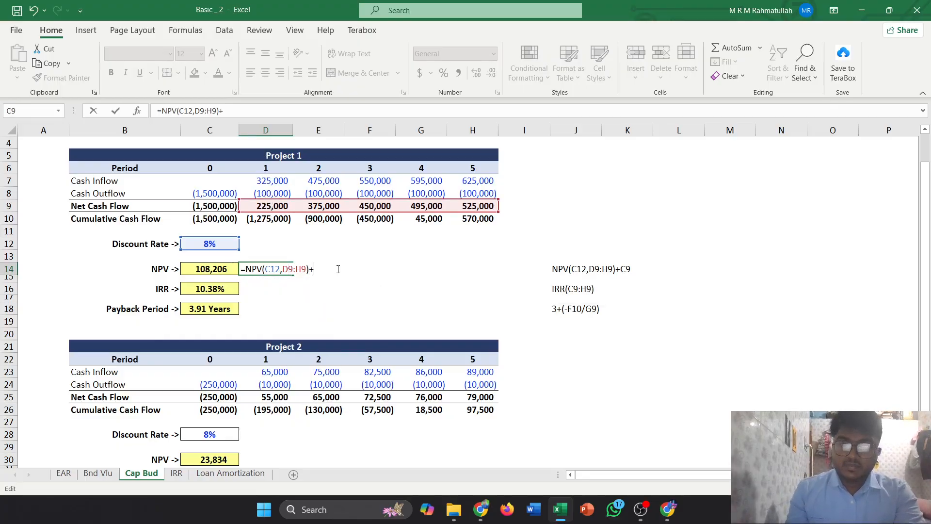
left_click(208, 208)
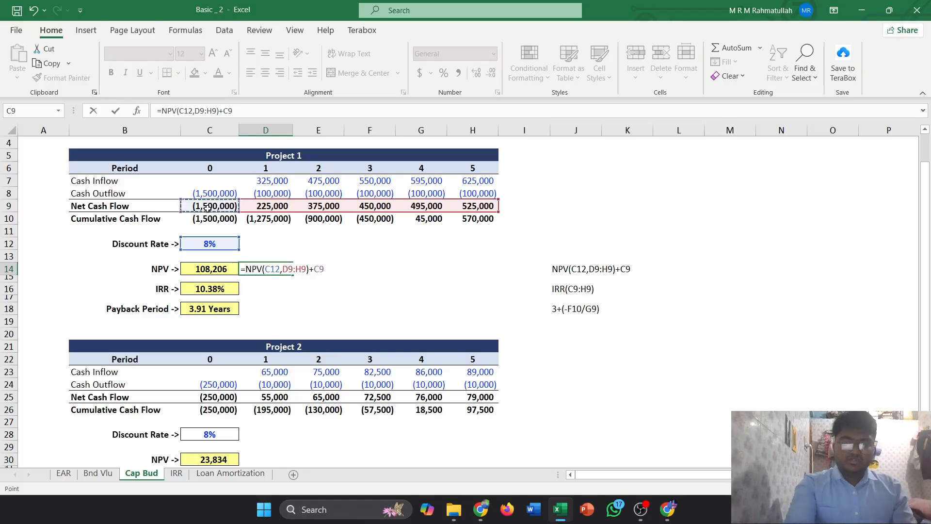
key("Return")
Format the NPV result in D14 to show no decimal places.
left_click(278, 268)
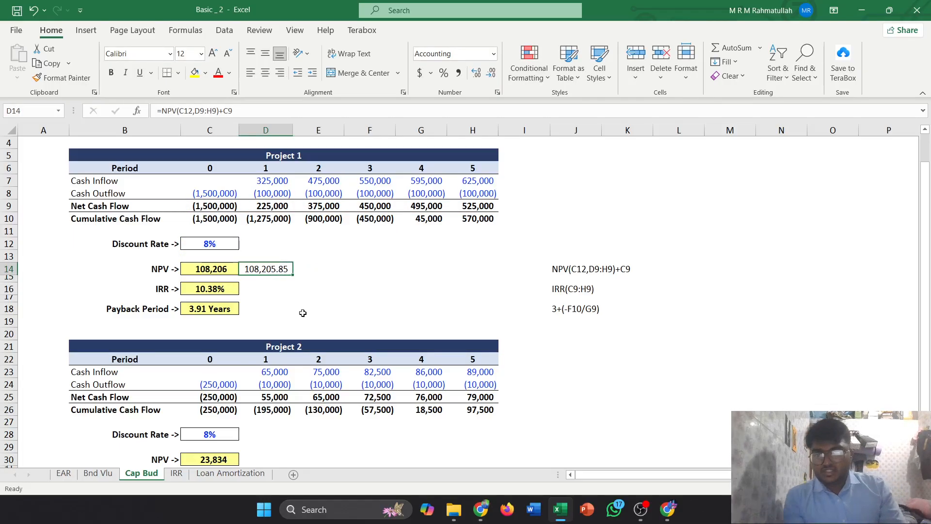
left_click(477, 74)
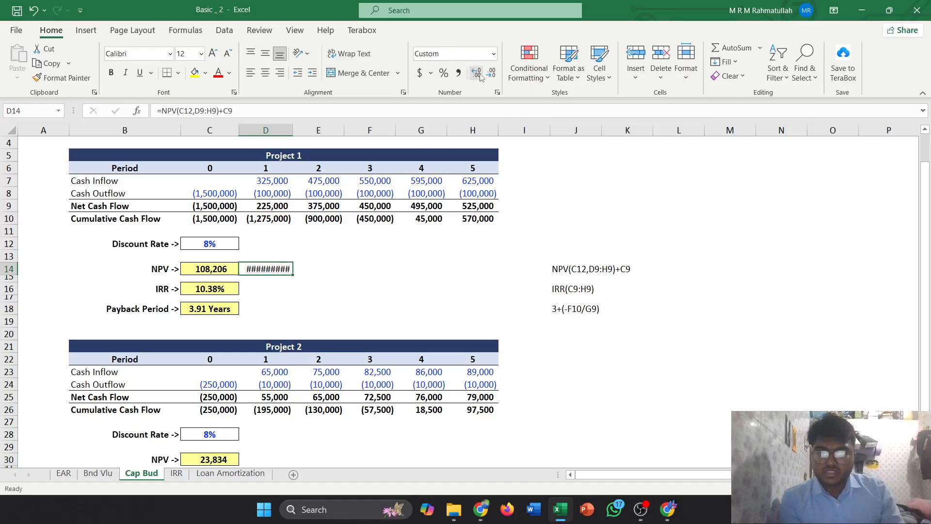
left_click(491, 73)
left_click(491, 74)
left_click(491, 74)
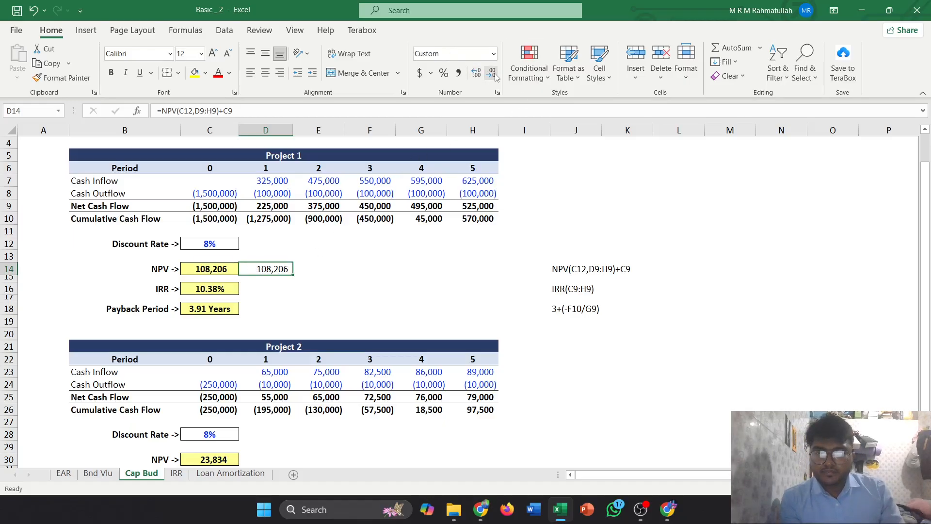
Calculate Project 1's internal rate of return in D16 with =IRR(C9:H9).
left_click(261, 291)
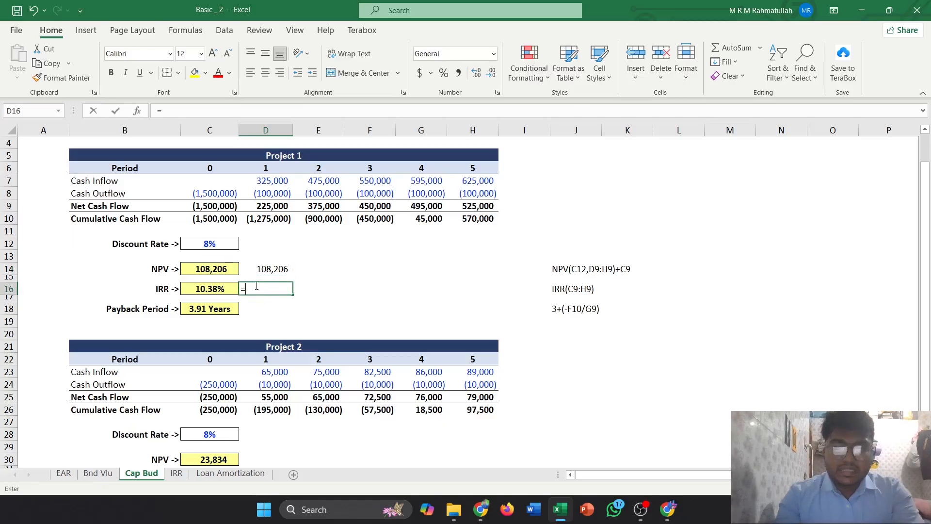
type("=i")
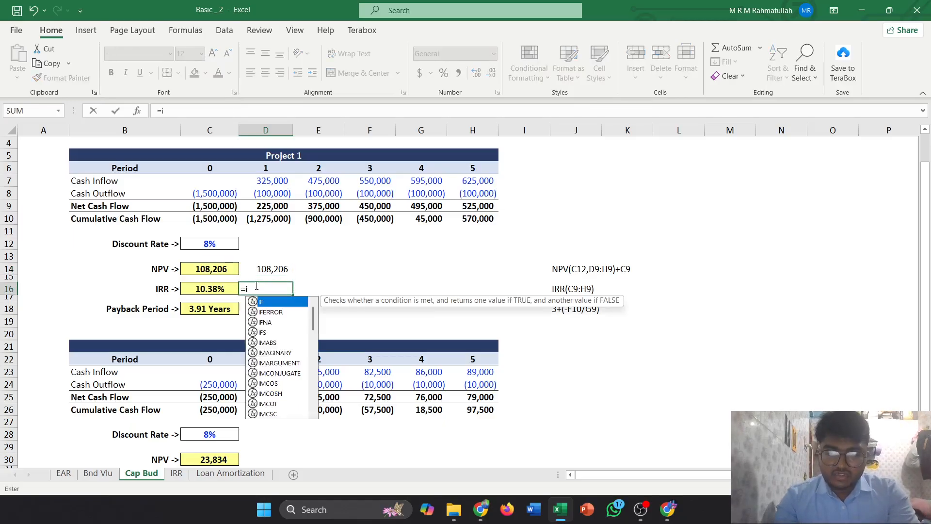
type("rr")
key("Tab")
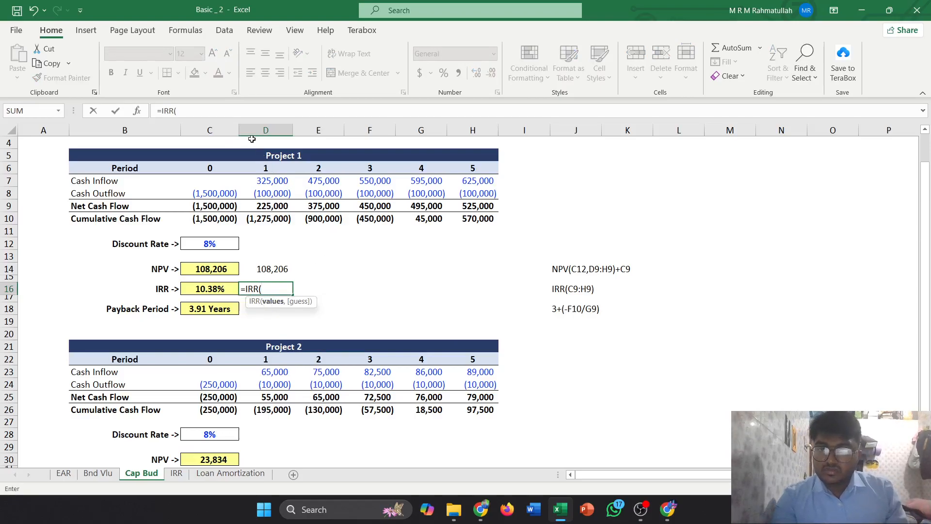
left_click_drag(209, 207, 463, 205)
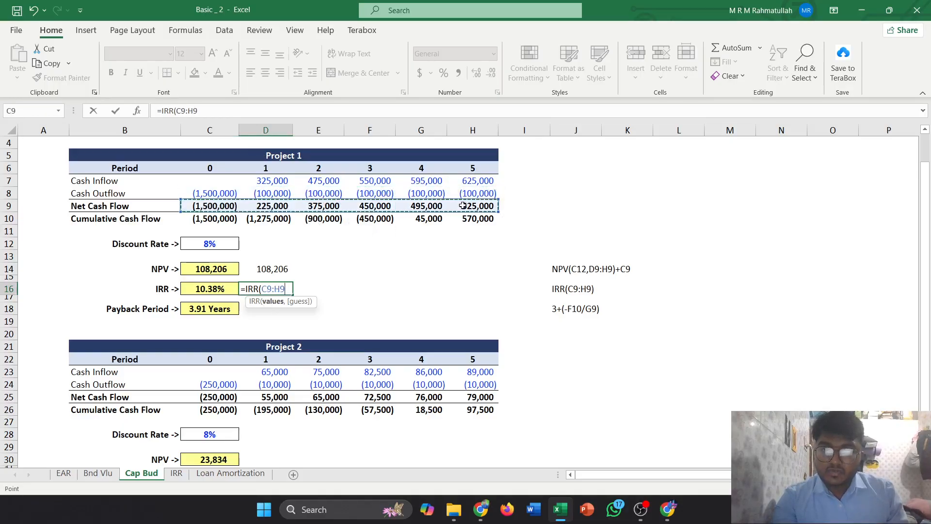
type(")")
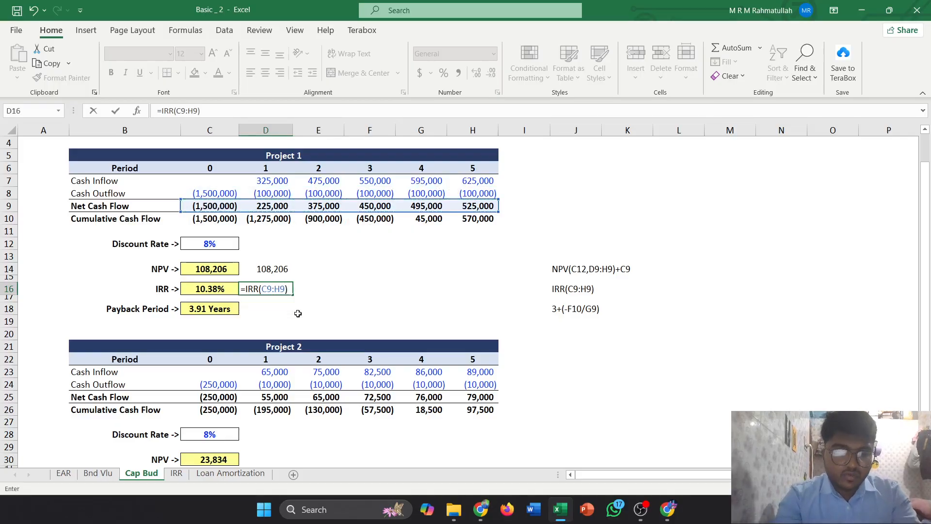
key("Return")
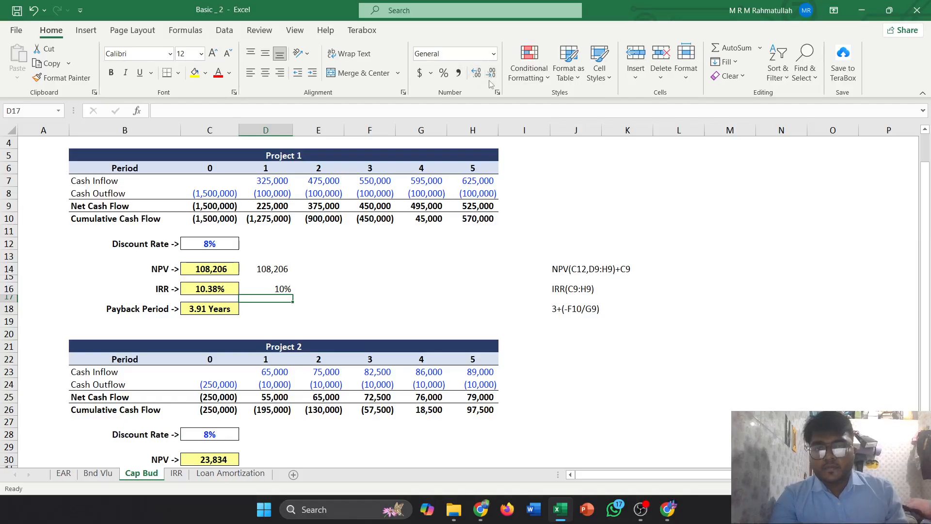
Format the IRR result in D16 as a percentage with two decimal places.
key("Up")
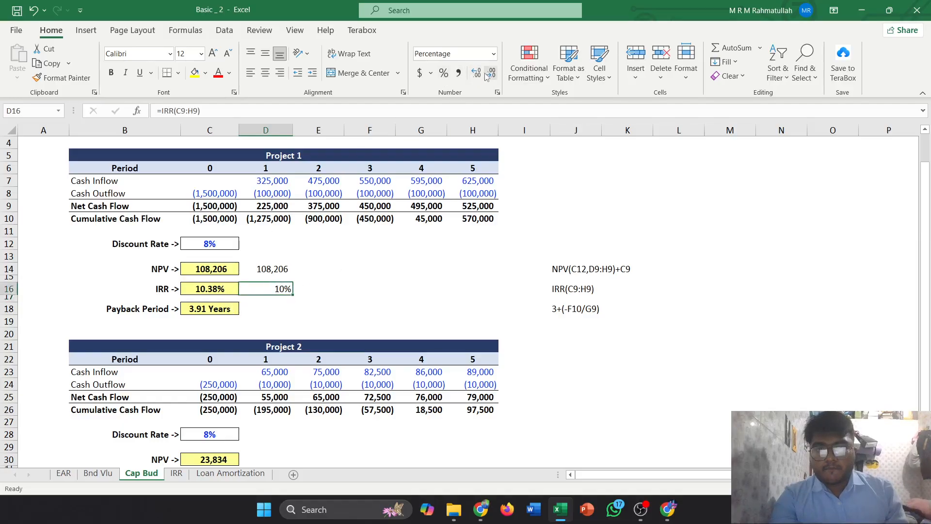
left_click(476, 72)
left_click(476, 73)
left_click(277, 311)
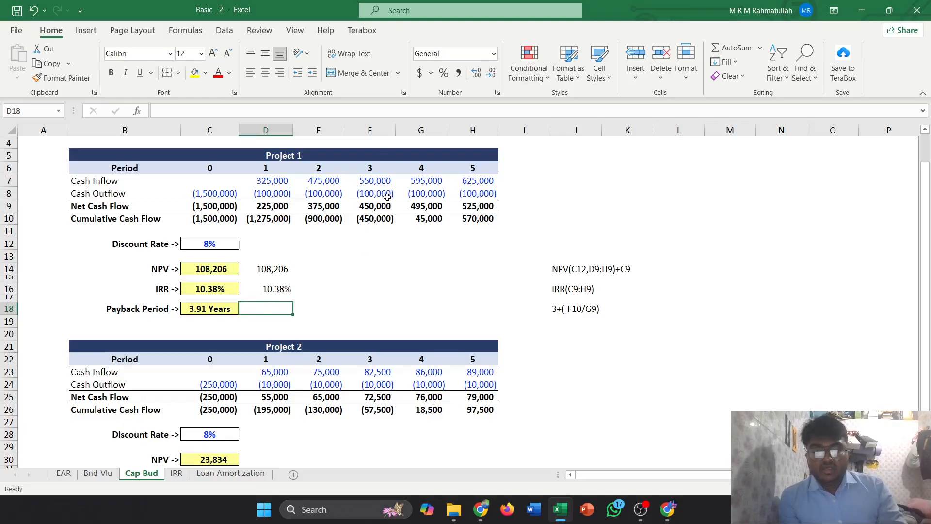
type("=")
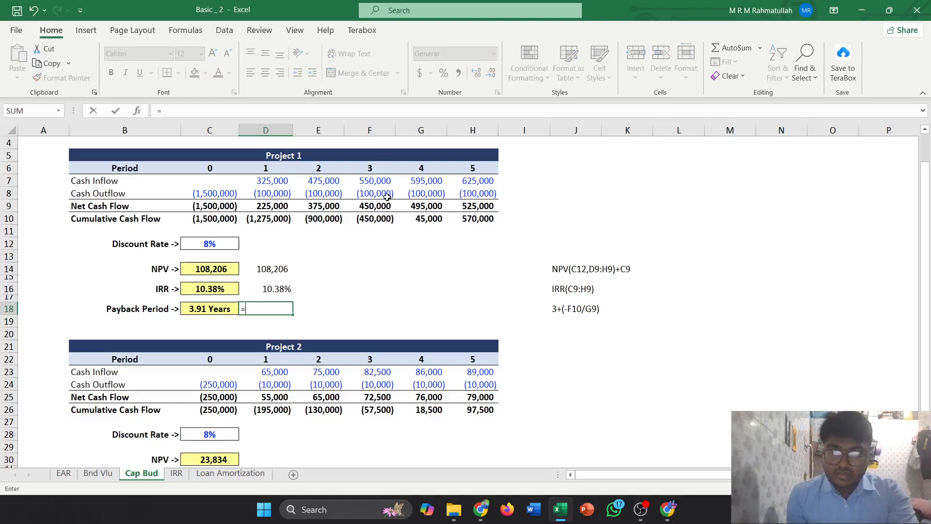
key("super+shift+s")
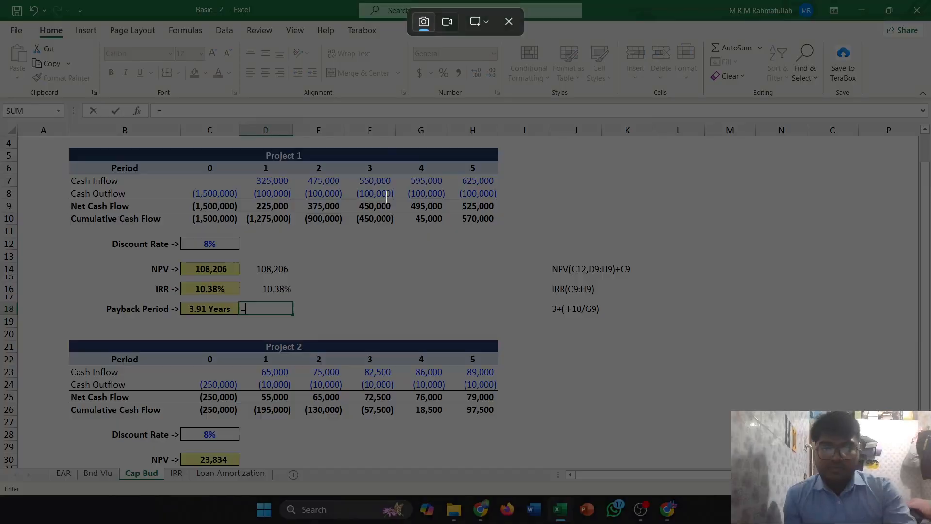
left_click(509, 22)
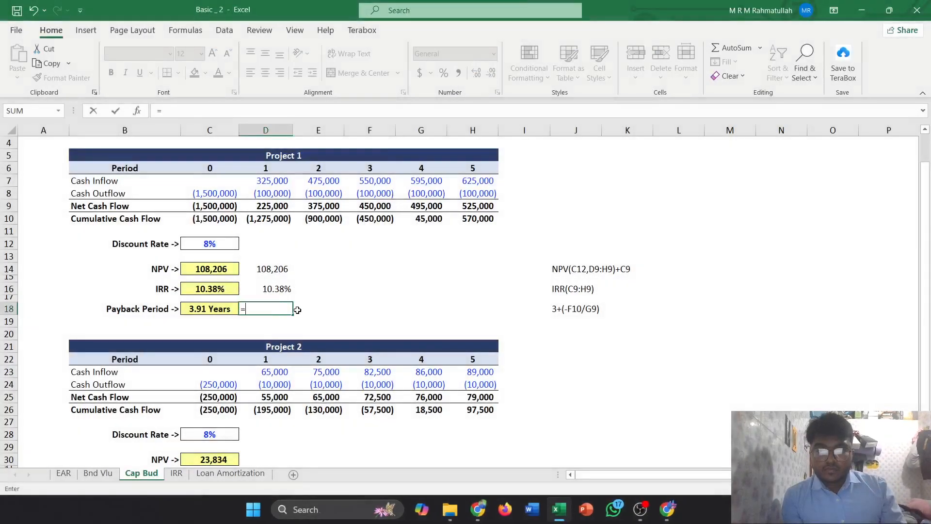
key("BackSpace")
left_click(348, 308)
left_click(209, 308)
Calculate Project 1's payback period in D18 with =3+(-F10/G9).
left_click(252, 310)
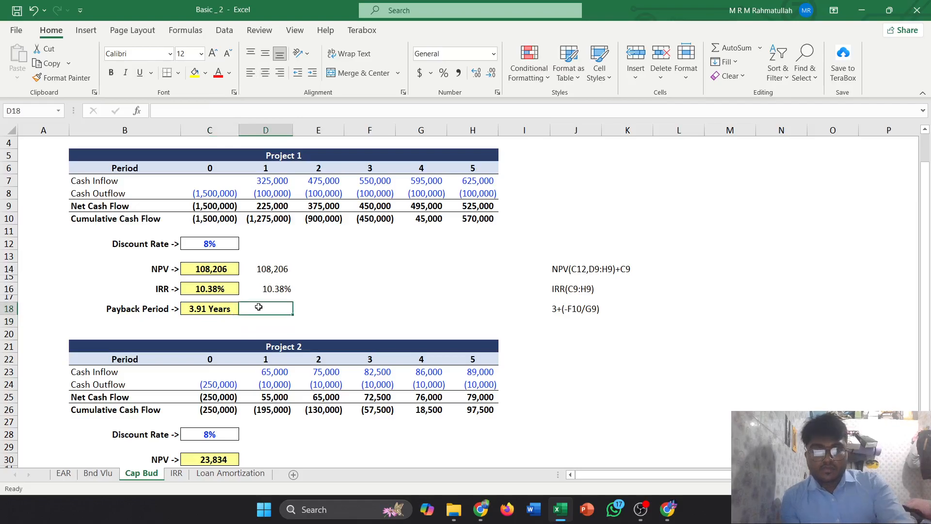
type("=3")
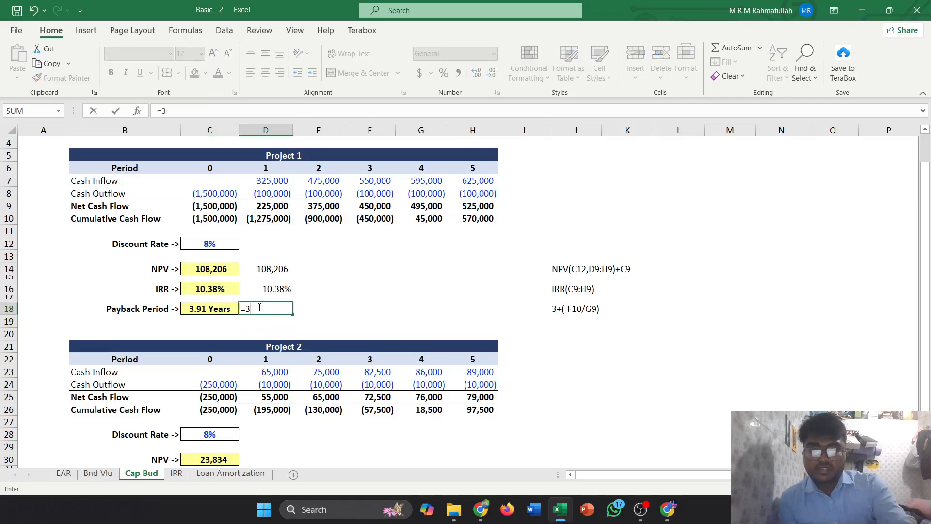
type("+")
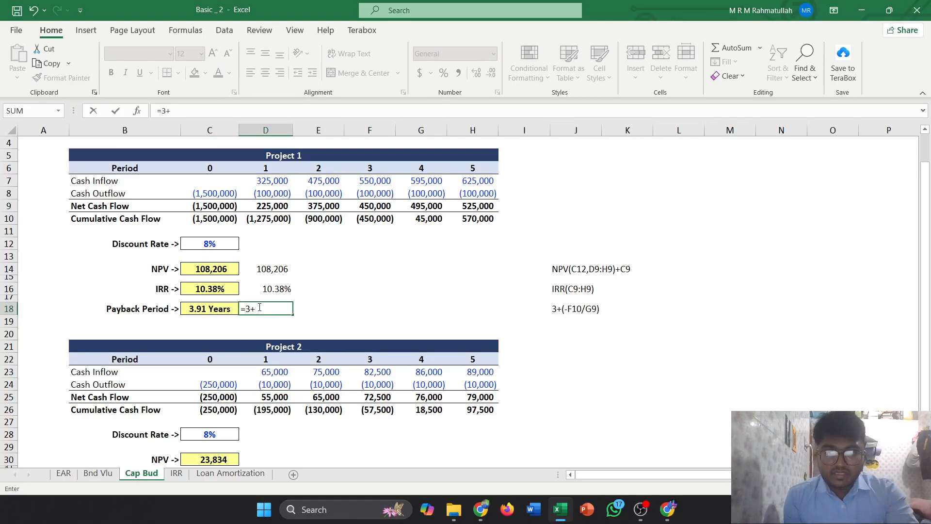
type("(")
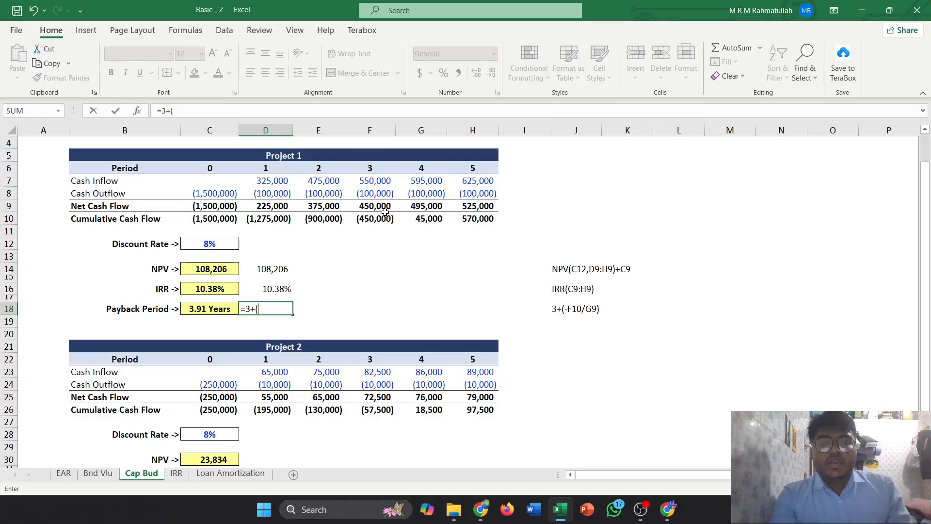
left_click(371, 206)
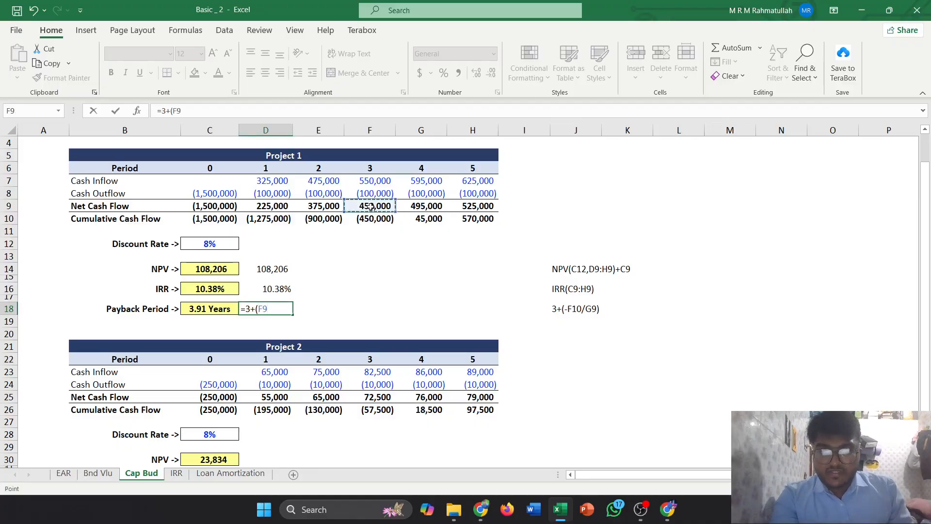
left_click(258, 309)
type("-")
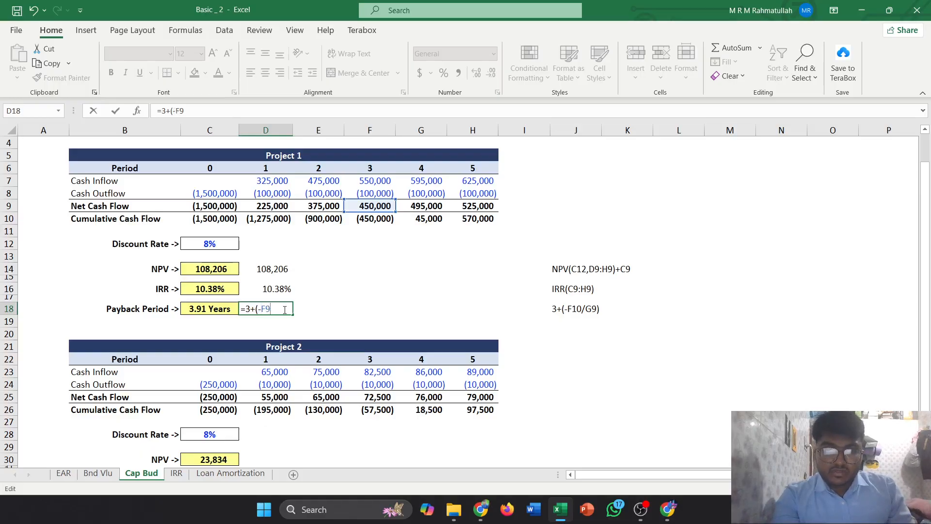
key("BackSpace")
type("10")
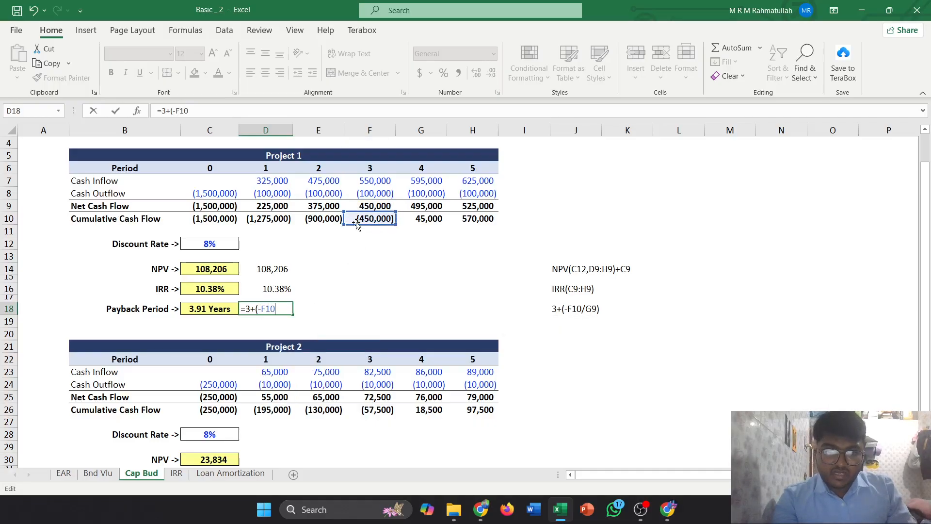
type("/")
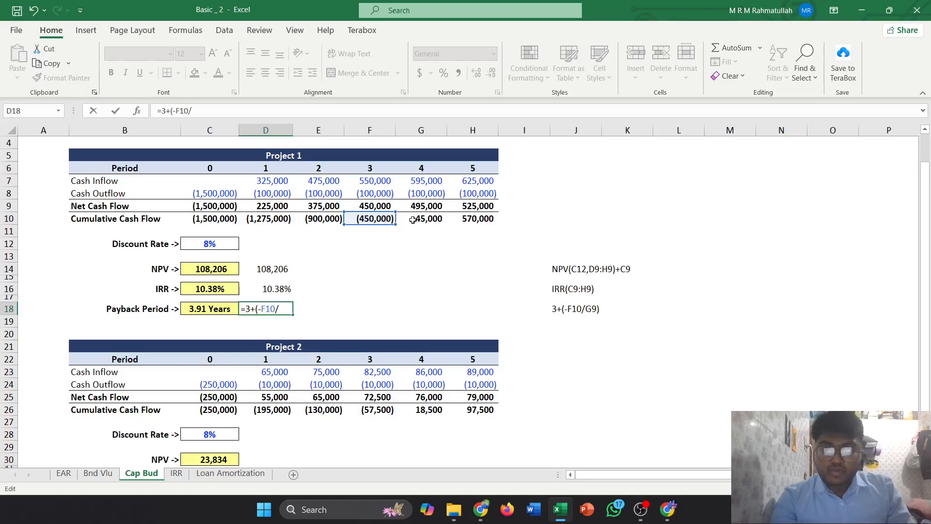
left_click(425, 208)
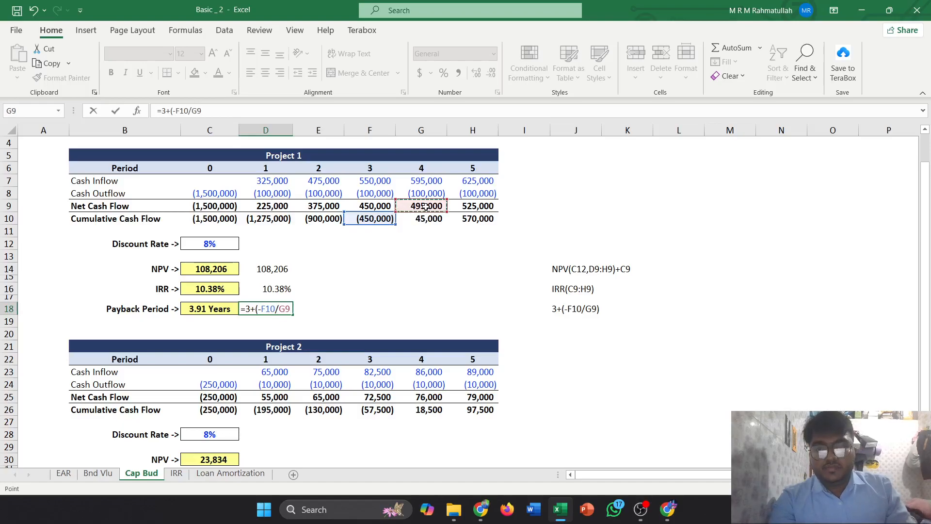
type(")")
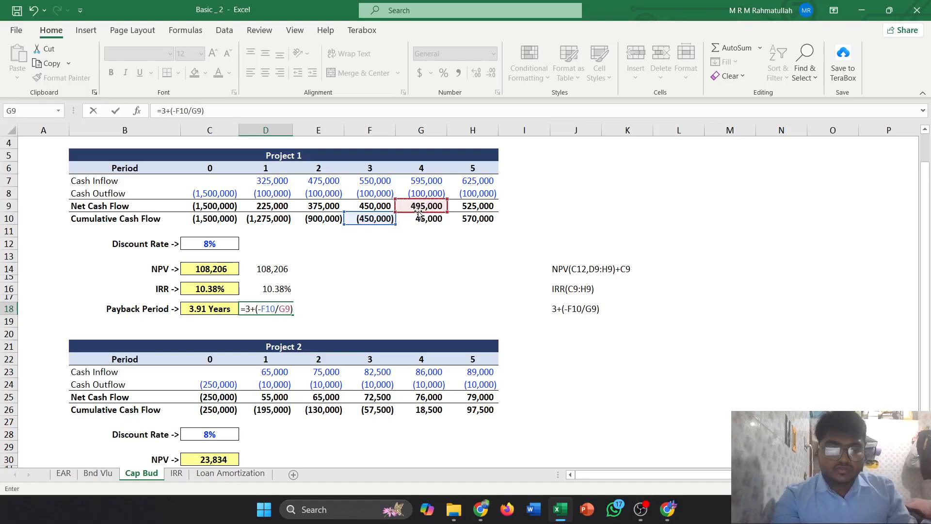
key("Return")
left_click(271, 308)
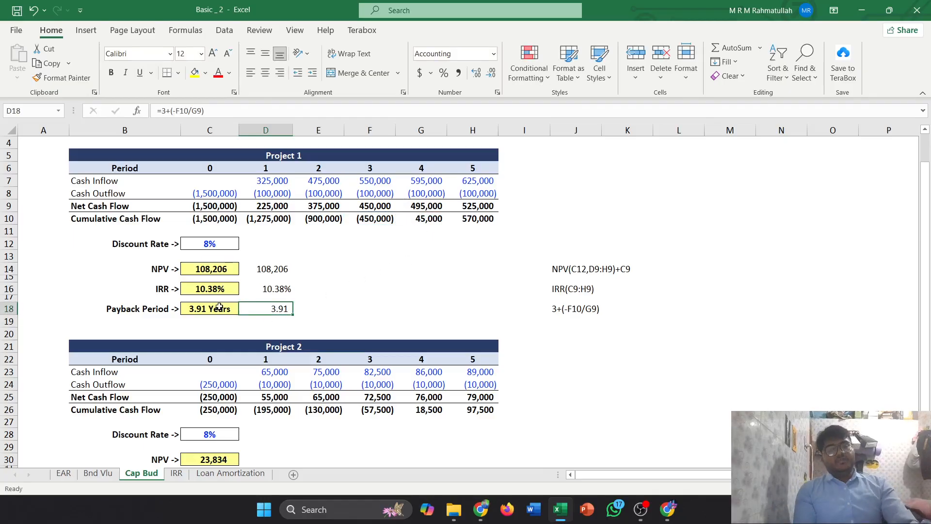
Compare Project 2's payback period formula in C34 with Project 1's formula in D18.
scroll(288, 308, "down", 2)
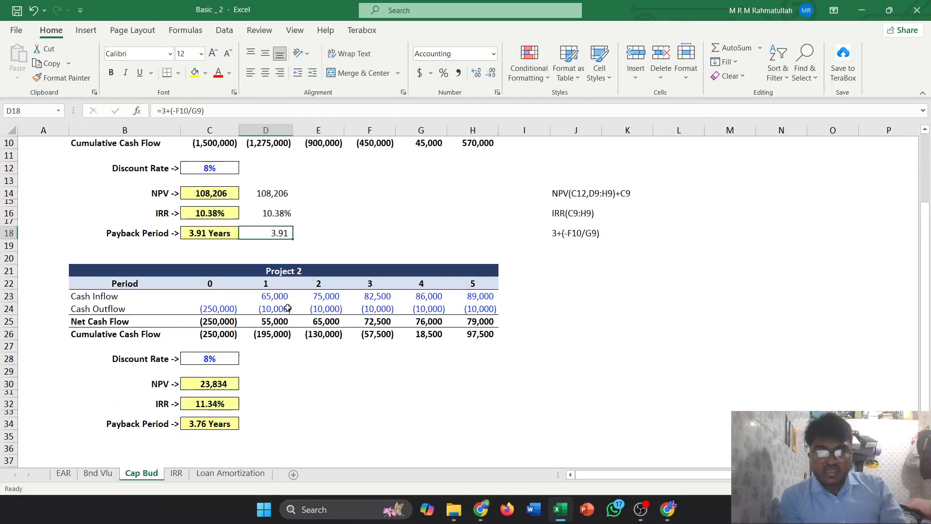
scroll(279, 303, "up", 2)
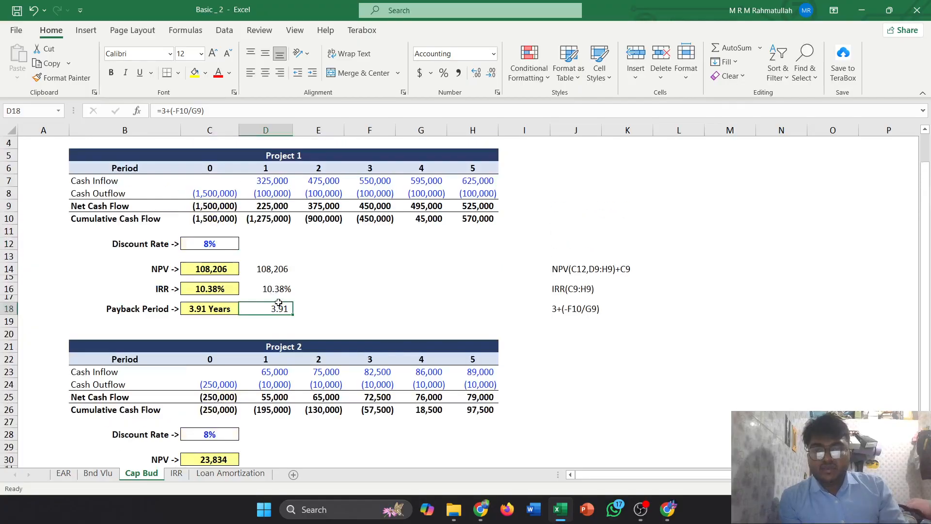
scroll(279, 303, "down", 3)
left_click(227, 388)
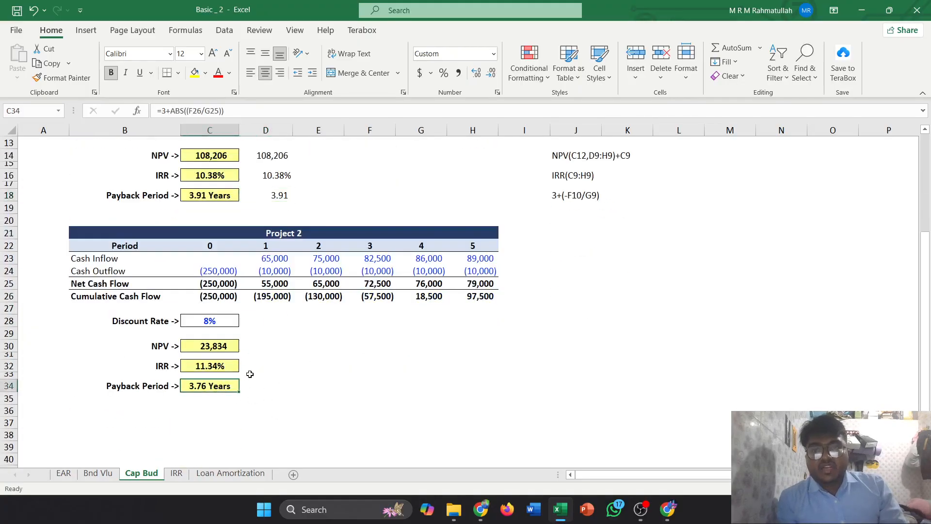
scroll(309, 377, "up", 1)
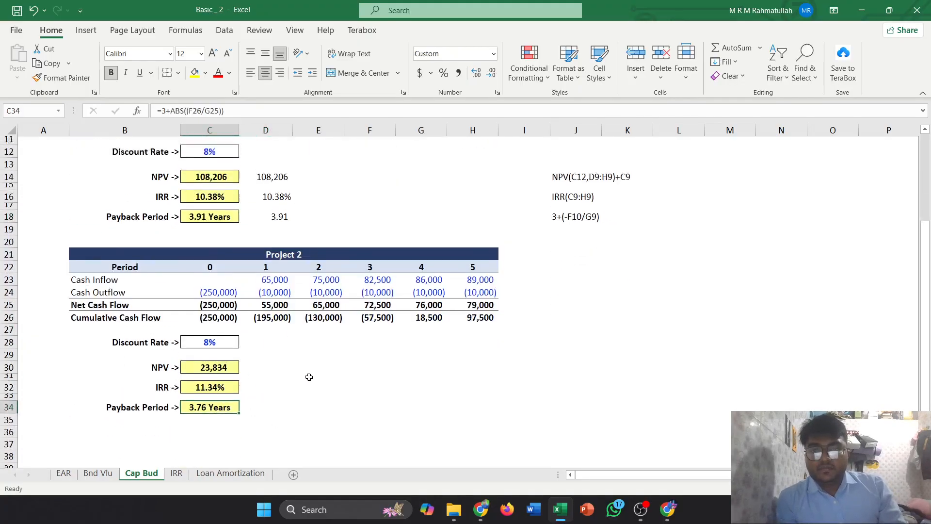
scroll(309, 377, "up", 3)
left_click(278, 310)
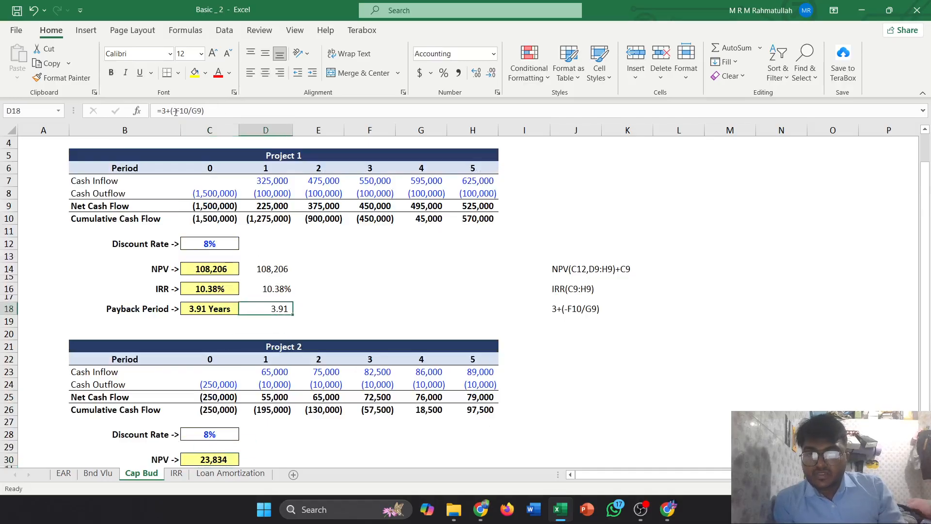
scroll(220, 436, "down", 1)
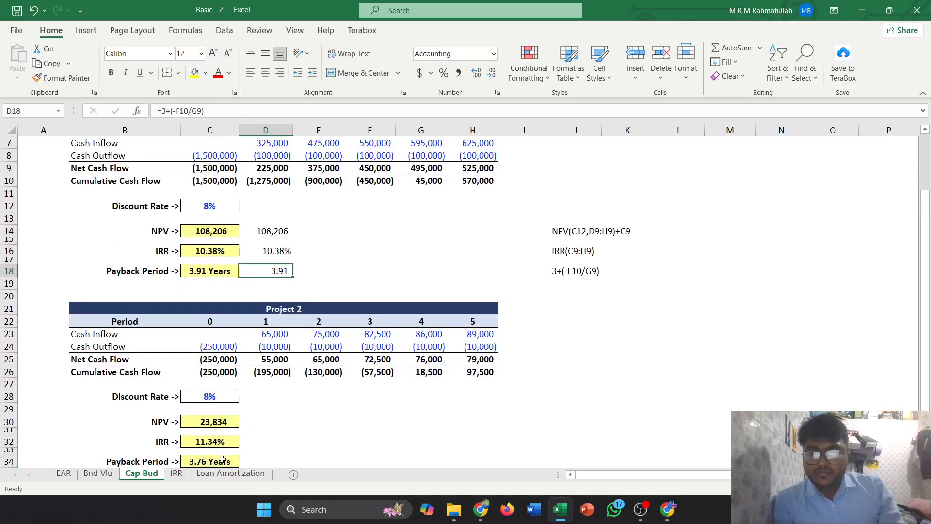
left_click(222, 460)
scroll(261, 388, "up", 2)
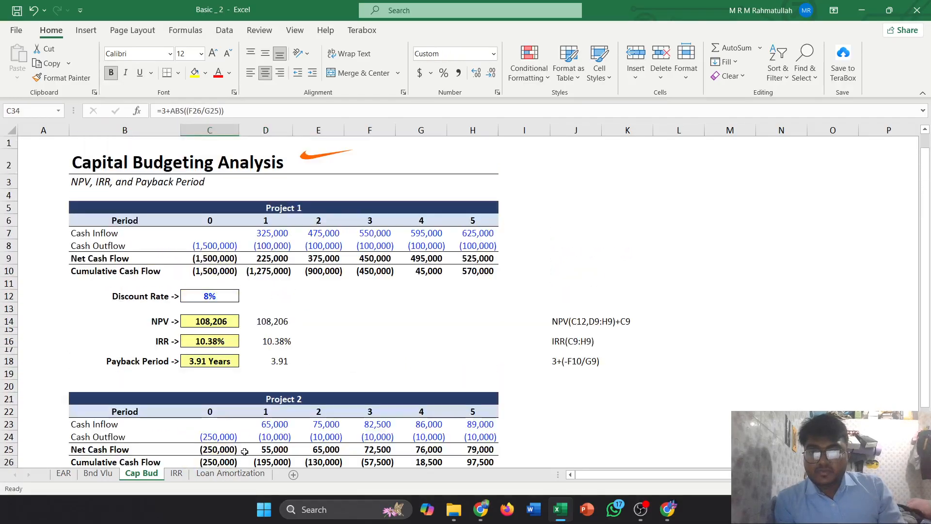
Rewrite the payback formula in D18 with the ABS function instead of the minus sign, as =3+ABS((F10/G9)).
left_click(274, 364)
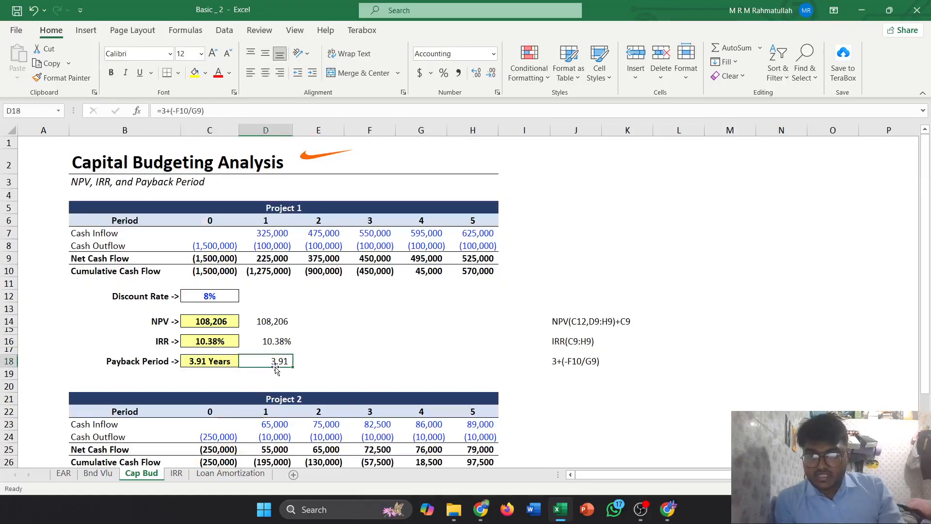
left_click(172, 111)
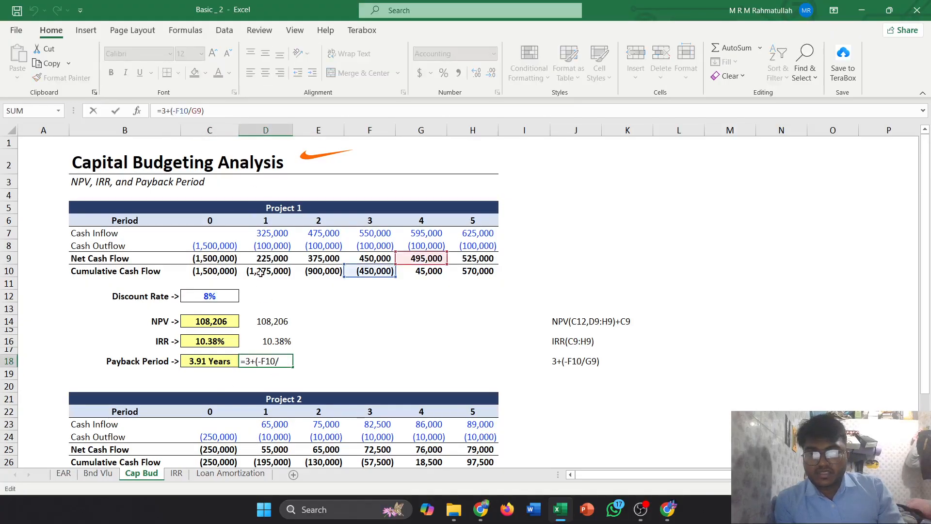
type("ABS")
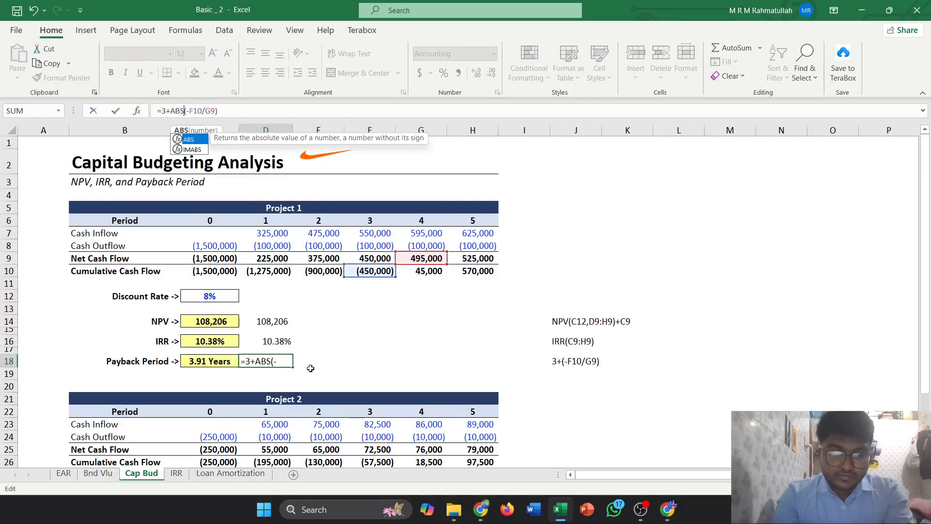
type("(")
key("Delete")
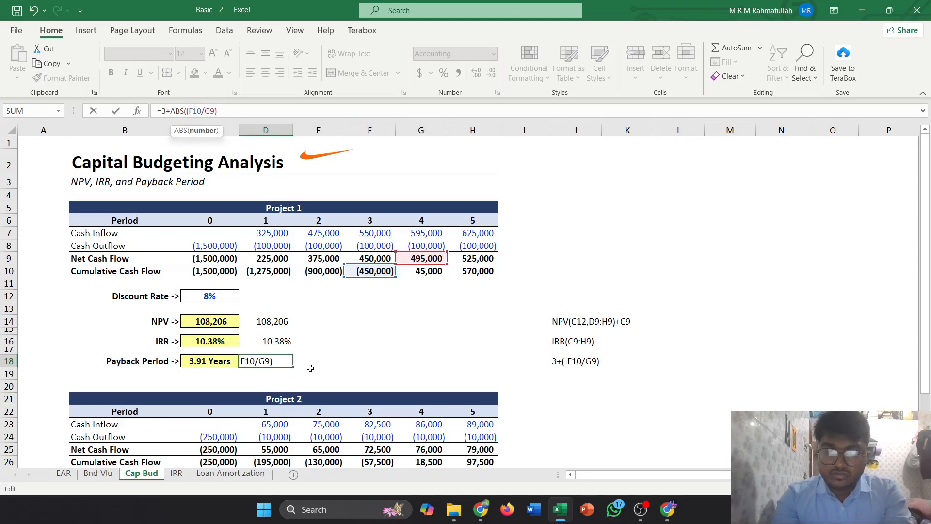
key("End")
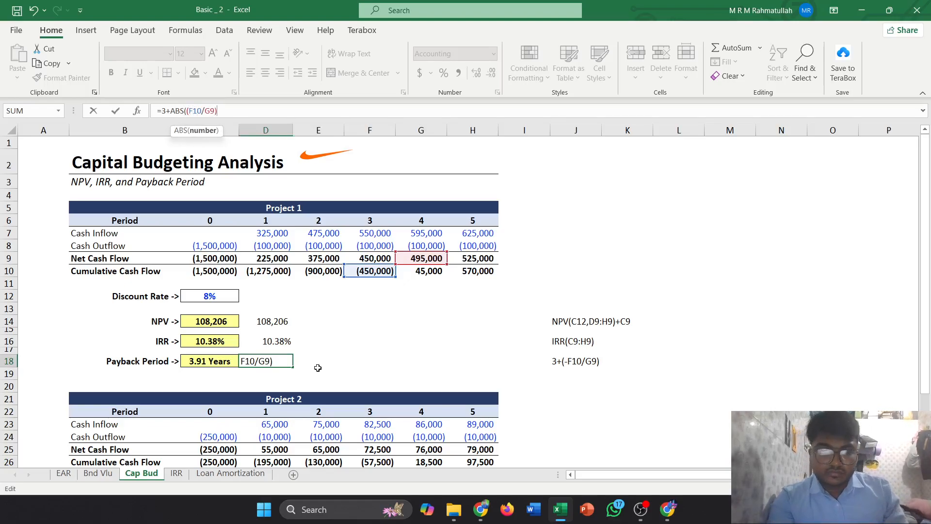
type(")")
key("Return")
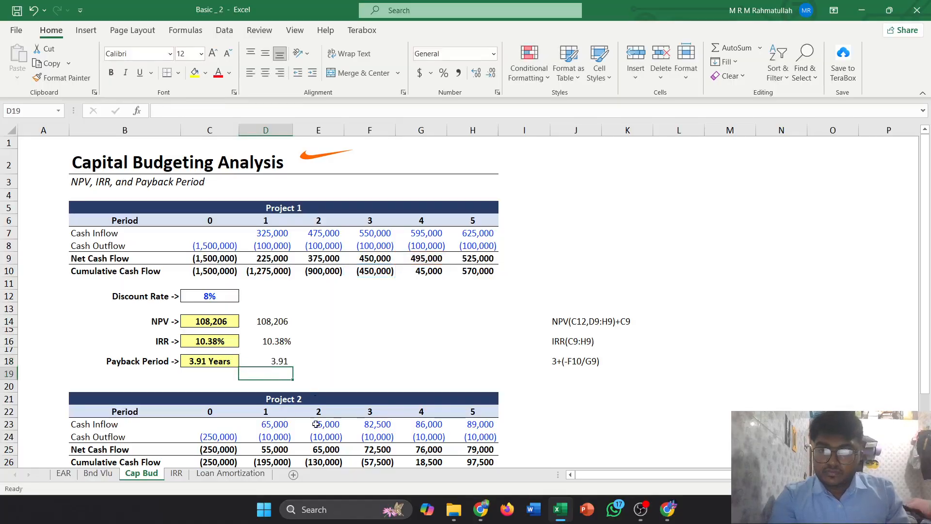
Review the ABS-based payback formula in D18 and the Project 2 cash flow analysis beneath it.
left_click(275, 361)
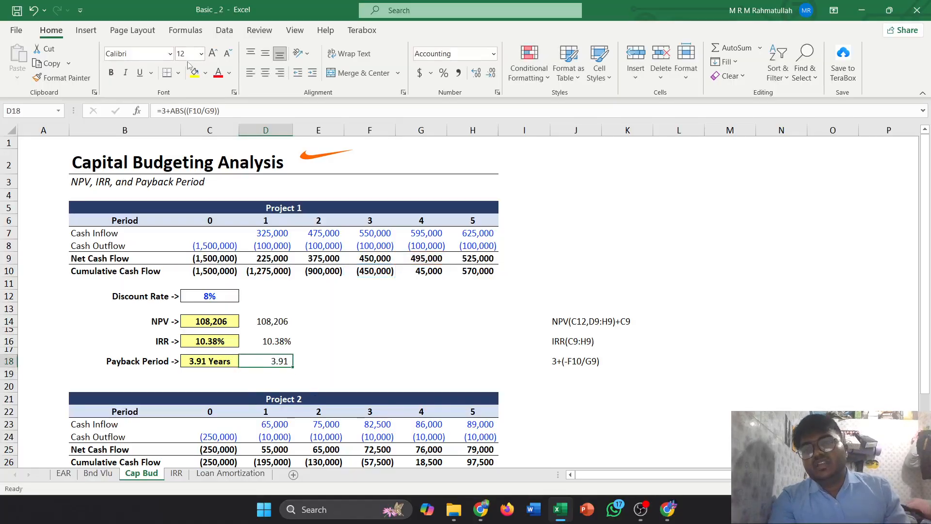
left_click(186, 110)
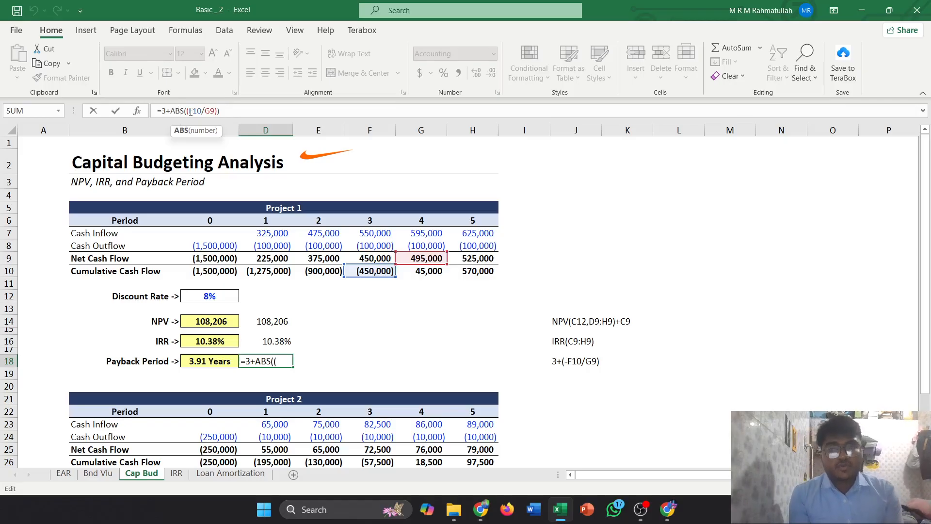
key("Return")
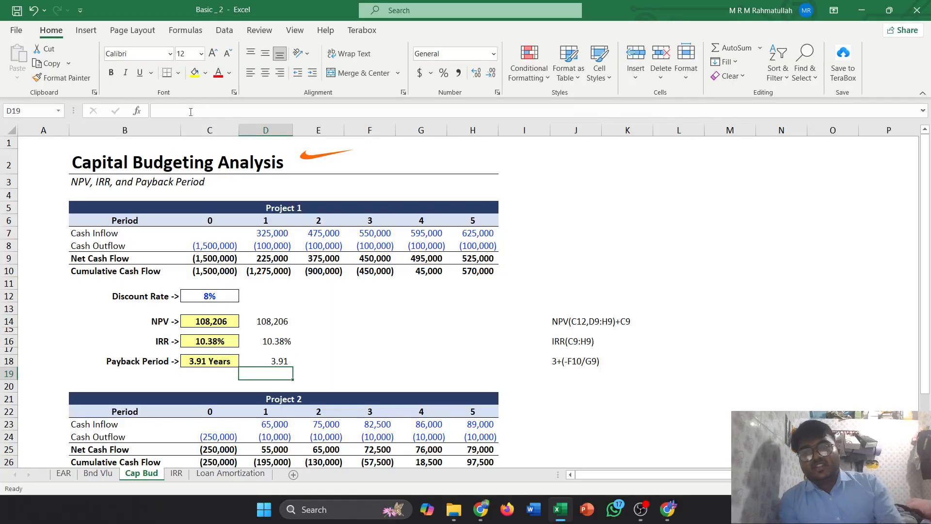
left_click(284, 361)
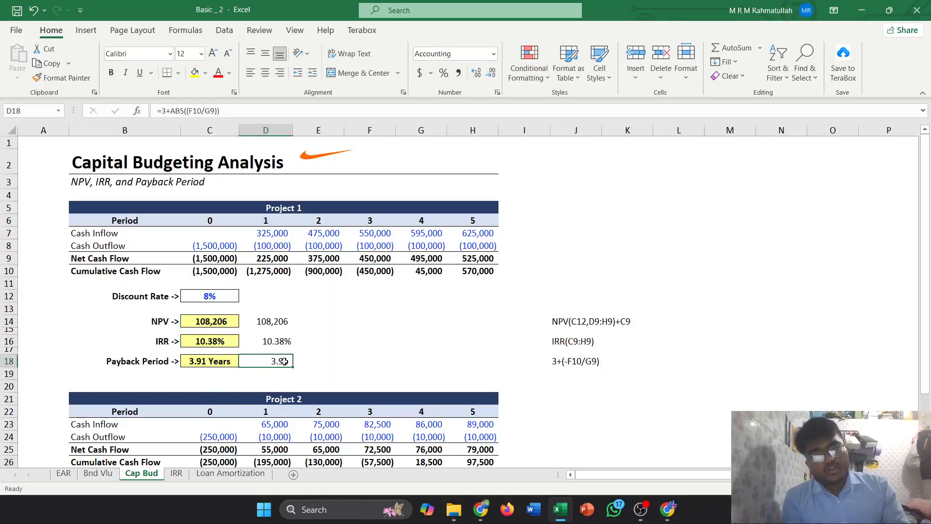
scroll(533, 335, "down", 2)
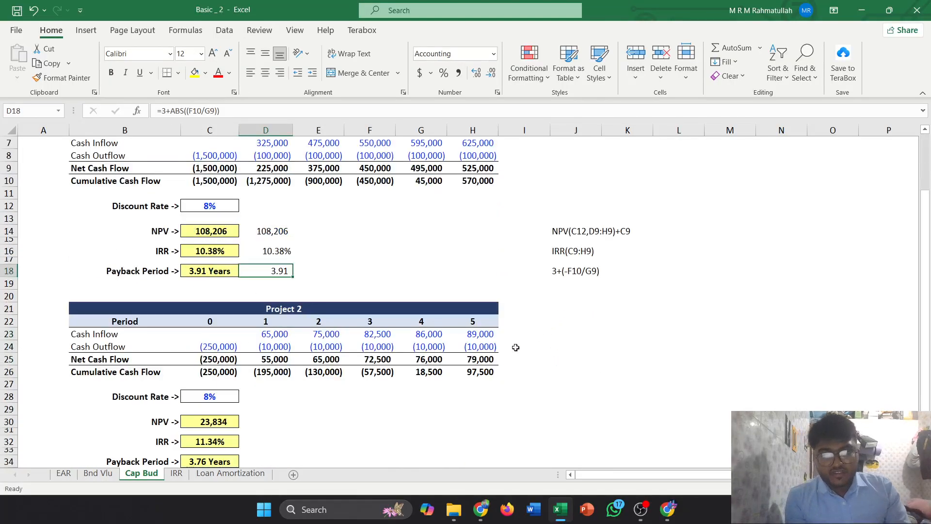
left_click(176, 474)
left_click(141, 473)
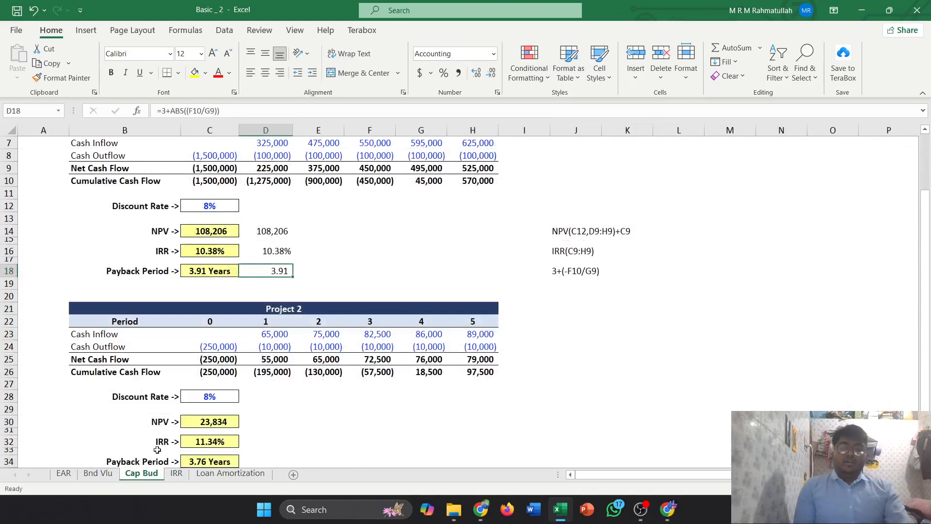
scroll(225, 321, "down", 2)
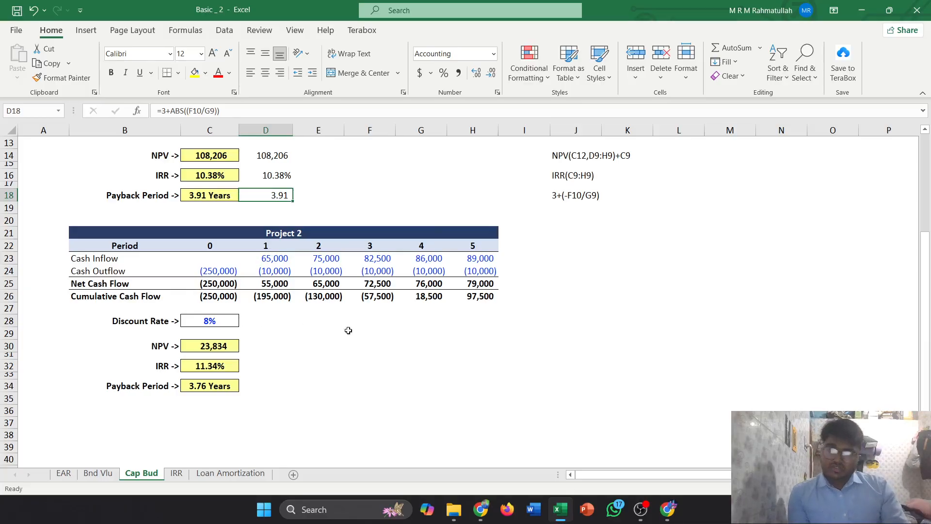
scroll(304, 402, "up", 2)
On the IRR sheet, calculate Project A's internal rate of return in H10 with =IRR(H4:H9).
left_click(176, 473)
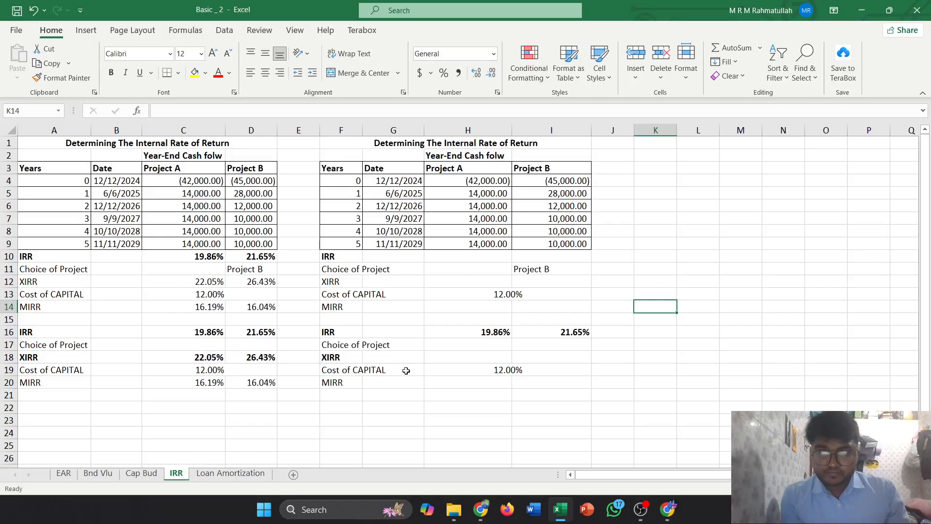
left_click(473, 257)
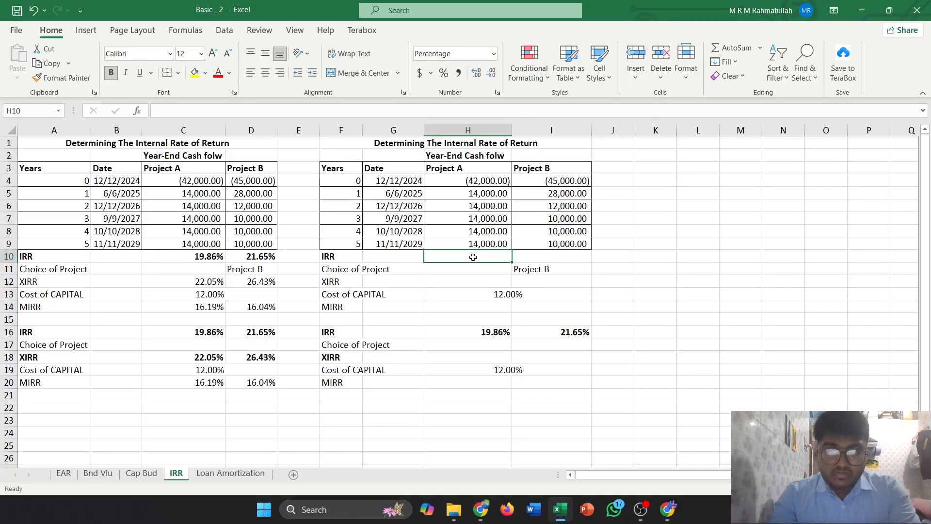
type("=irr")
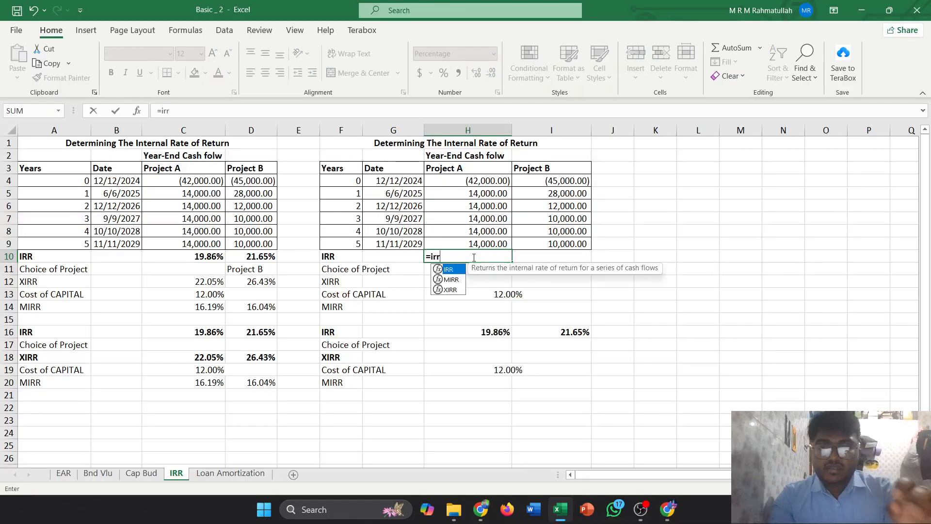
key("Tab")
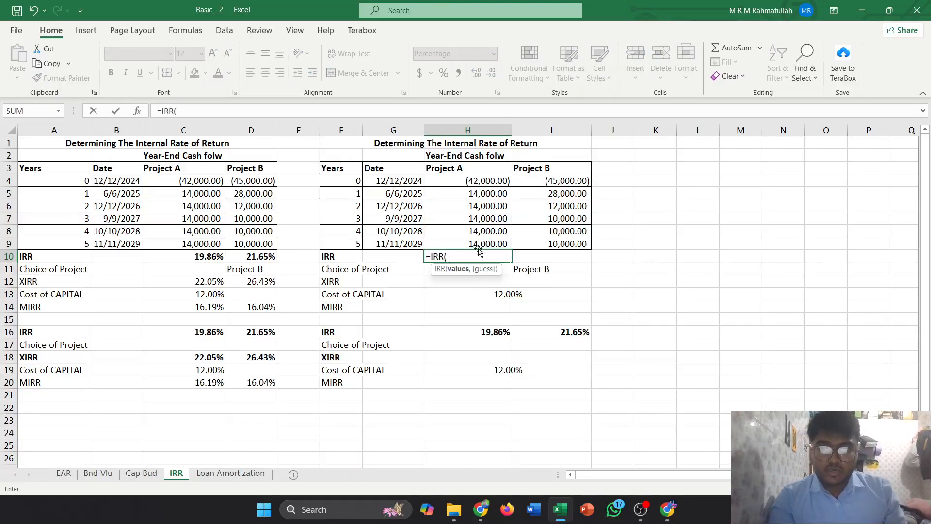
left_click_drag(466, 182, 477, 238)
type(")")
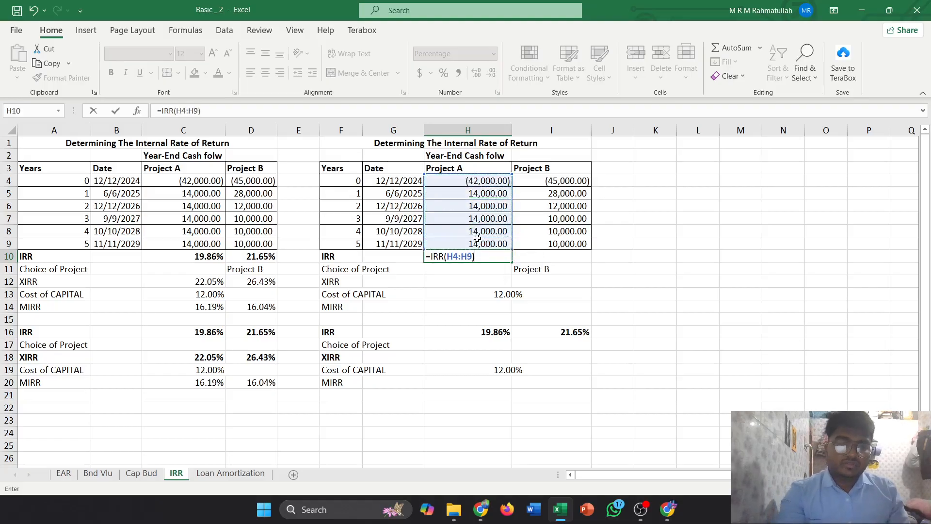
key("Return")
Fill the IRR formula from H10 across to I10 for Project B.
left_click(498, 257)
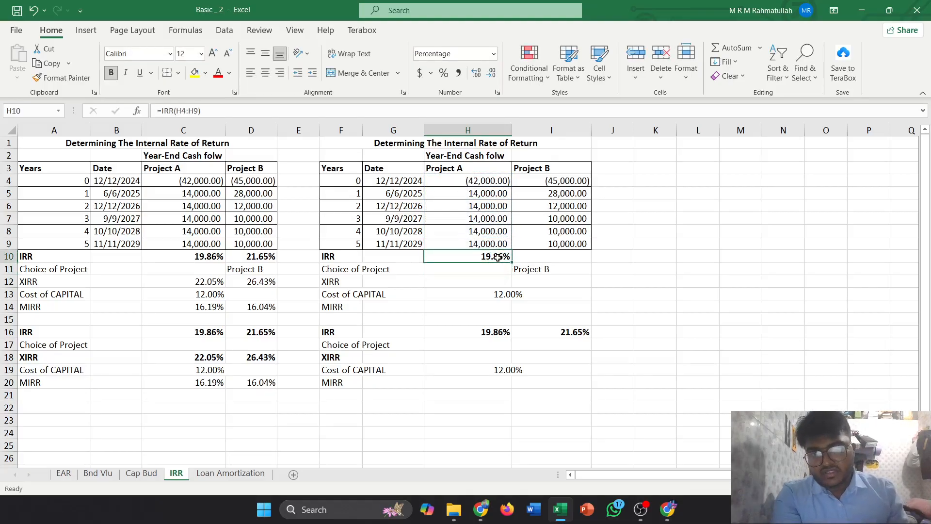
left_click_drag(512, 262, 588, 259)
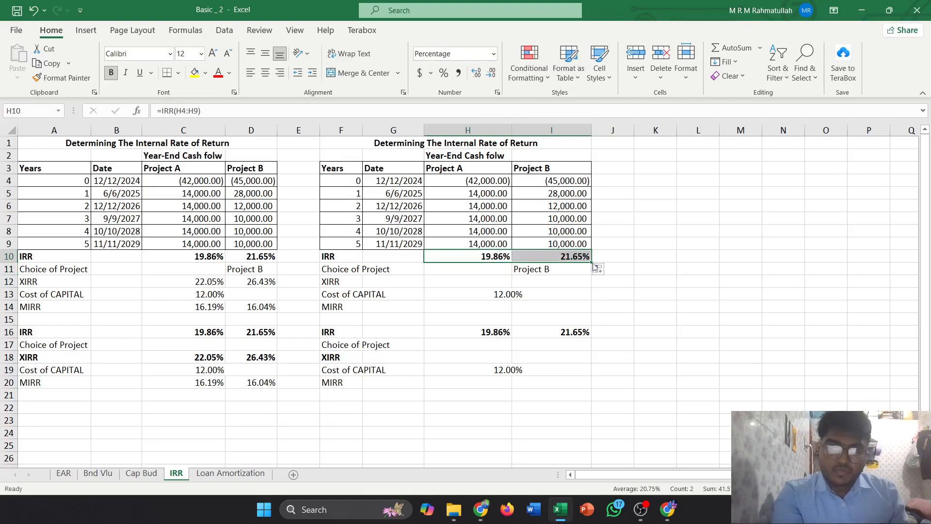
left_click(679, 291)
Calculate Project A's date-based return in H12 with =XIRR(H4:H9,G4:G9).
left_click(482, 282)
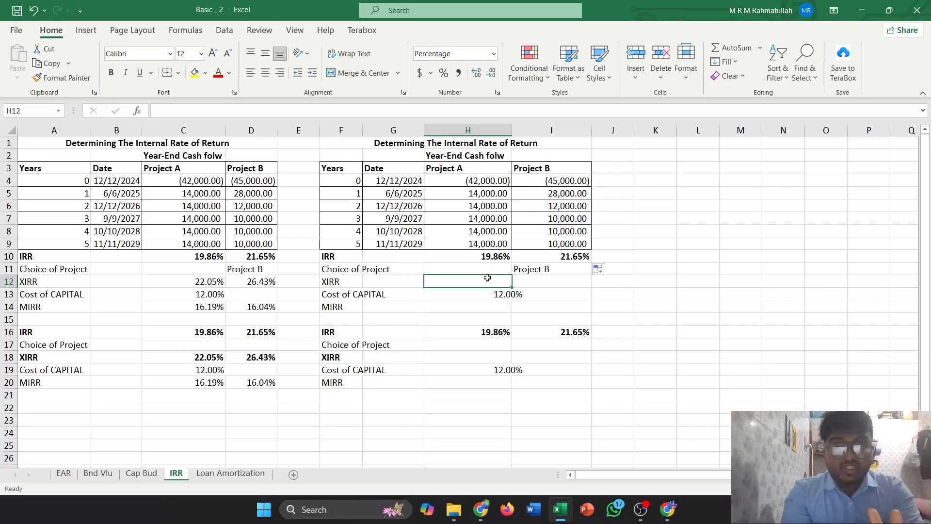
type("=")
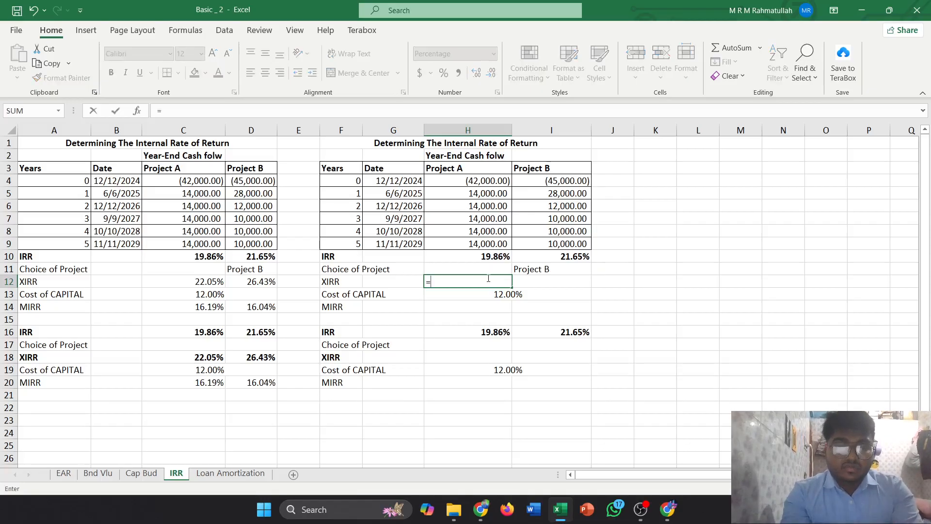
type("xi")
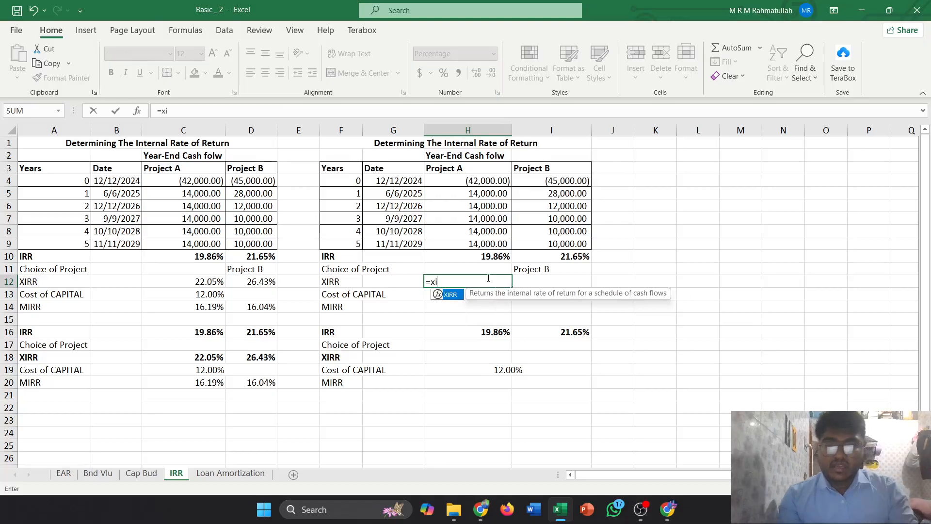
key("Tab")
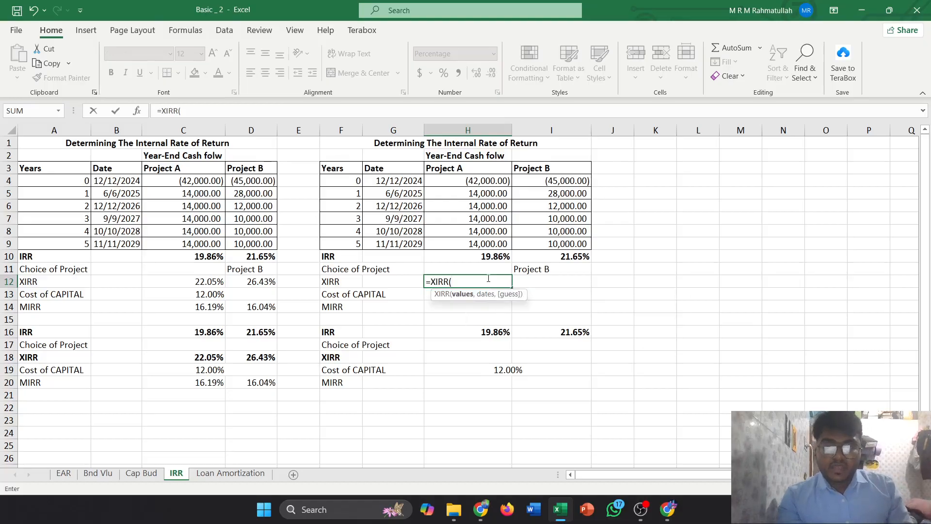
left_click_drag(470, 178, 474, 243)
type(",")
left_click_drag(394, 180, 397, 242)
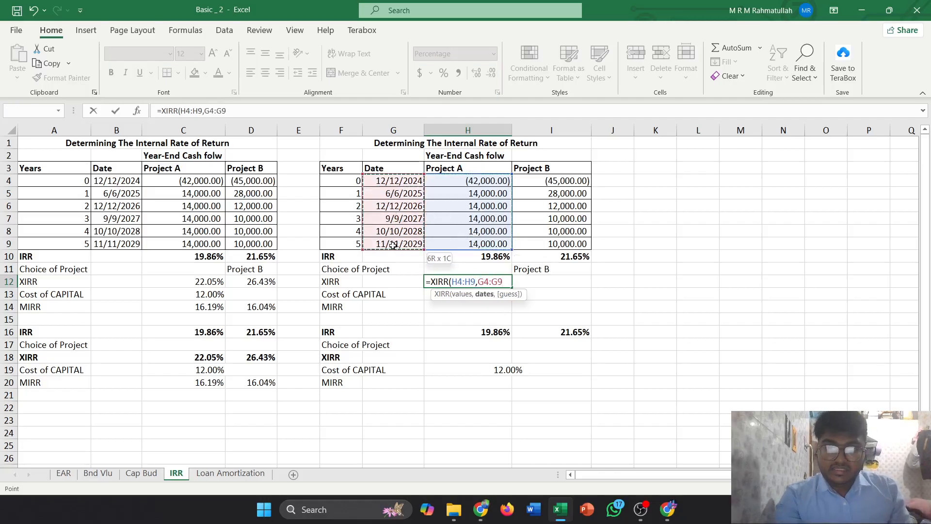
type(")")
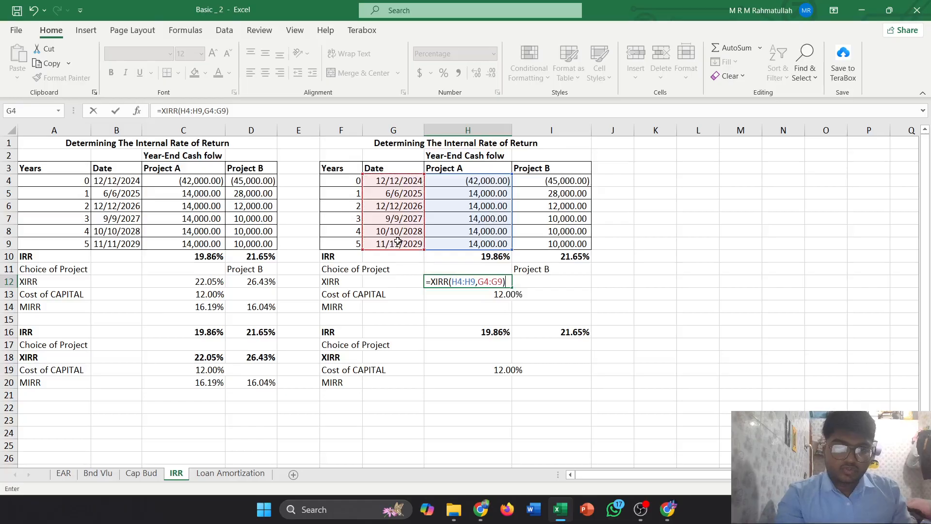
key("Return")
Try to fill Project A's XIRR formula from H12 across to I12, and clear the copied formula from I12.
left_click(498, 284)
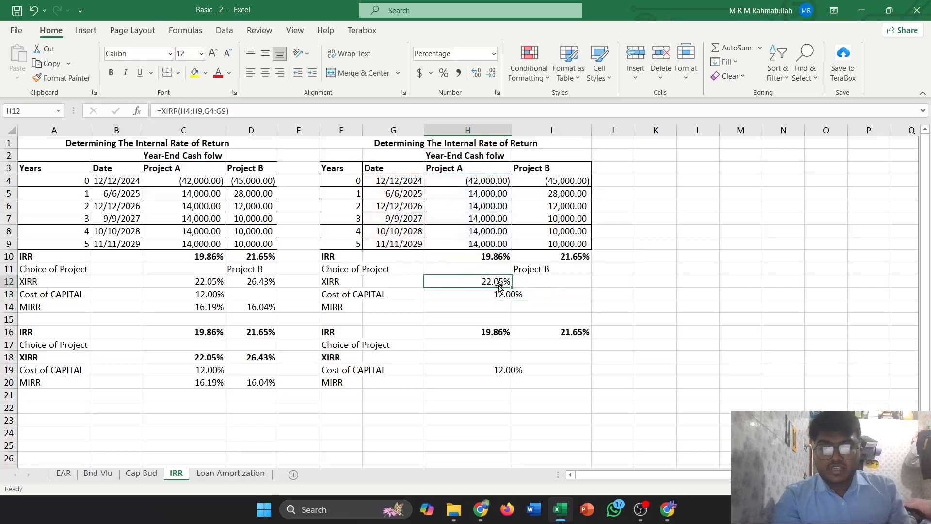
left_click_drag(513, 287, 569, 285)
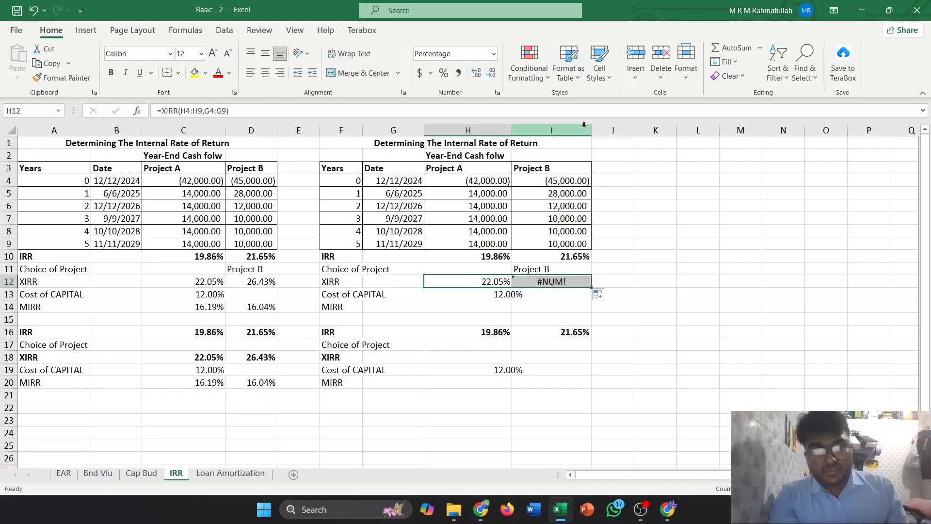
left_click(495, 283)
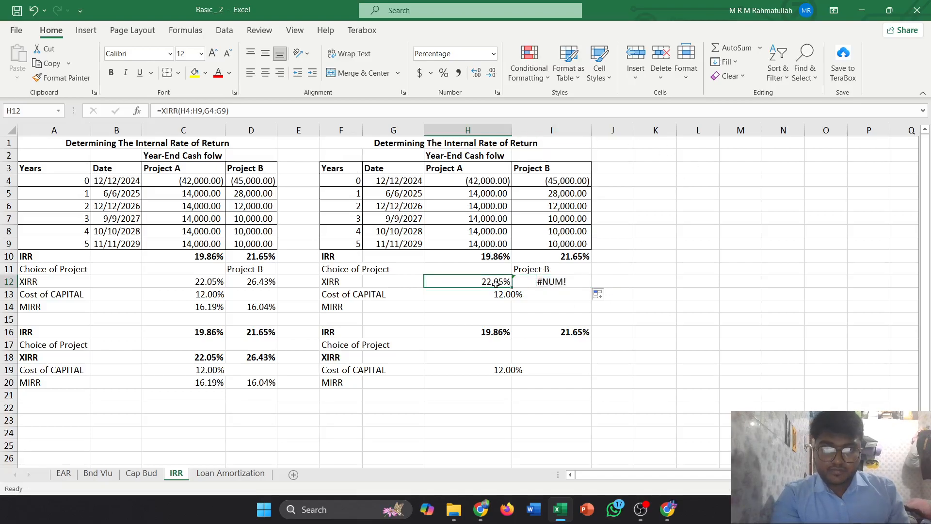
left_click(539, 282)
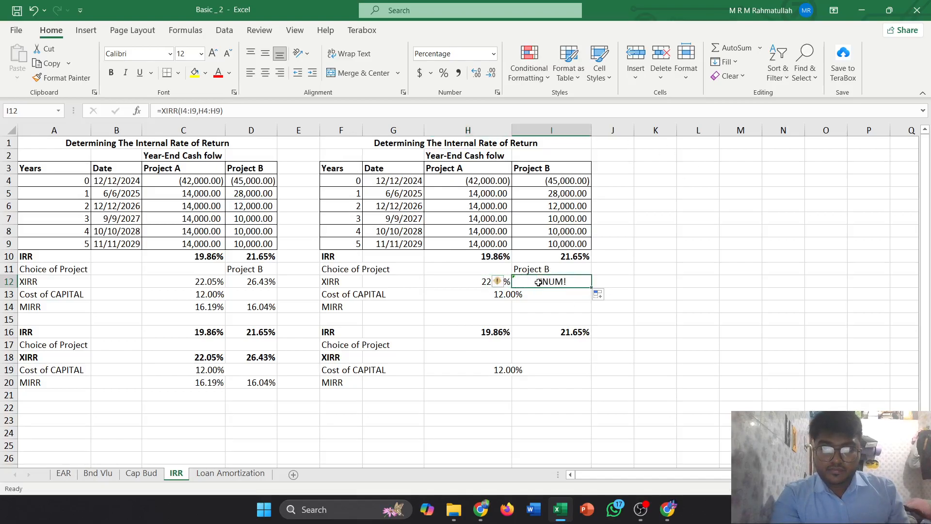
left_click(466, 285)
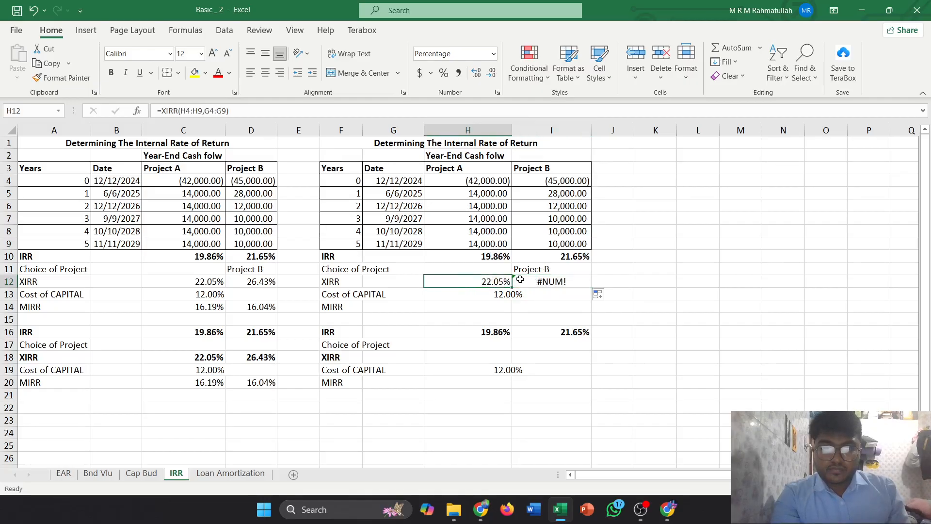
left_click(538, 284)
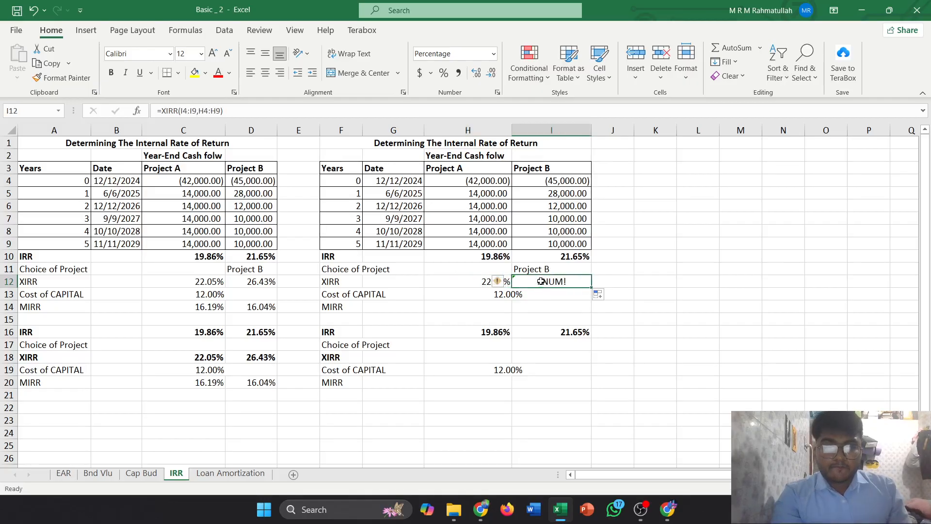
key("Delete")
left_click(697, 294)
Calculate Project B's date-based return in I12 with =XIRR(I4:I9,G4:G9).
left_click(564, 283)
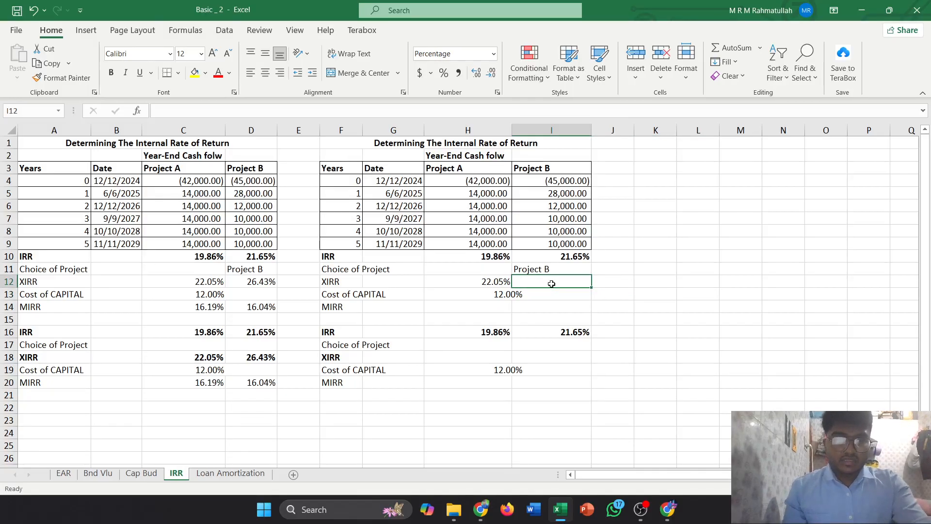
type("=xi")
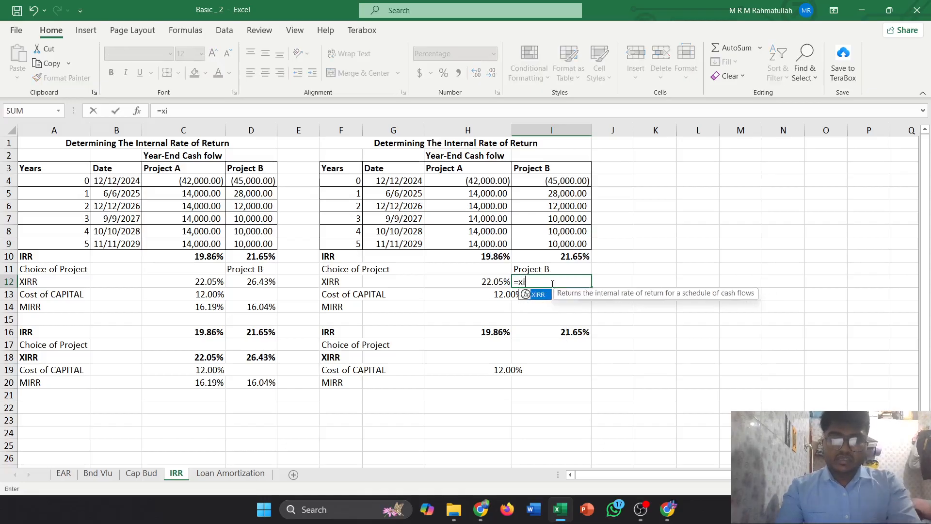
type("rr")
key("Tab")
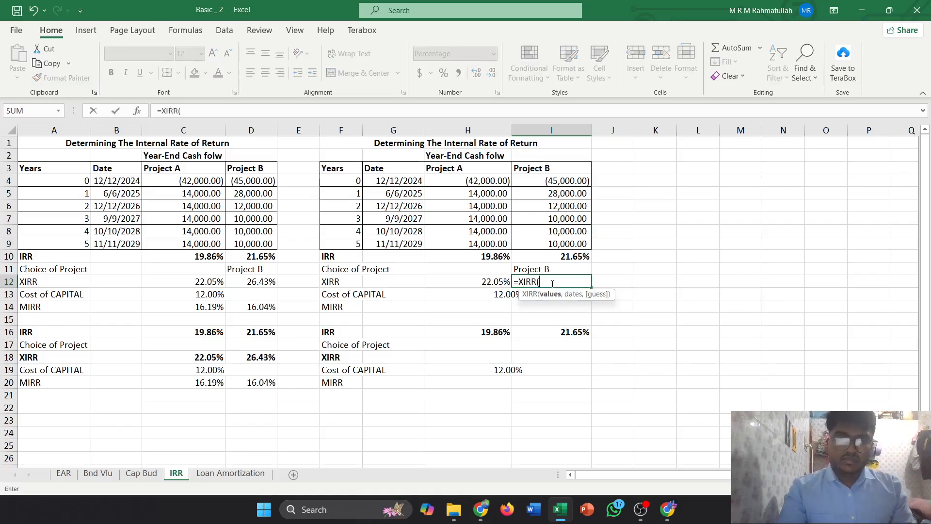
left_click(543, 184)
left_click_drag(544, 187, 557, 238)
type(",")
left_click_drag(400, 184, 400, 242)
type(")")
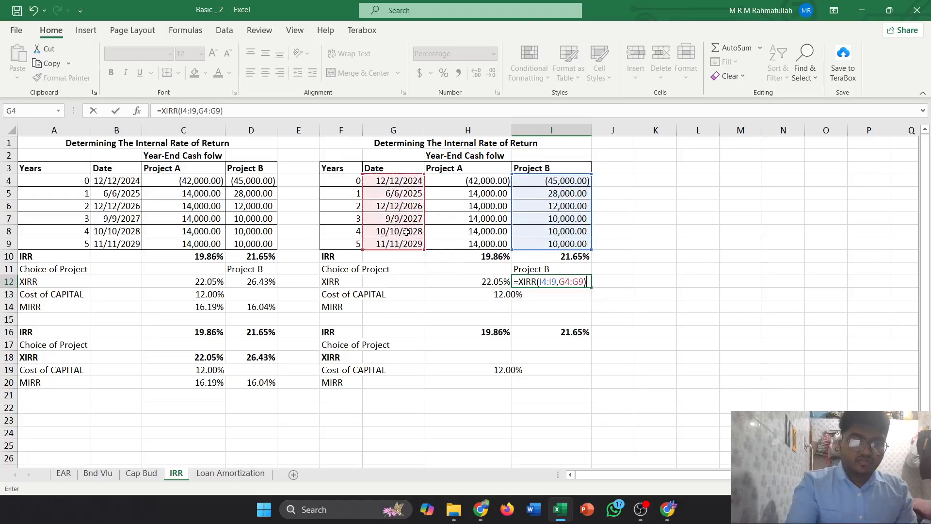
key("Return")
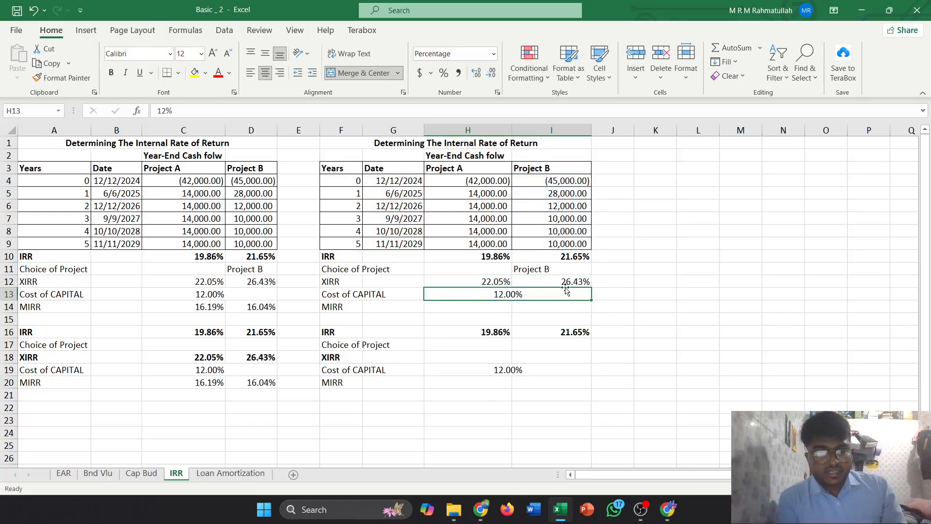
left_click(640, 509)
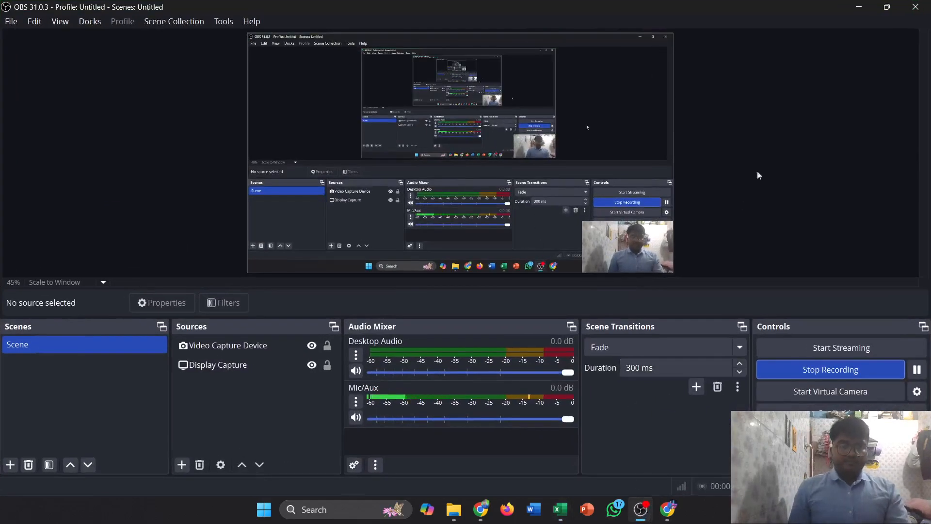
left_click(858, 9)
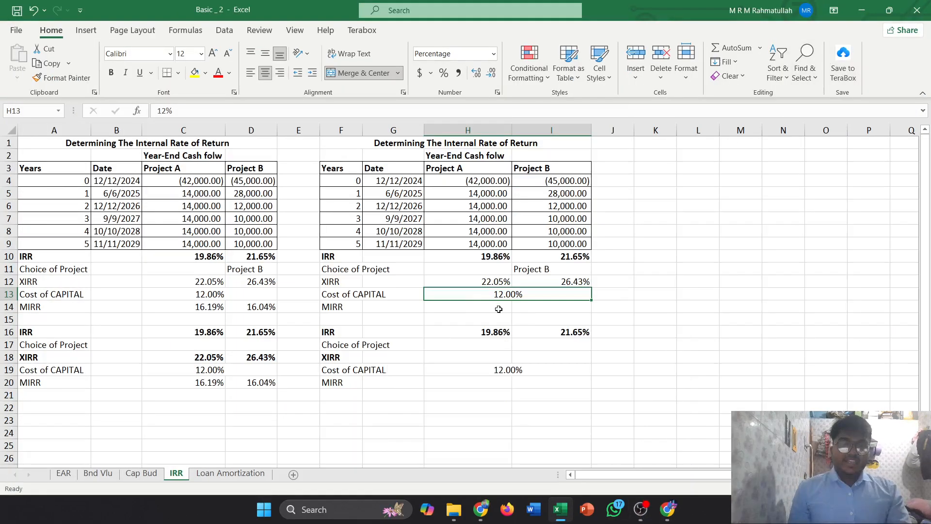
left_click(488, 282)
left_click(482, 258)
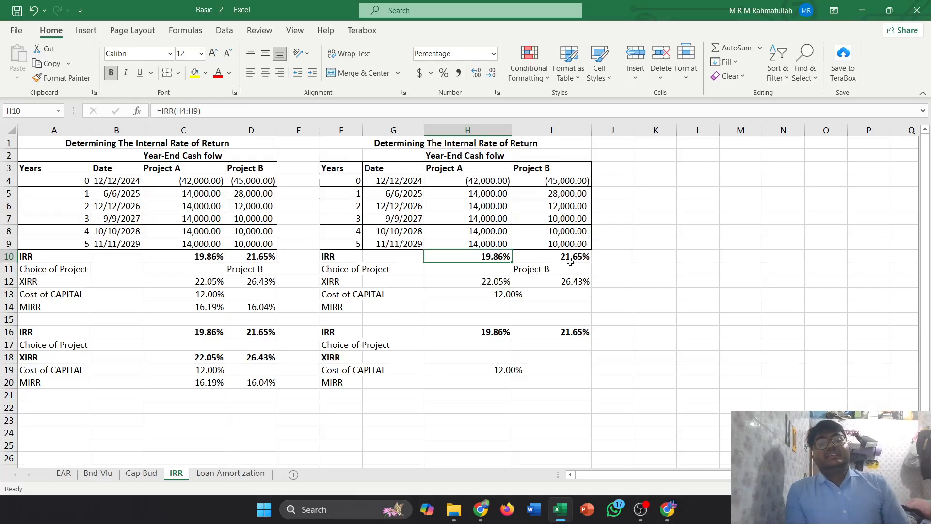
left_click(472, 310)
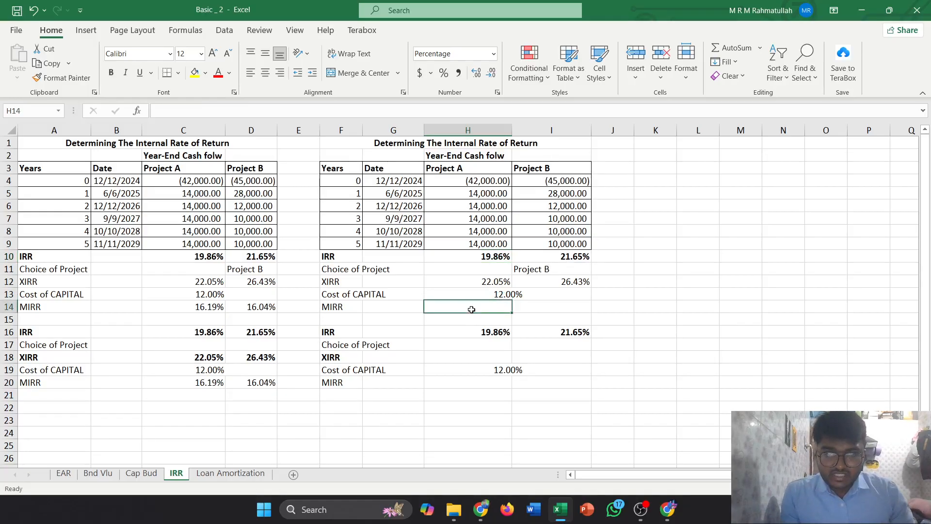
left_click(332, 306)
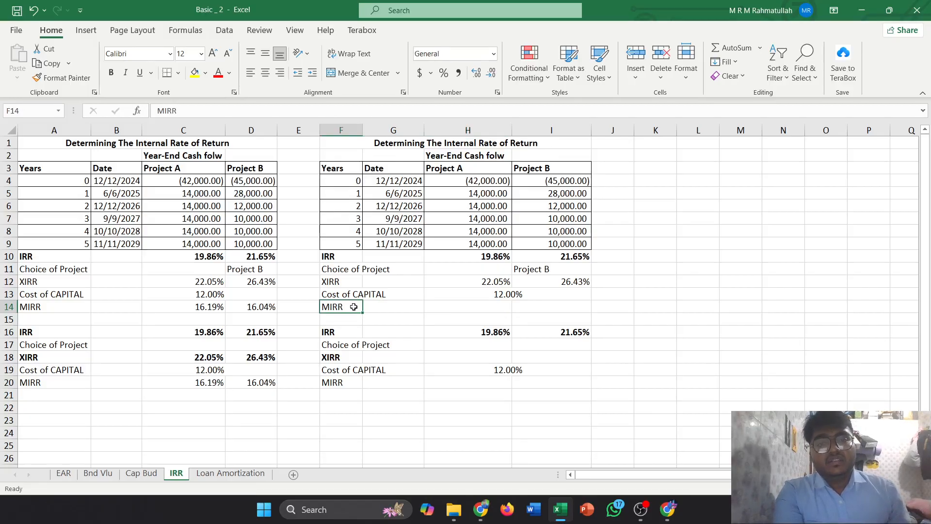
left_click(642, 509)
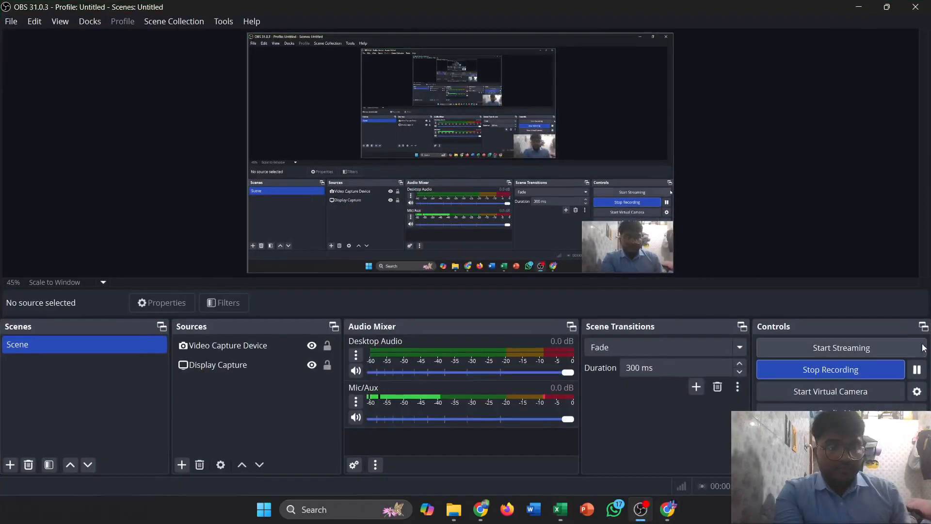
left_click(862, 7)
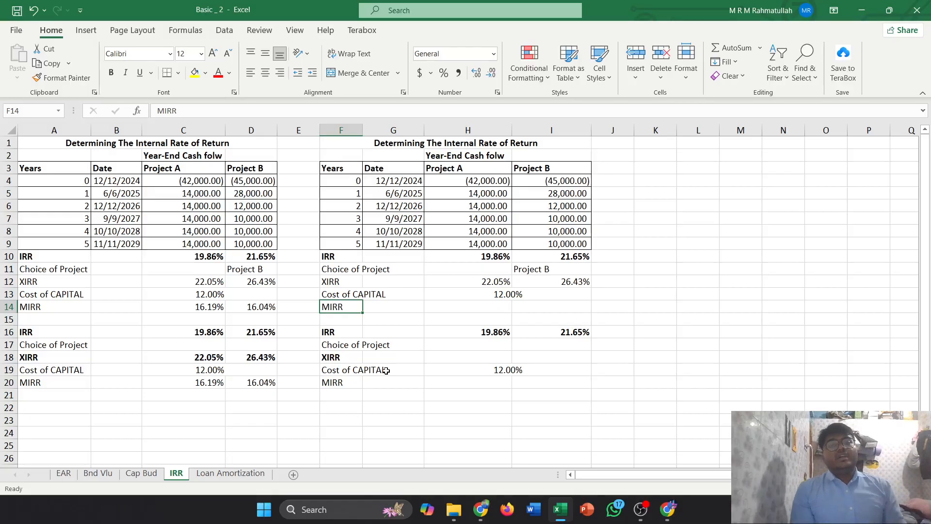
Calculate Project A's modified internal rate of return in H14 with =MIRR(H4:H9,H13,H13).
left_click(488, 310)
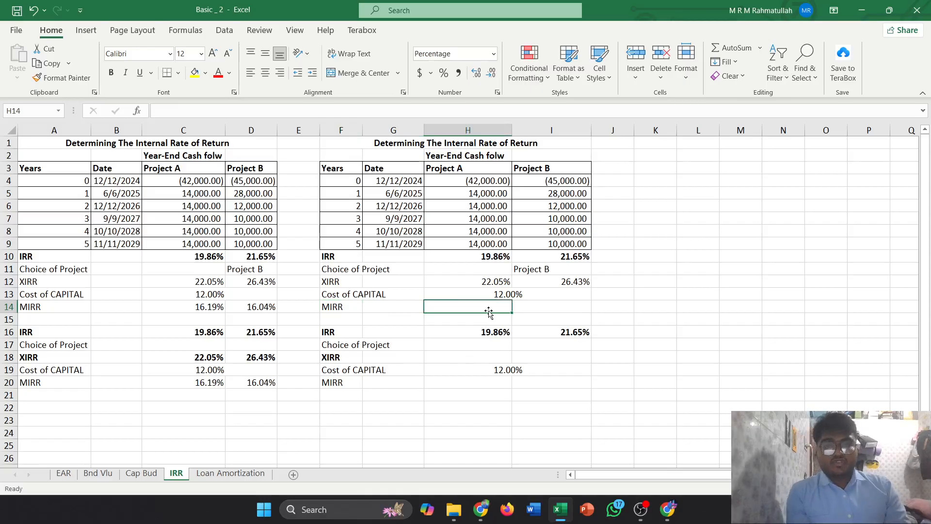
type("=")
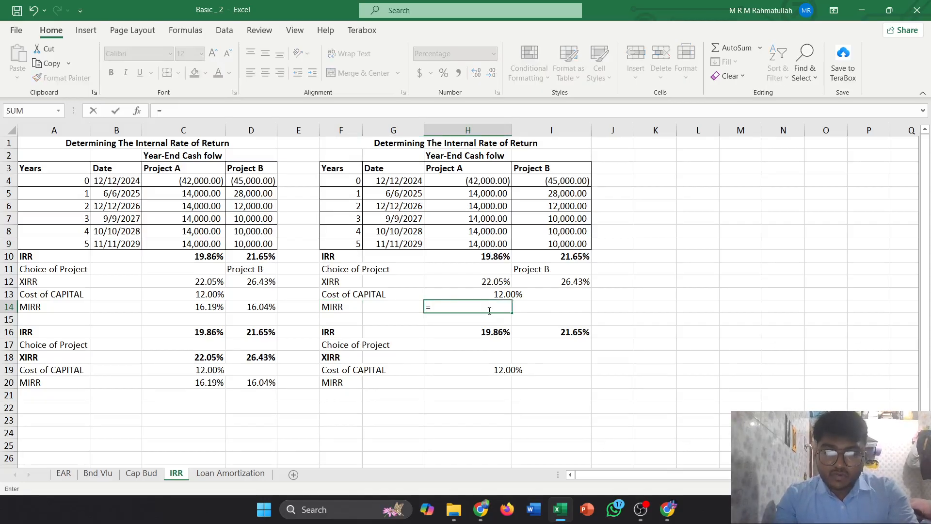
type("mir")
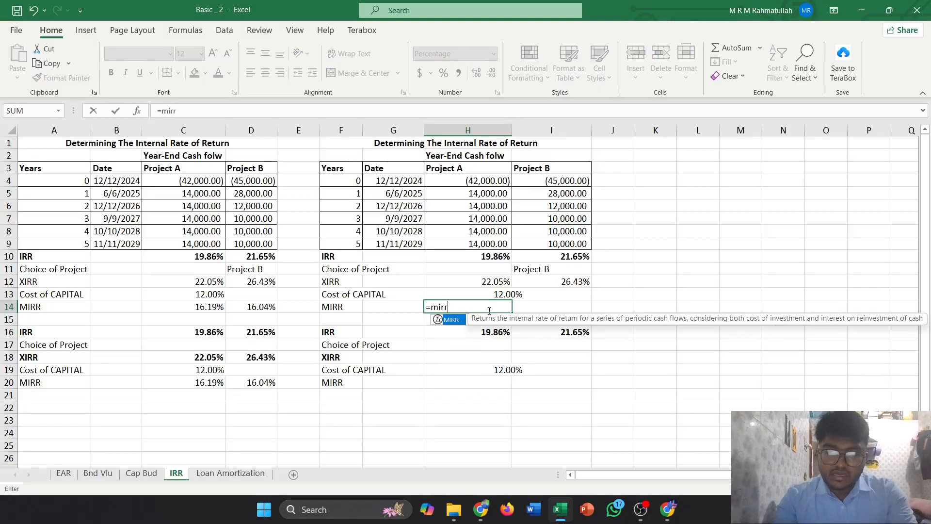
type("r")
key("Tab")
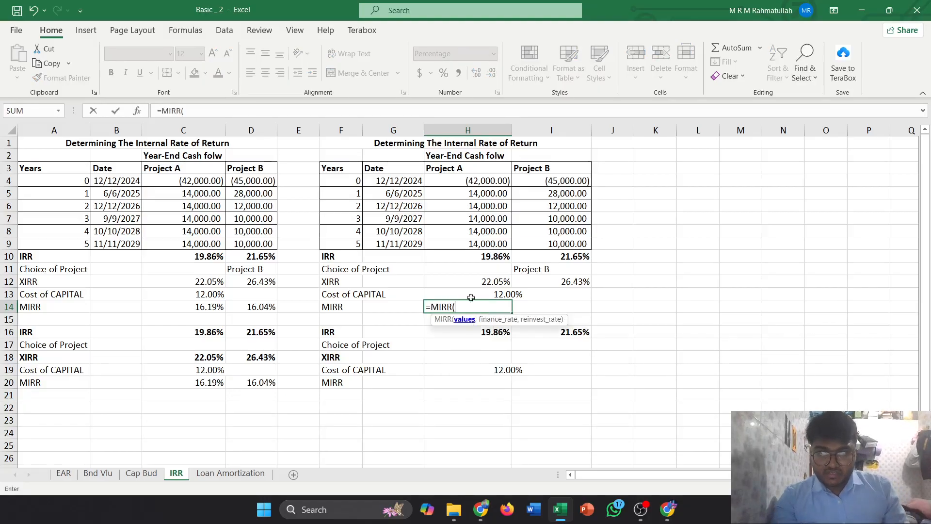
left_click_drag(485, 181, 486, 242)
type(",")
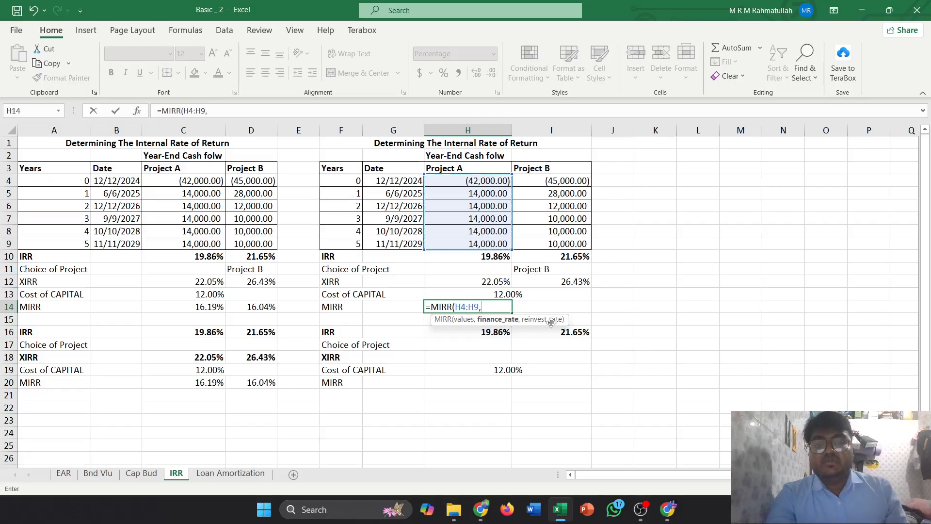
left_click(523, 296)
type(",,")
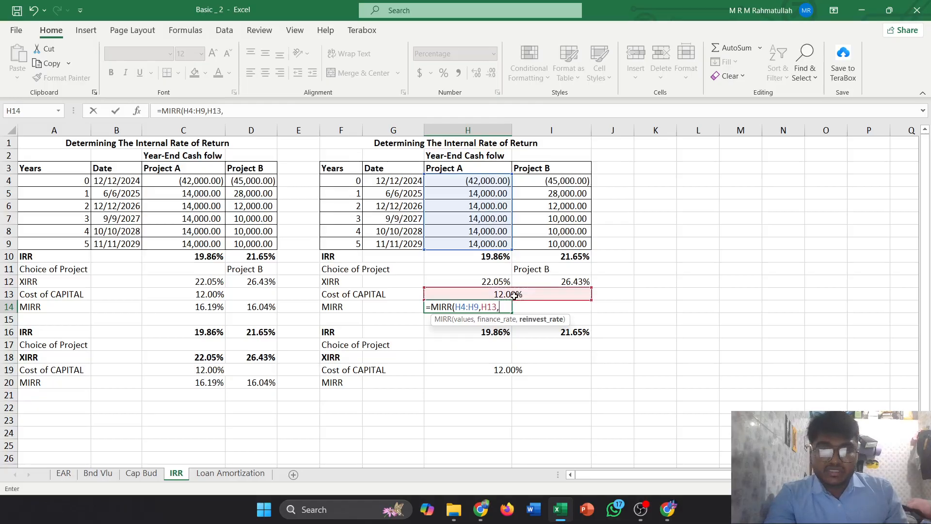
key("BackSpace")
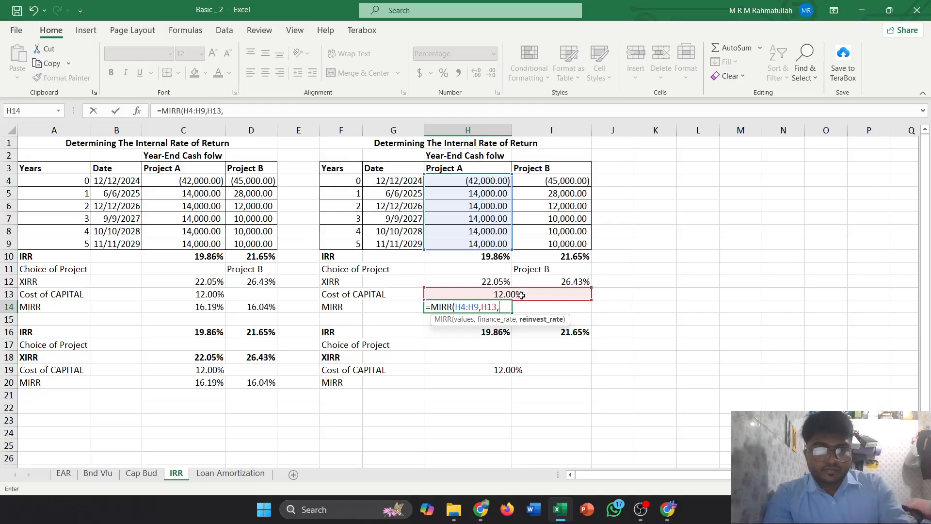
left_click(513, 291)
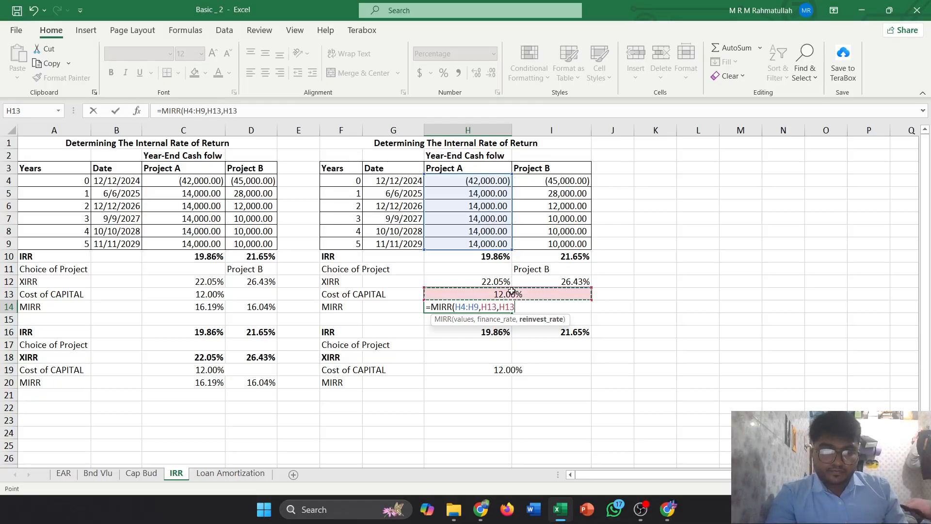
type(")")
key("Return")
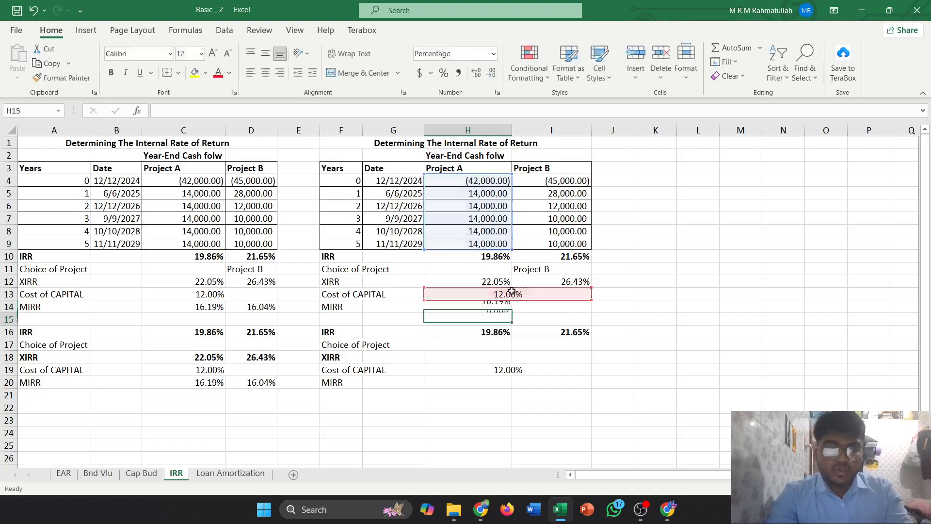
left_click(500, 307)
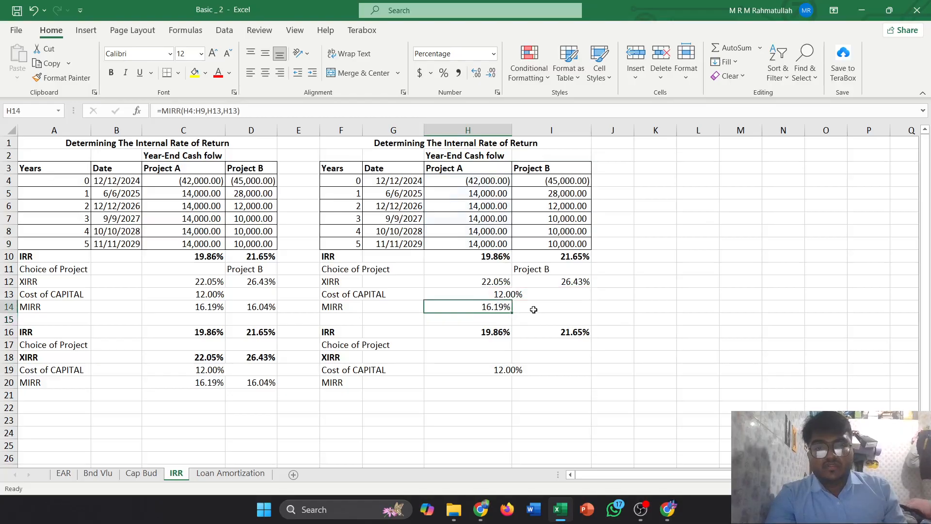
Try to fill Project A's MIRR formula from H14 across to I14, and undo the fill.
left_click(533, 309)
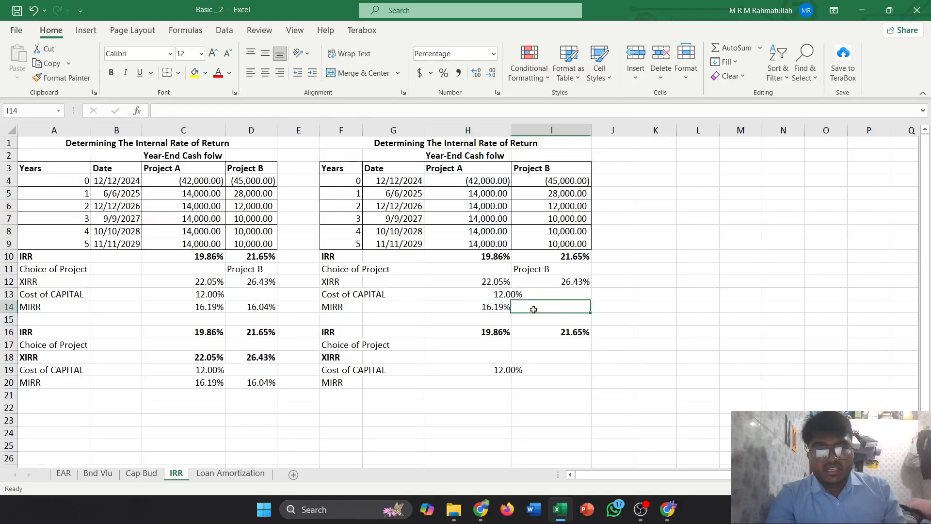
left_click(497, 308)
left_click_drag(511, 313, 575, 310)
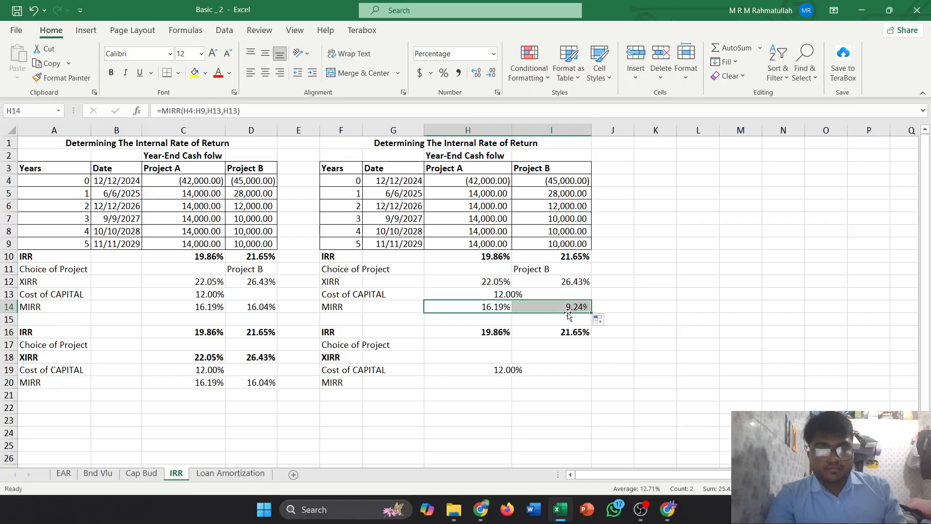
key("ctrl+z")
Calculate Project B's modified internal rate of return in I14 with =MIRR(I4:I9,H13,H13).
left_click(528, 308)
type("=")
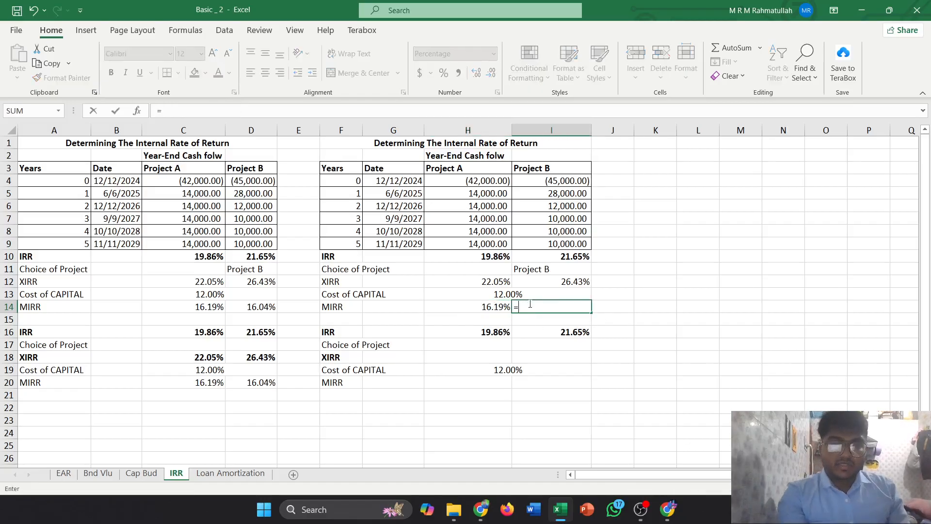
type("mirr")
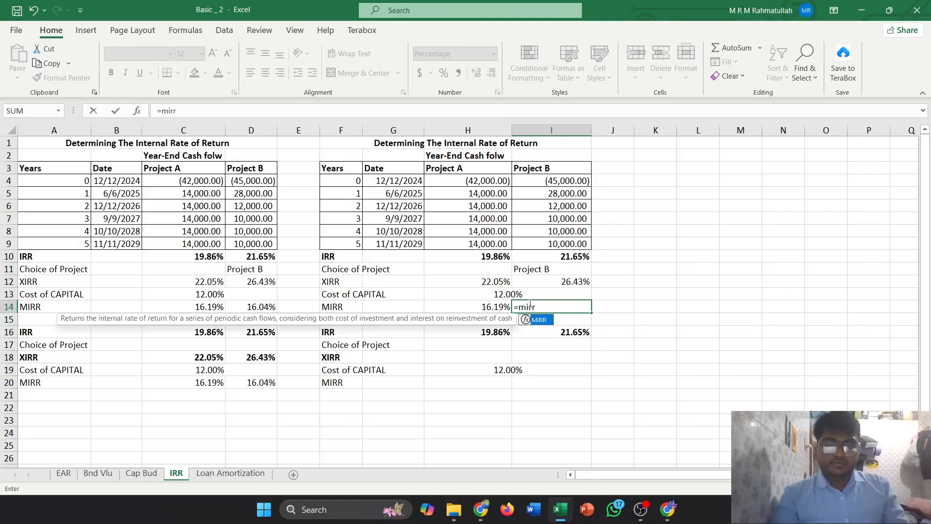
key("Tab")
left_click_drag(552, 180, 565, 246)
type(",")
left_click(529, 290)
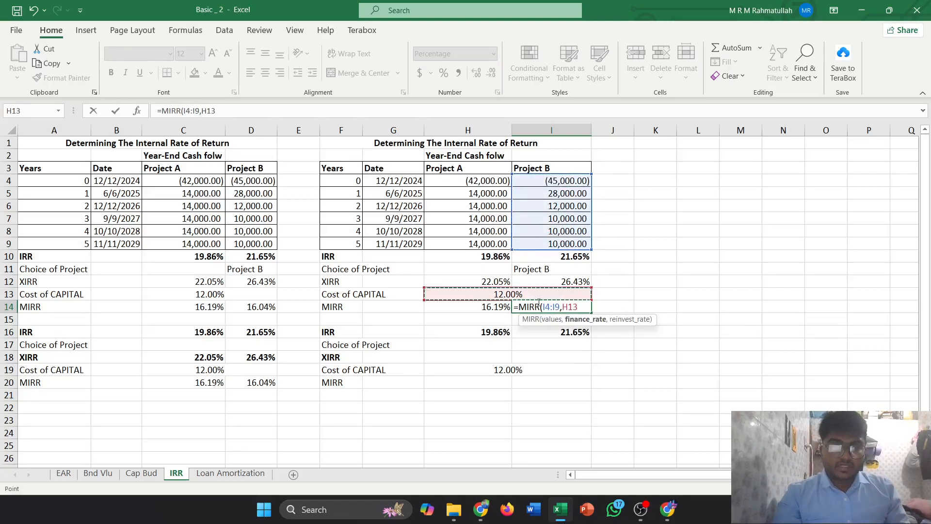
type(",")
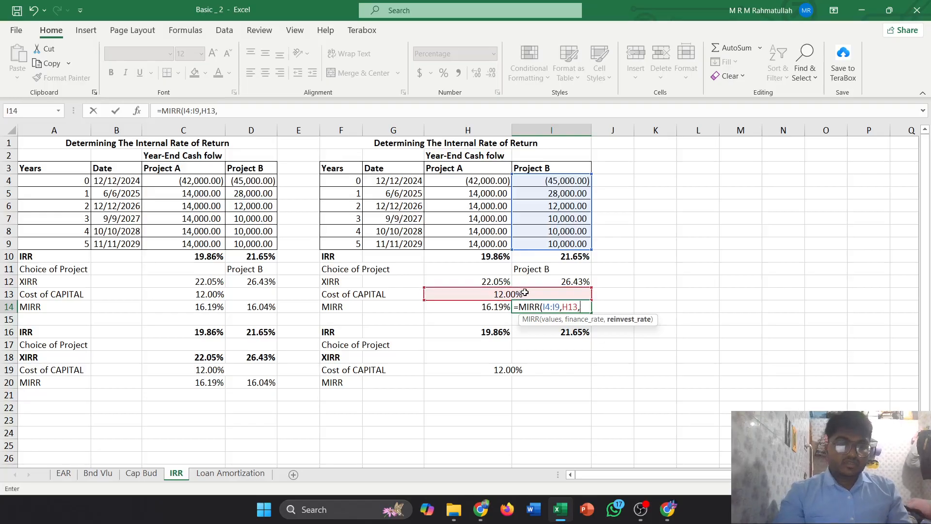
left_click(528, 295)
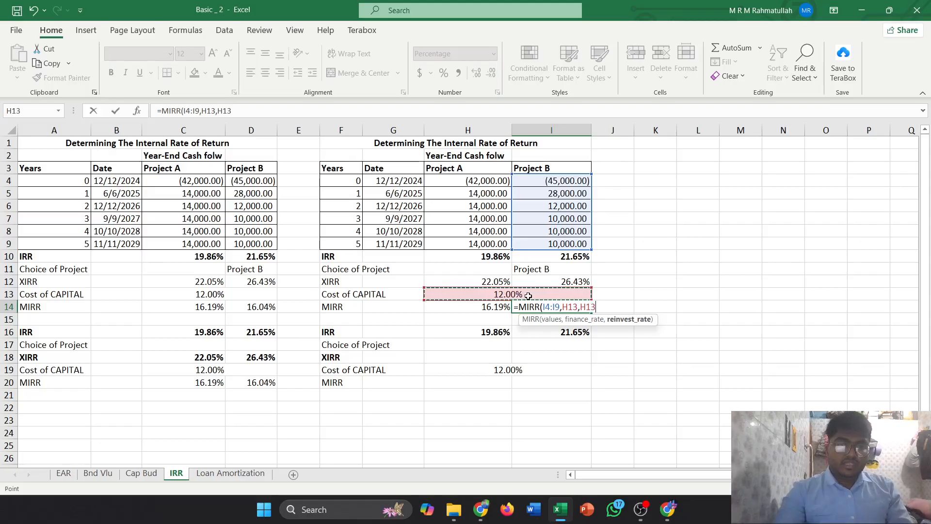
key("Return")
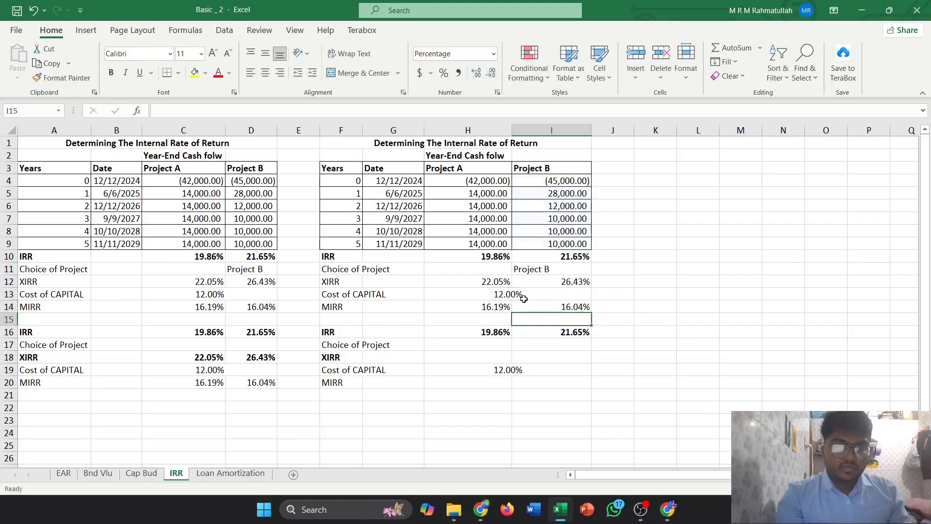
left_click(576, 309)
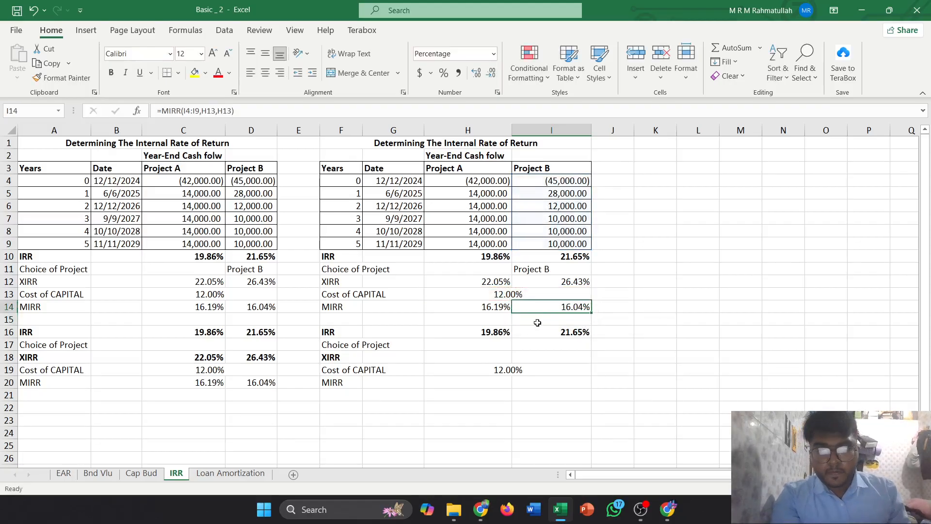
Examine the IRR formulas for both projects in H16 and I16 and the empty cells below them.
left_click(494, 335)
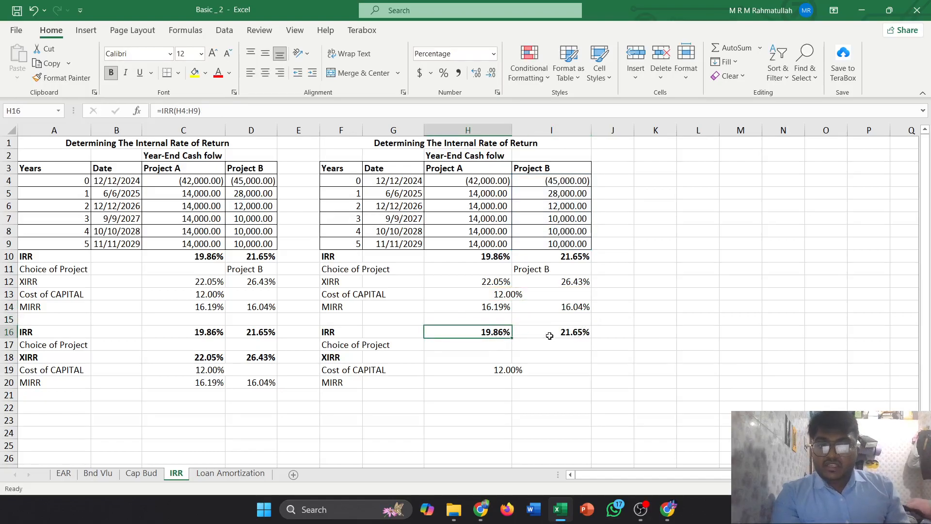
left_click(549, 335)
left_click(508, 336)
left_click(488, 357)
left_click(572, 334)
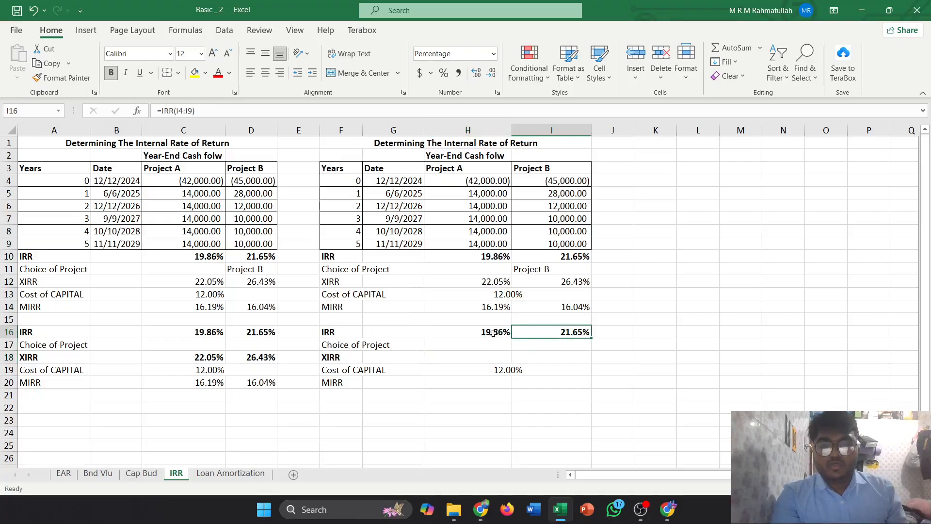
left_click(575, 346)
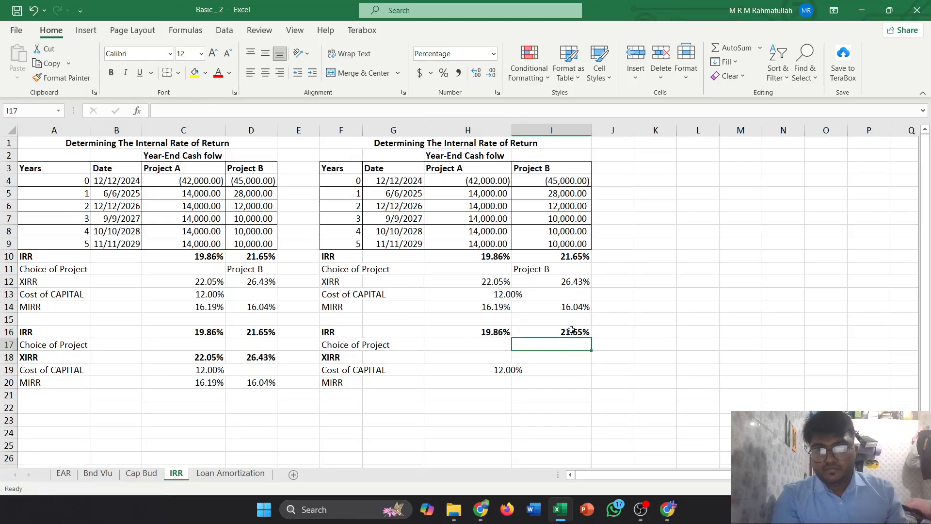
left_click(572, 332)
left_click(503, 361)
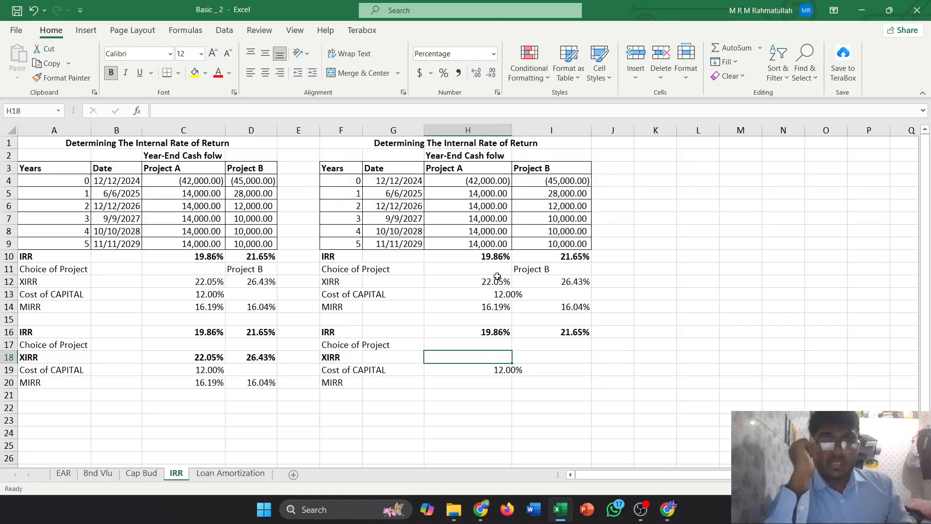
Try to copy Project A's IRR formula from H10 into H18, and undo the paste.
left_click(486, 257)
key("ctrl+c")
left_click(487, 356)
key("ctrl+v")
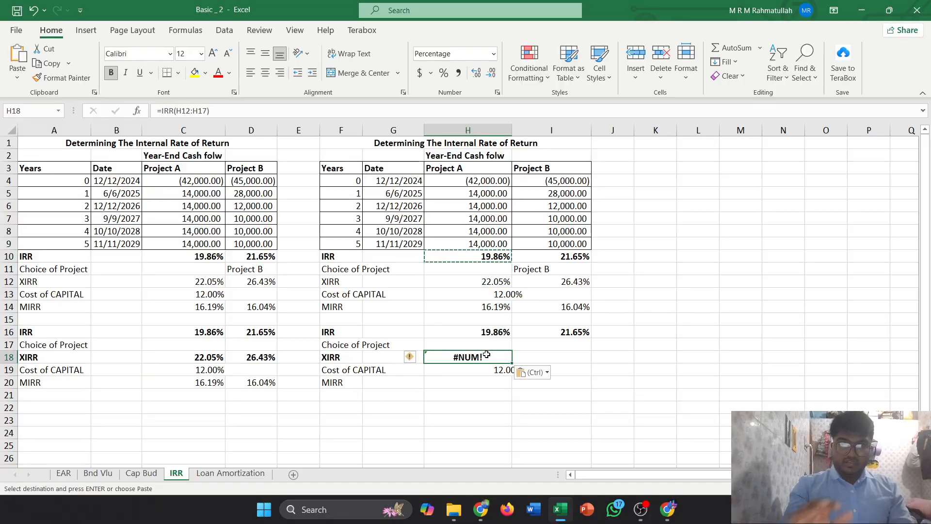
key("ctrl+z")
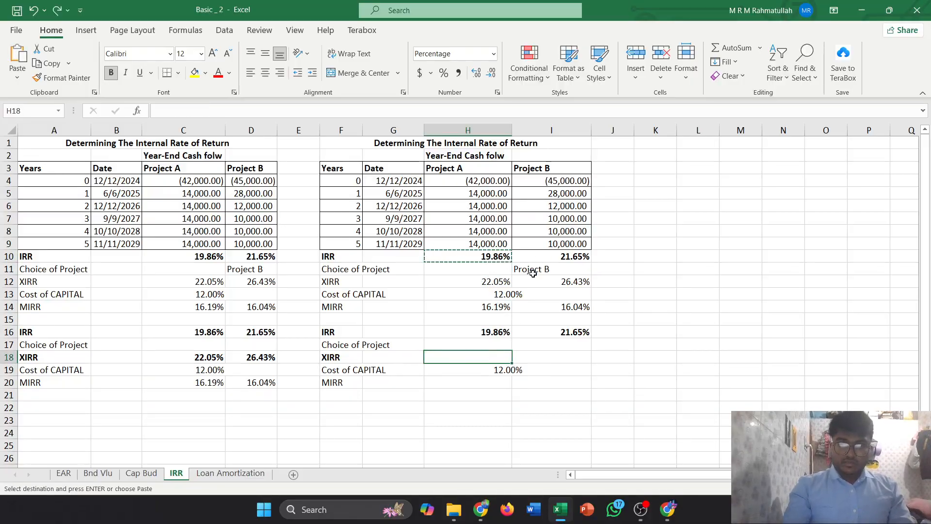
Try to copy Project A's XIRR formula from H12 into H18, and clear the pasted formula.
left_click(494, 260)
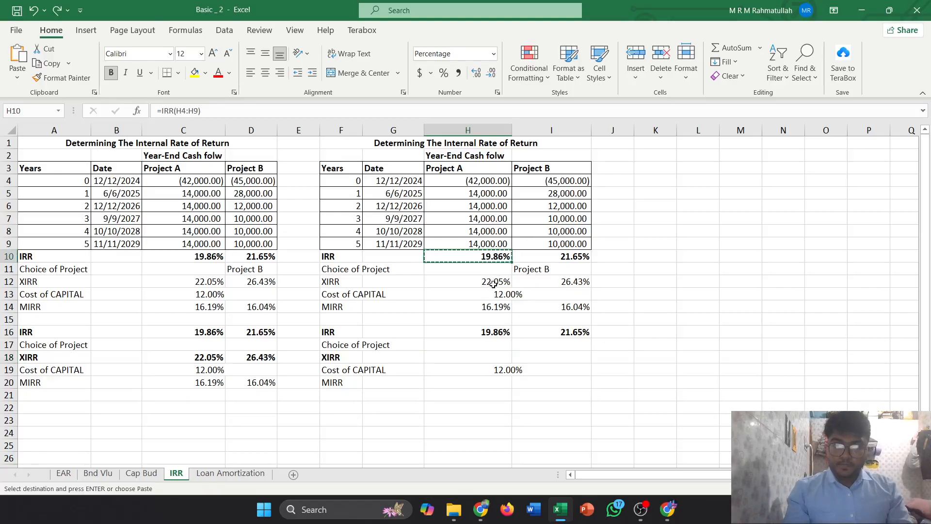
left_click(470, 284)
key("ctrl+c")
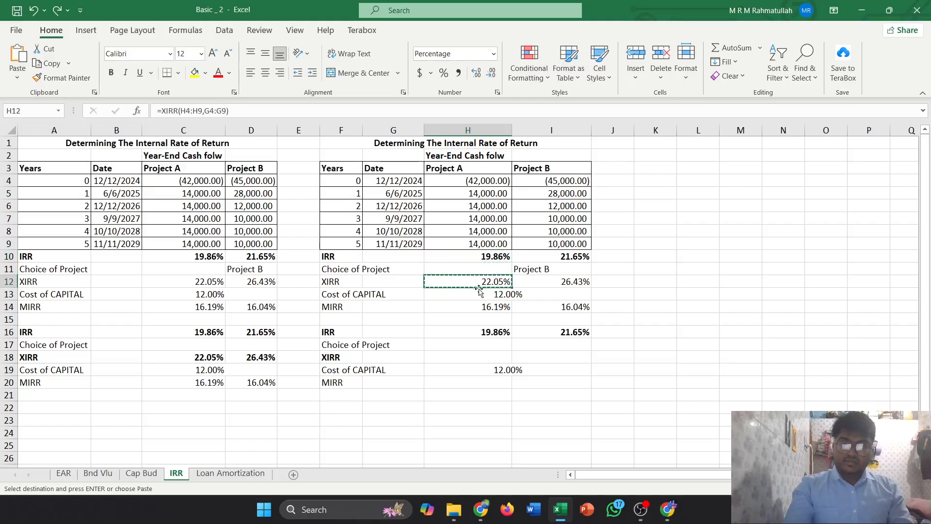
left_click(484, 357)
key("ctrl+v")
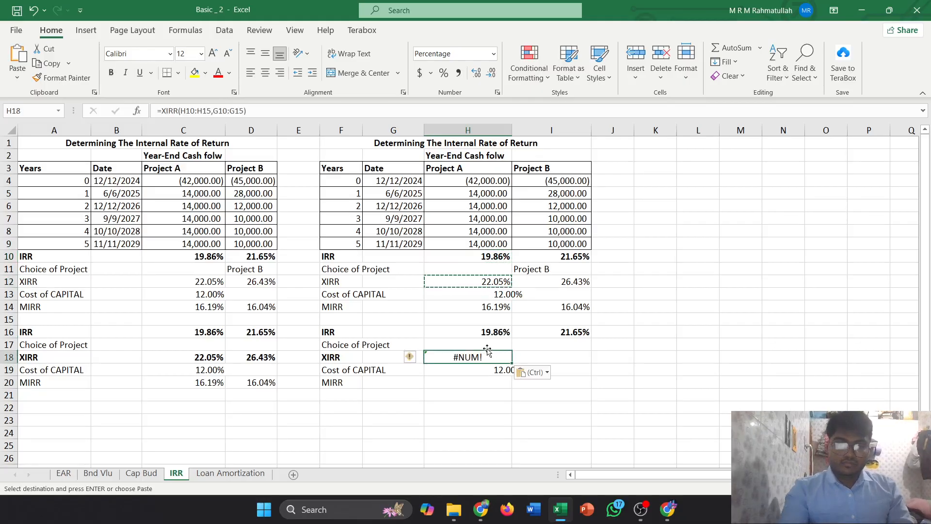
key("Delete")
left_click(689, 408)
Calculate Project A's date-based return in the second comparison block, cell H18, with =XIRR(H4:H9,G4:G9).
left_click(509, 356)
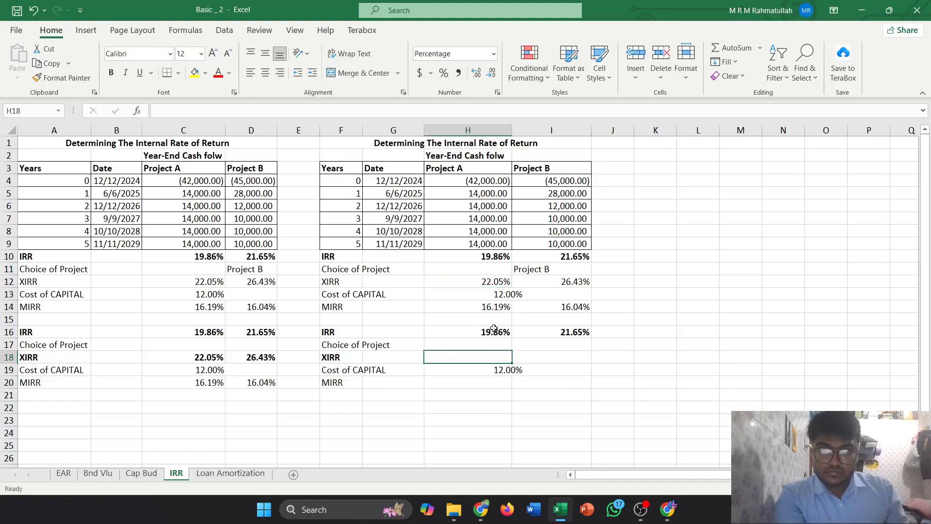
left_click(490, 282)
left_click(498, 357)
type("=")
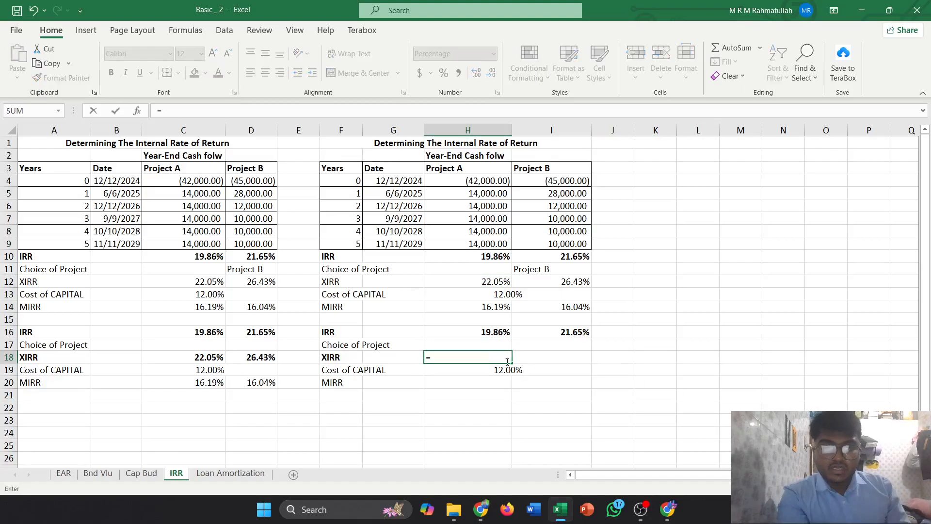
type("xi")
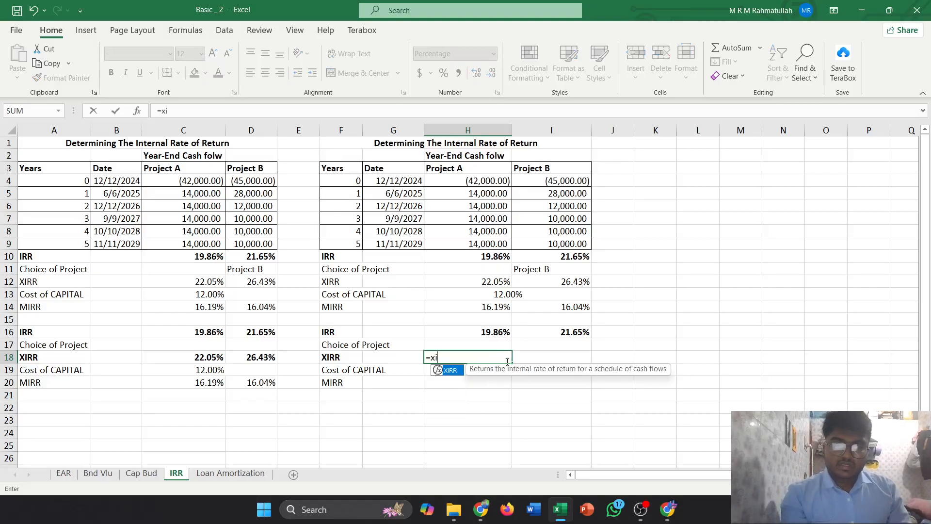
key("Tab")
left_click_drag(480, 180, 484, 244)
type(",")
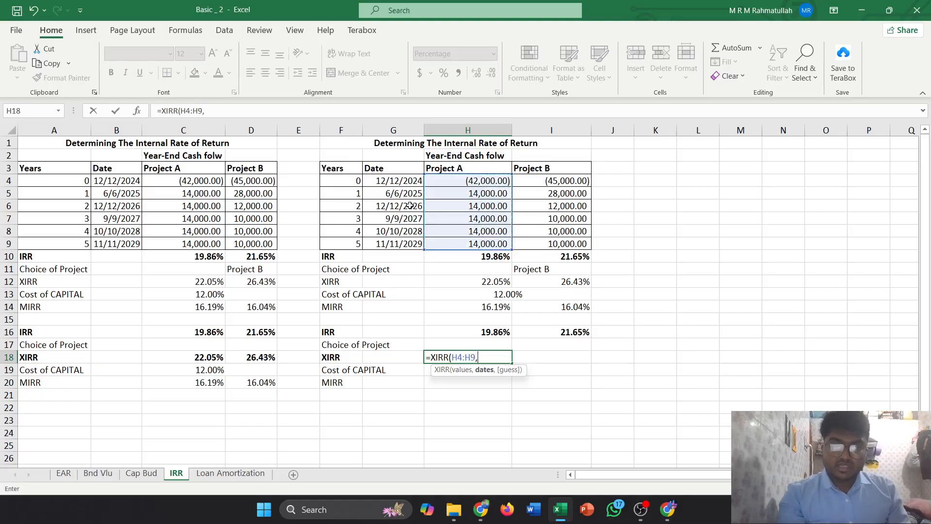
left_click_drag(391, 181, 396, 242)
key("Return")
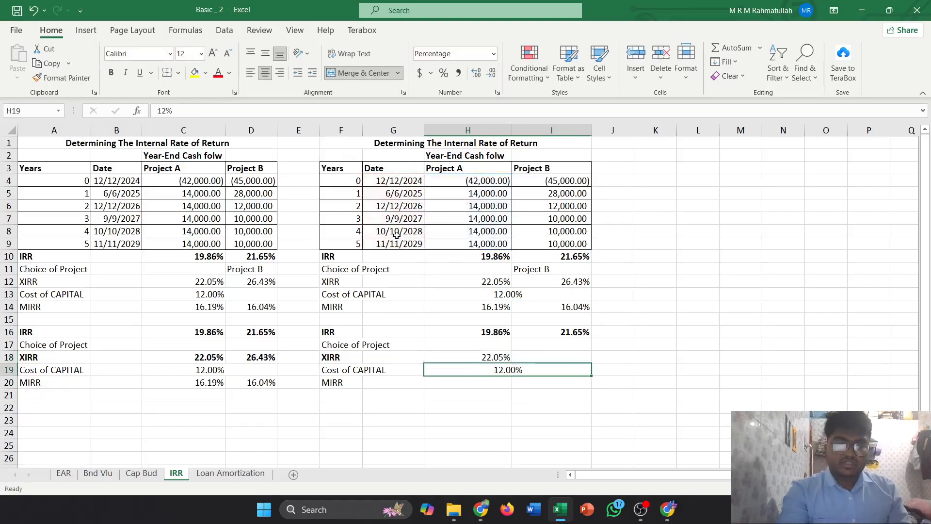
Fill Project A's XIRR formula from H18 across to I18.
left_click(495, 354)
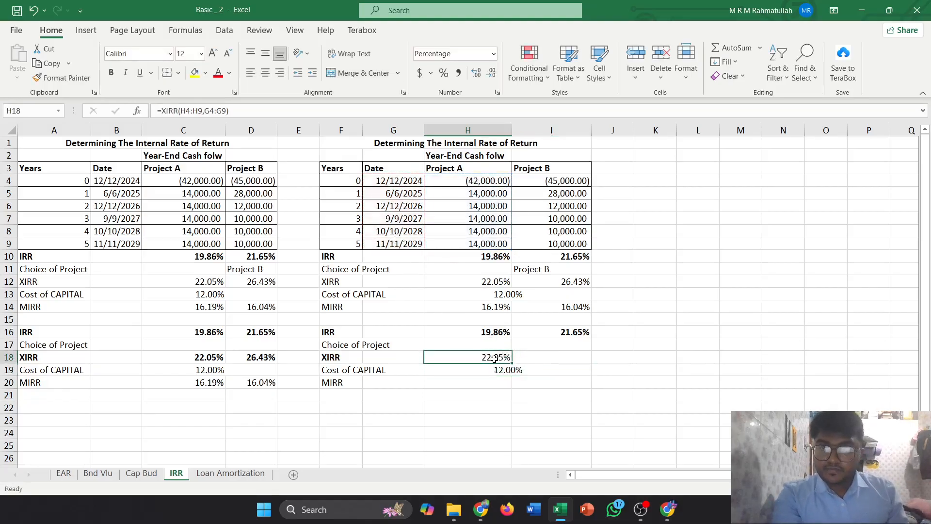
left_click_drag(513, 361, 570, 362)
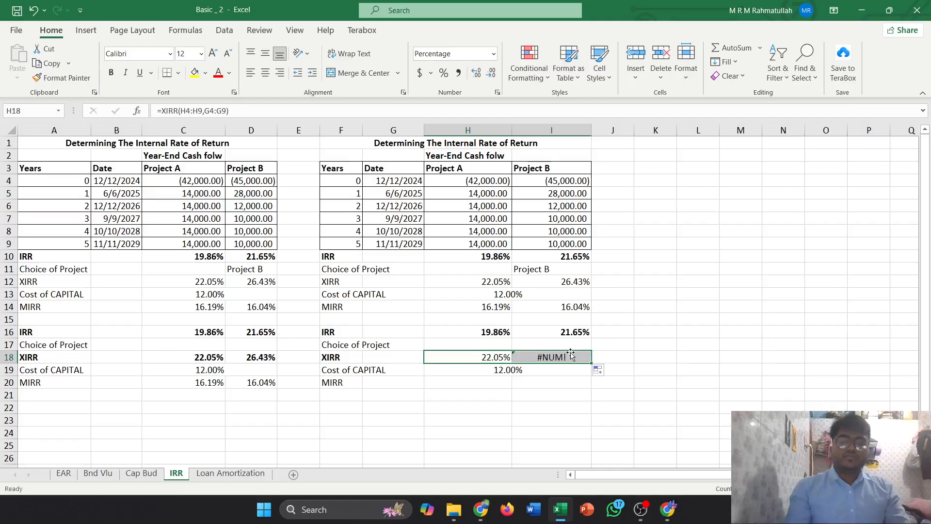
Undo the XIRR fill into I18 and make the date range in H18 absolute, giving =XIRR(H4:H9,$G$4:$G$9).
key("ctrl+z")
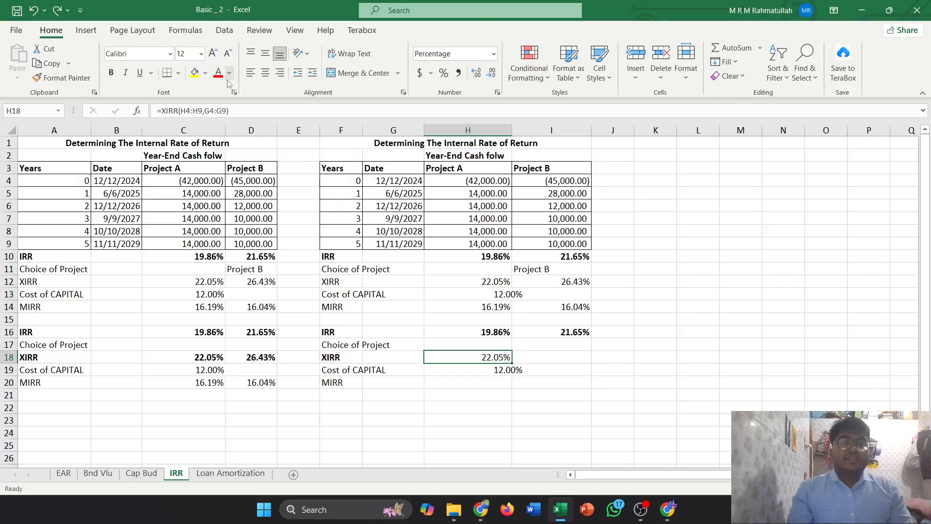
left_click(207, 110)
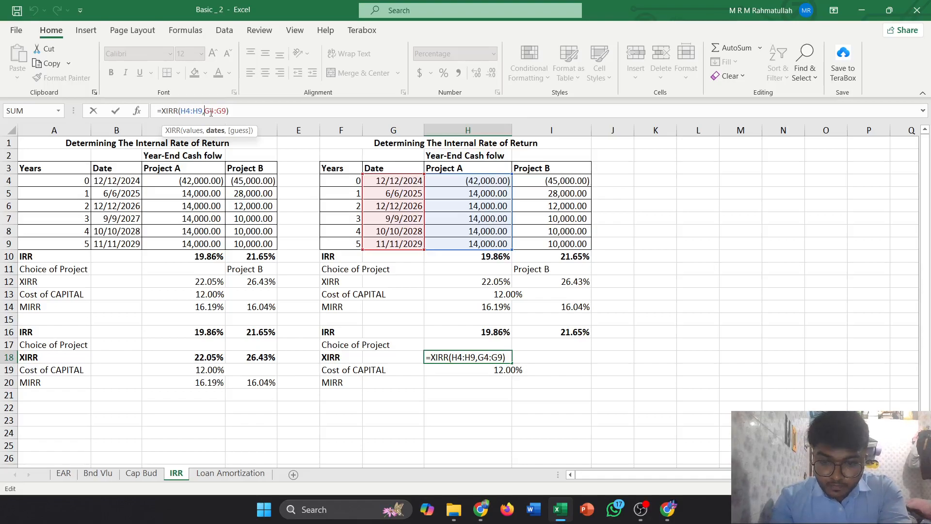
type("$")
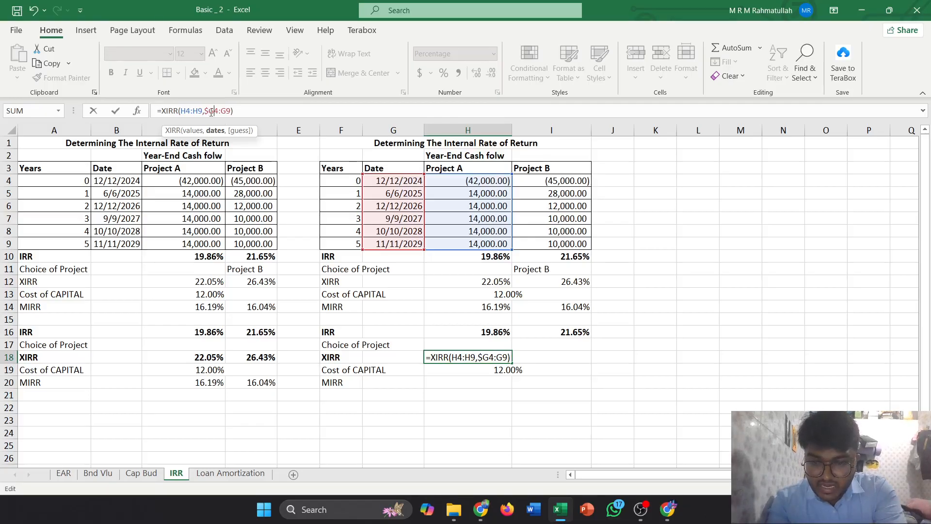
key("Right")
type("$")
key("Right")
key("Right")
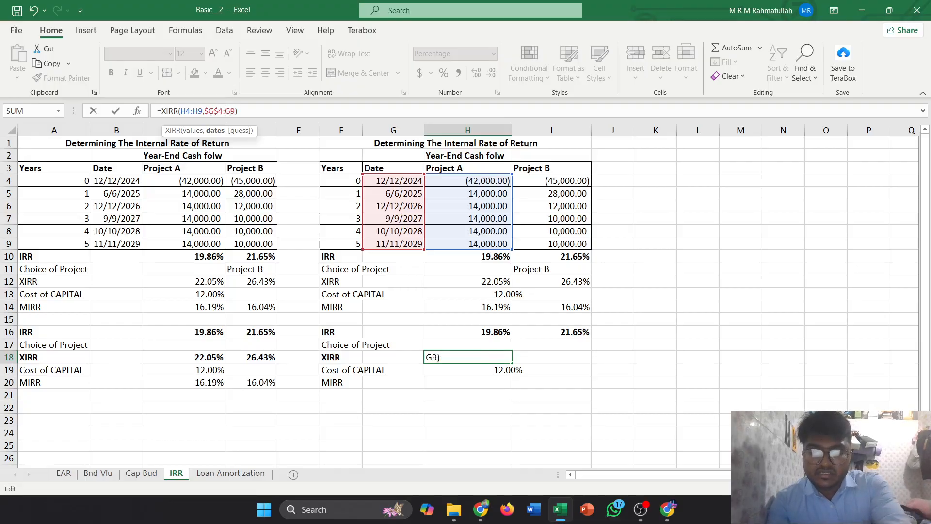
type("$")
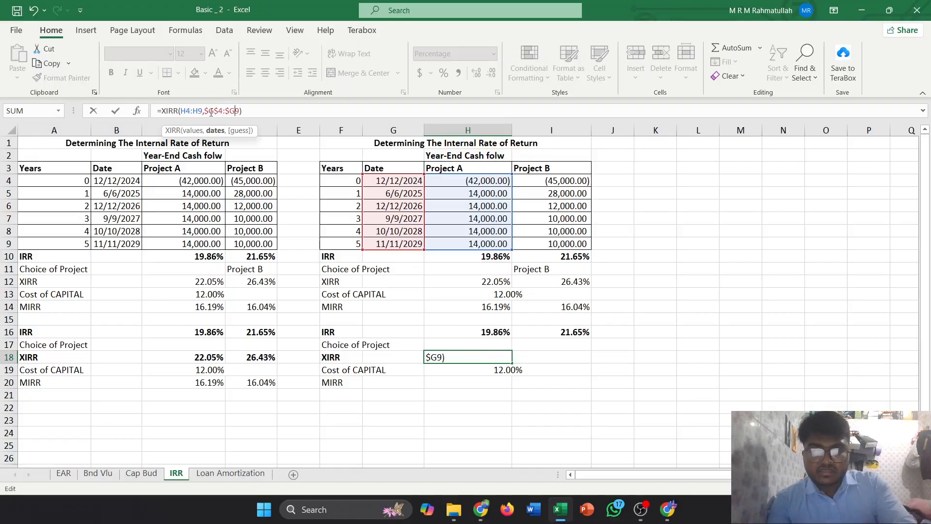
key("Right")
type("$")
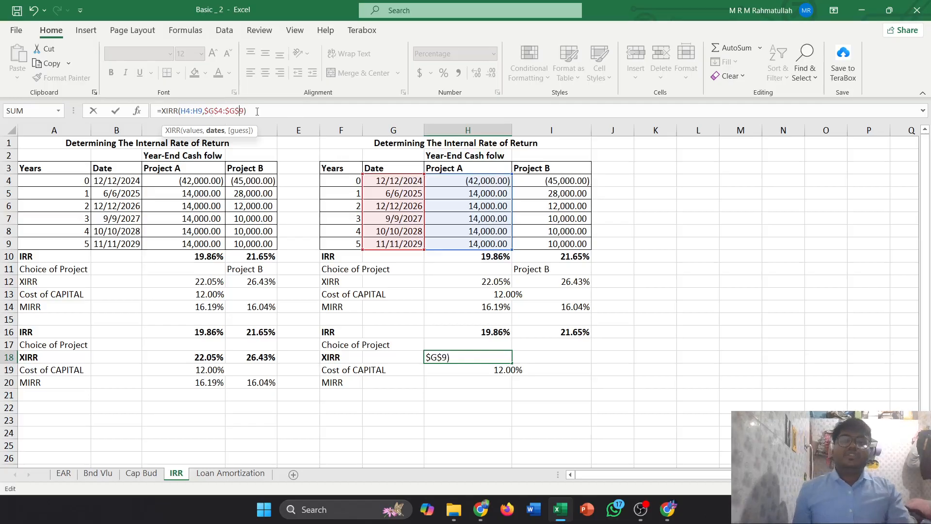
key("Right")
key("Right")
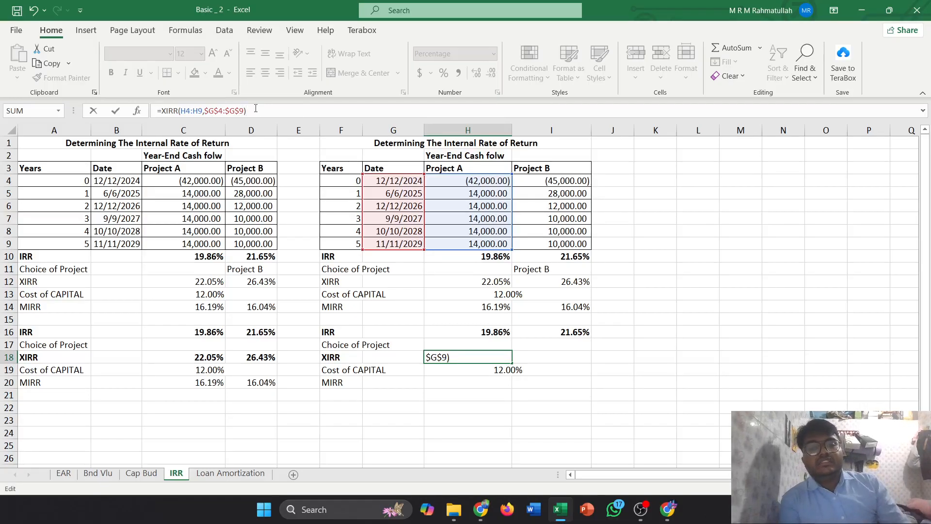
key("Return")
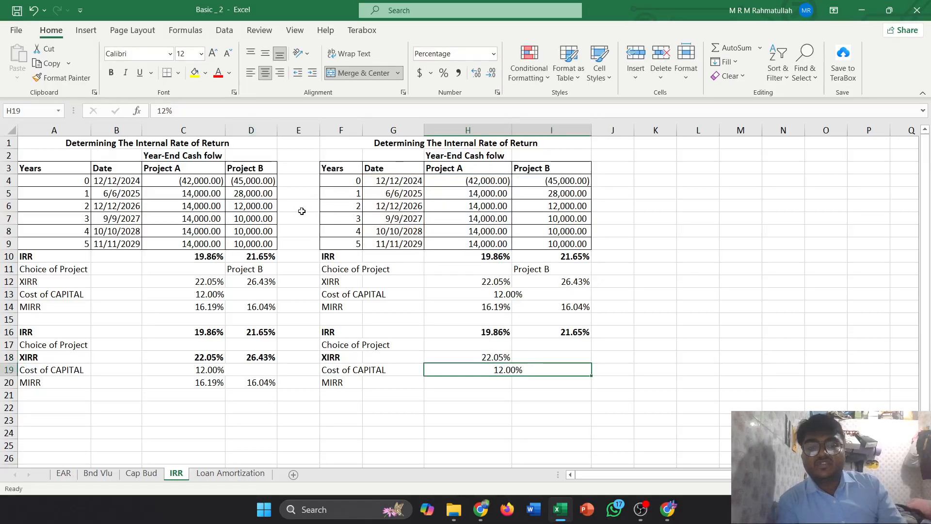
Fill the XIRR formula with the locked date range from H18 across to Project B's cell I18.
left_click(485, 359)
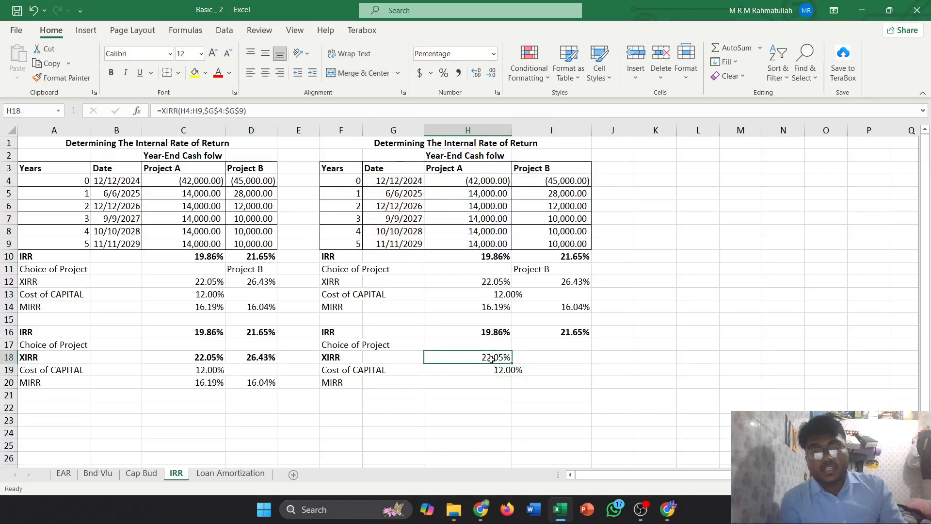
left_click_drag(514, 362, 573, 363)
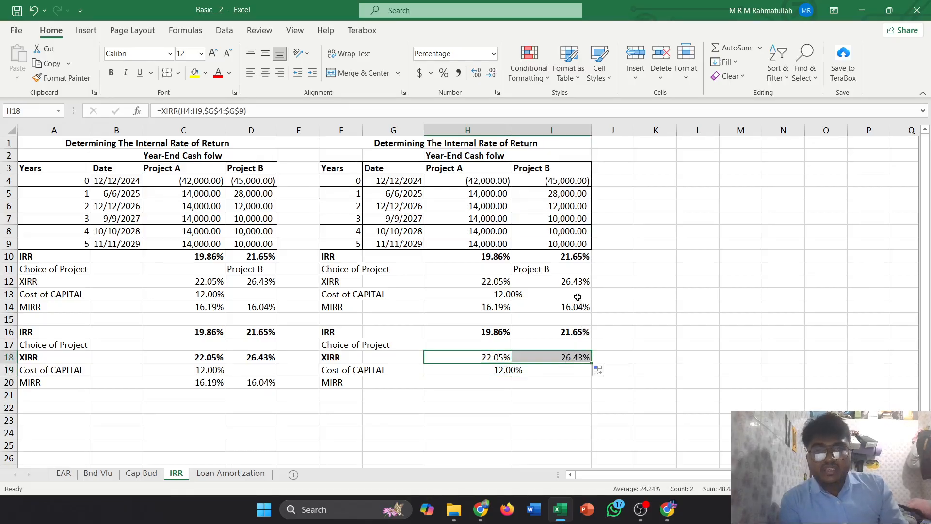
left_click(581, 357)
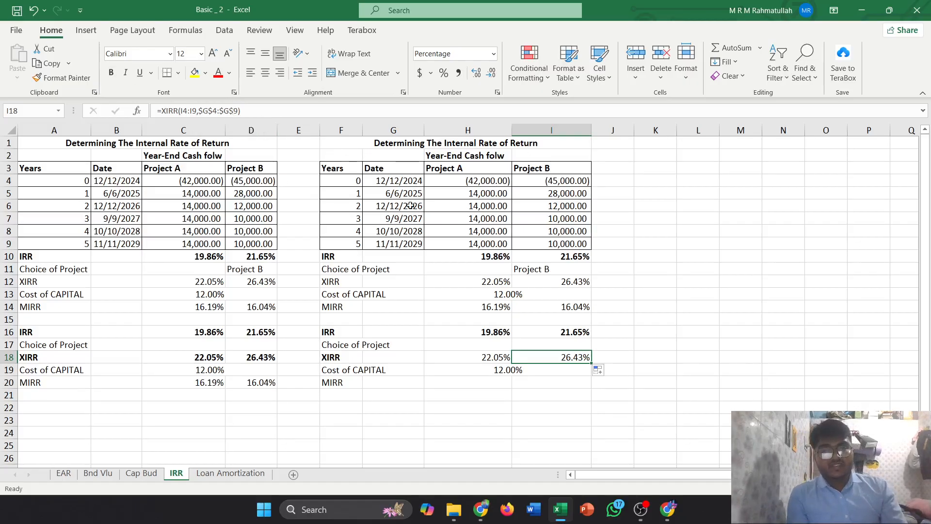
Begin a MIRR formula for Project A in cell H20 of the second comparison block.
left_click(484, 385)
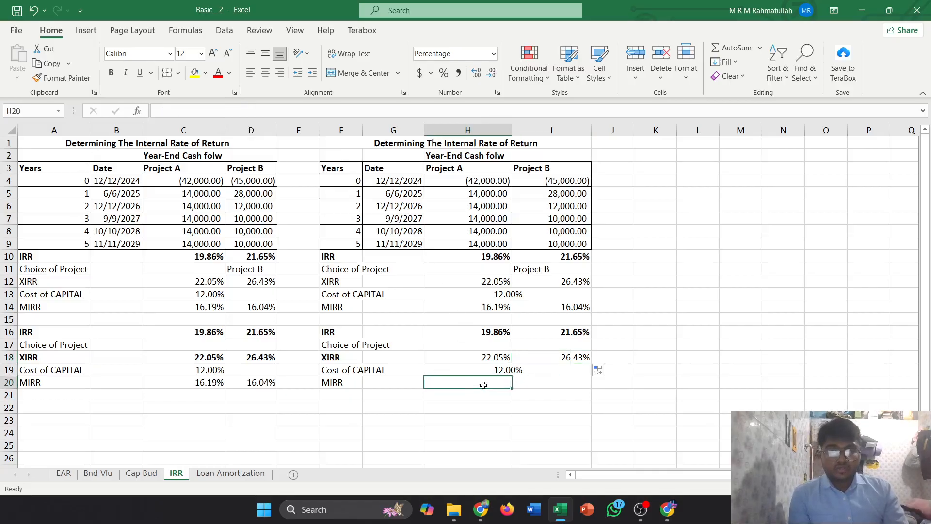
type("=")
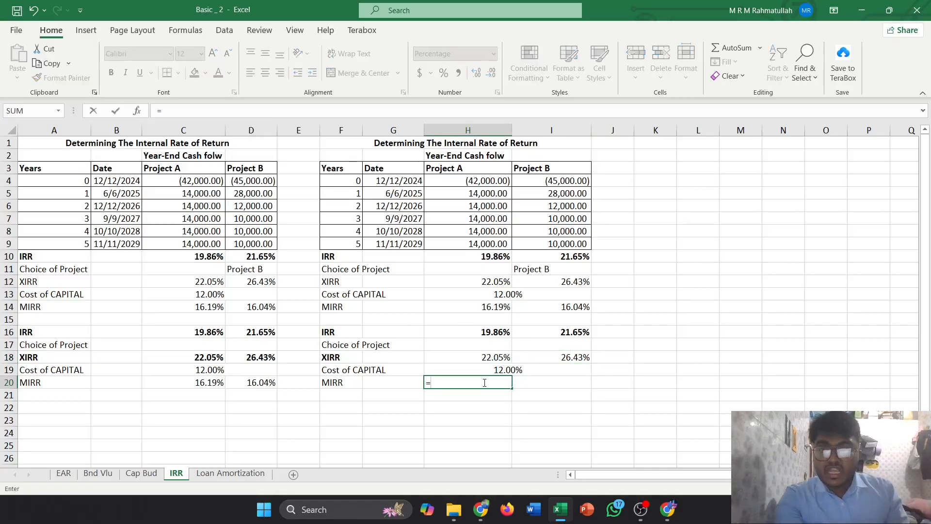
type("mirr")
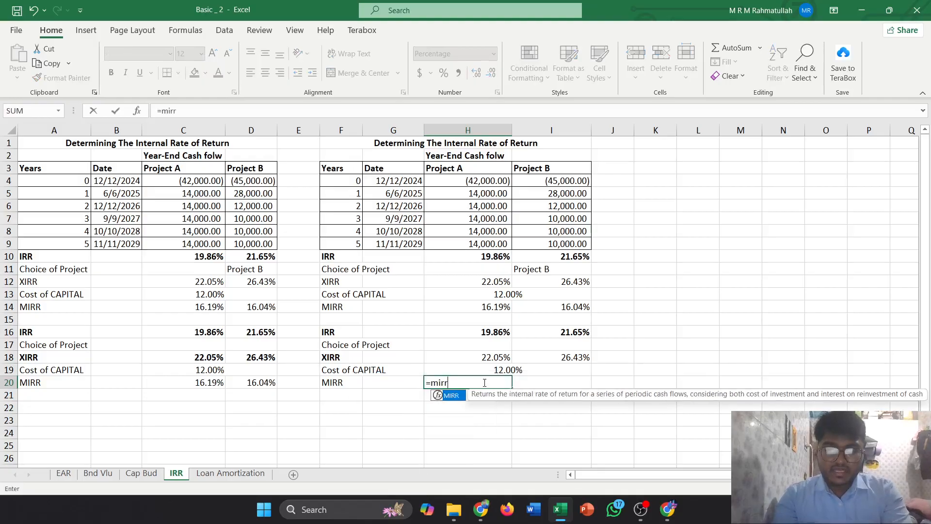
Calculate Project A's MIRR in H20 from cash flows H4:H9, using H13 for both the finance rate and the reinvestment rate.
key("Tab")
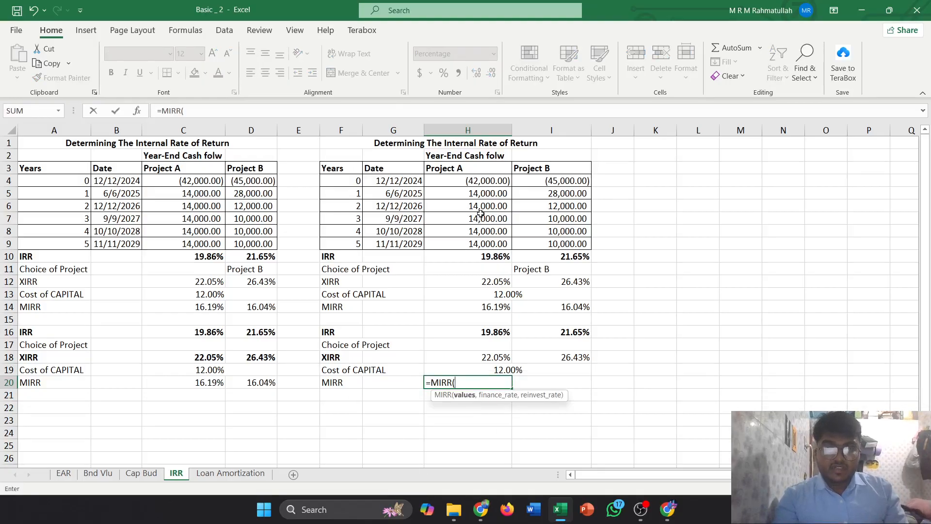
left_click_drag(480, 181, 485, 242)
type(",")
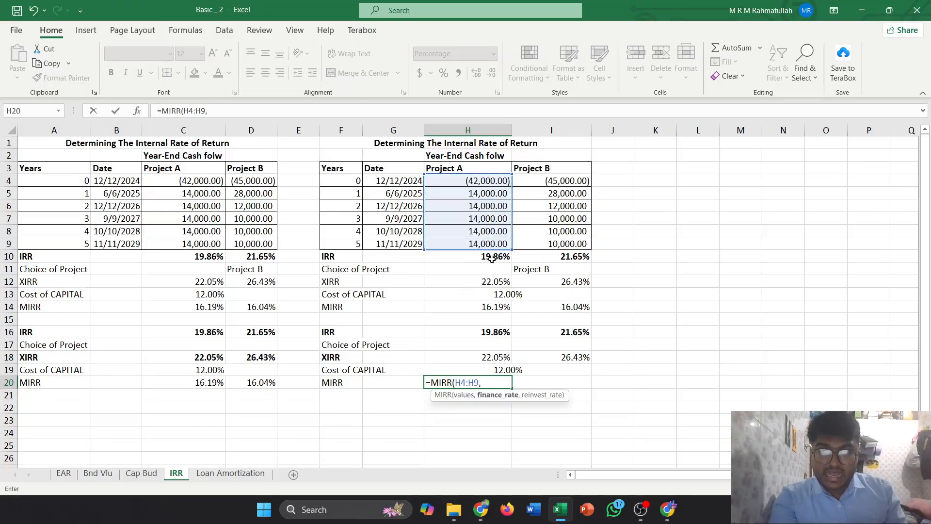
left_click(483, 297)
type(",")
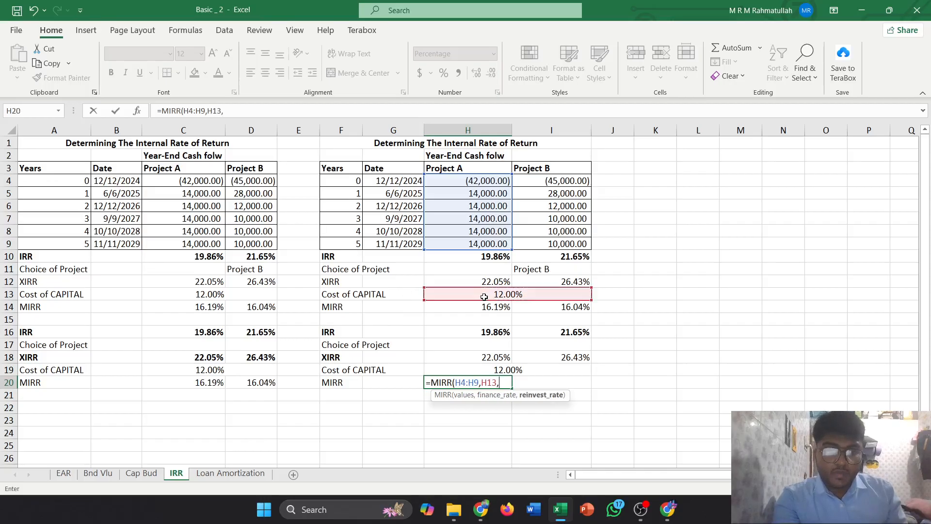
left_click(484, 297)
key("Return")
Make both rate references in H20's MIRR formula absolute as $H$13 and fill the formula across to I20 for Project B.
left_click(495, 383)
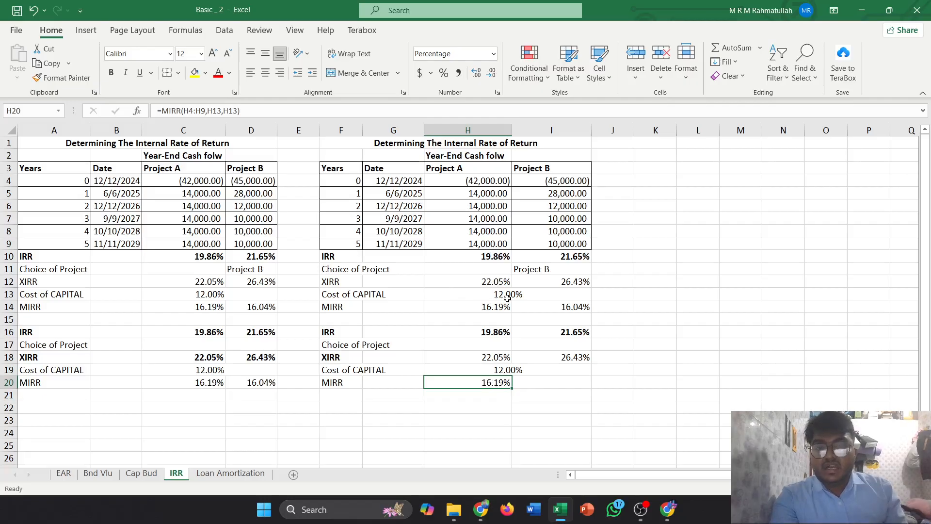
left_click(209, 111)
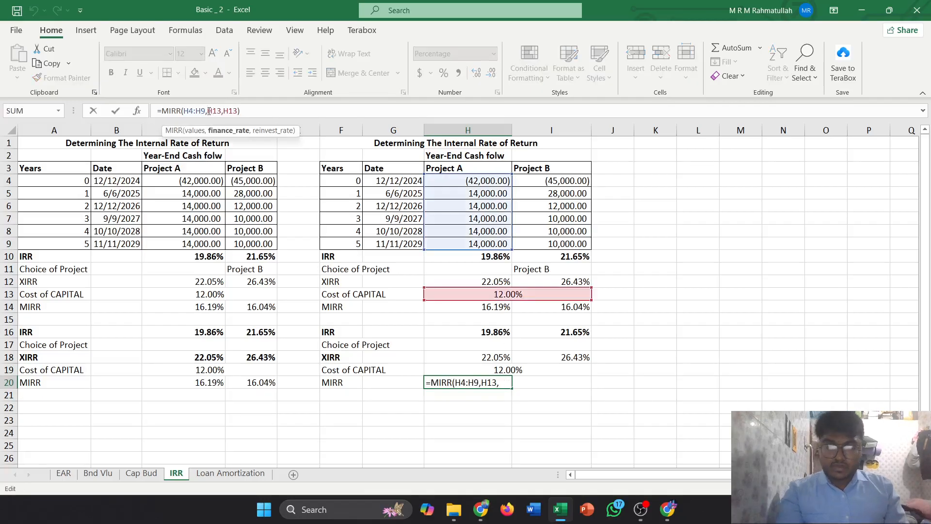
type("$")
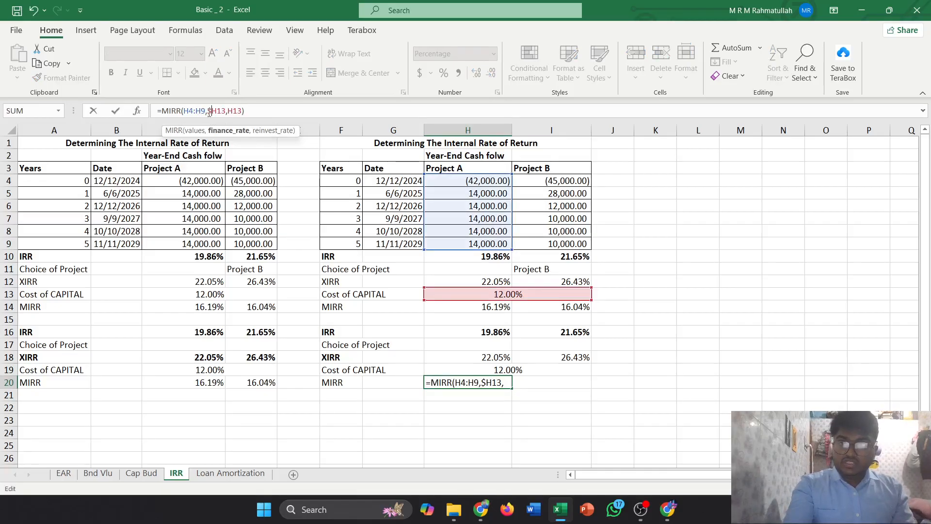
left_click(217, 110)
type("$")
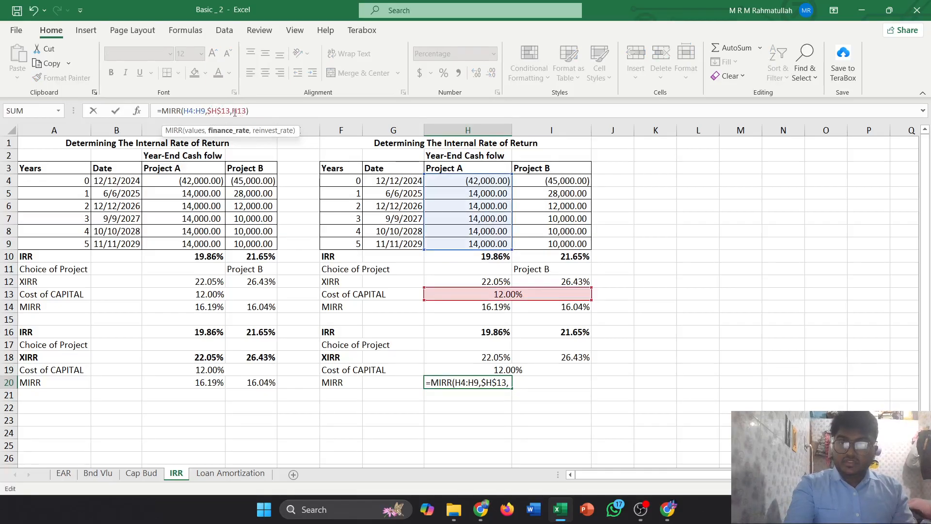
left_click(233, 111)
type("$")
left_click(240, 111)
type("$H$")
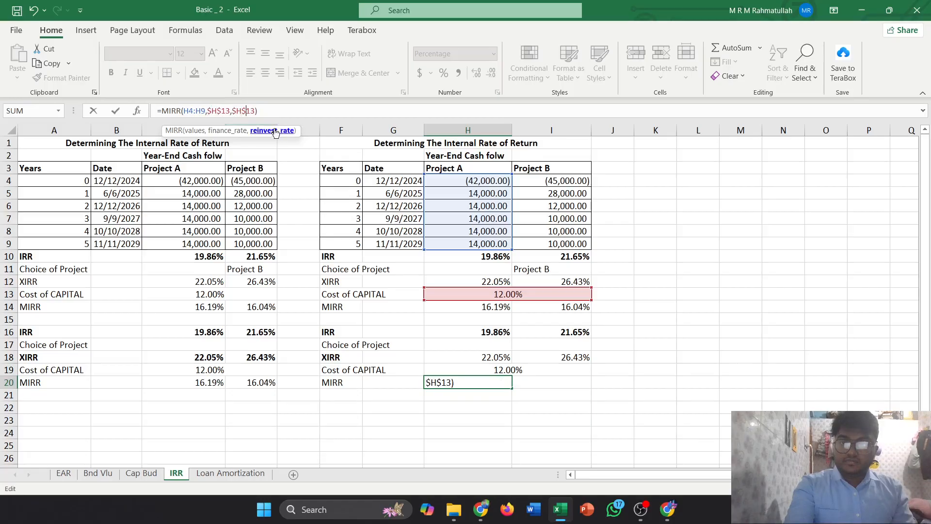
key("Return")
left_click(497, 382)
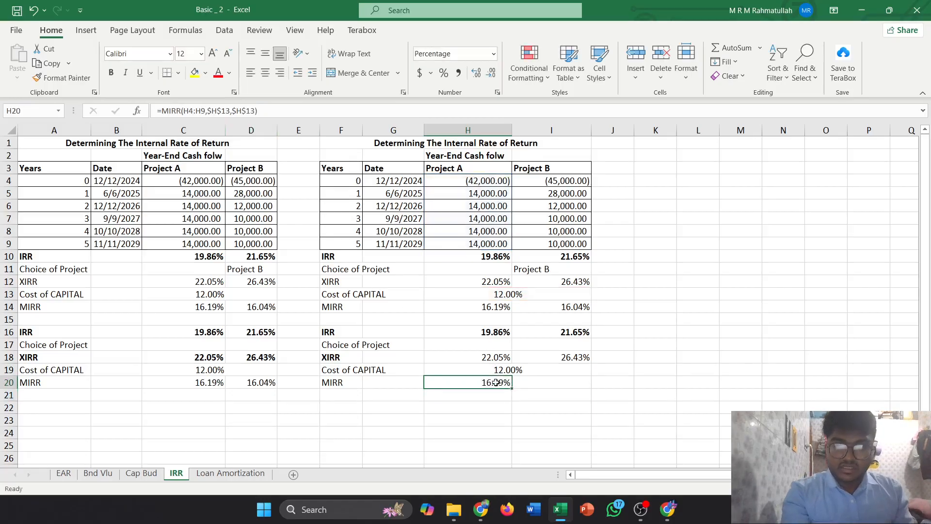
left_click_drag(512, 390, 589, 390)
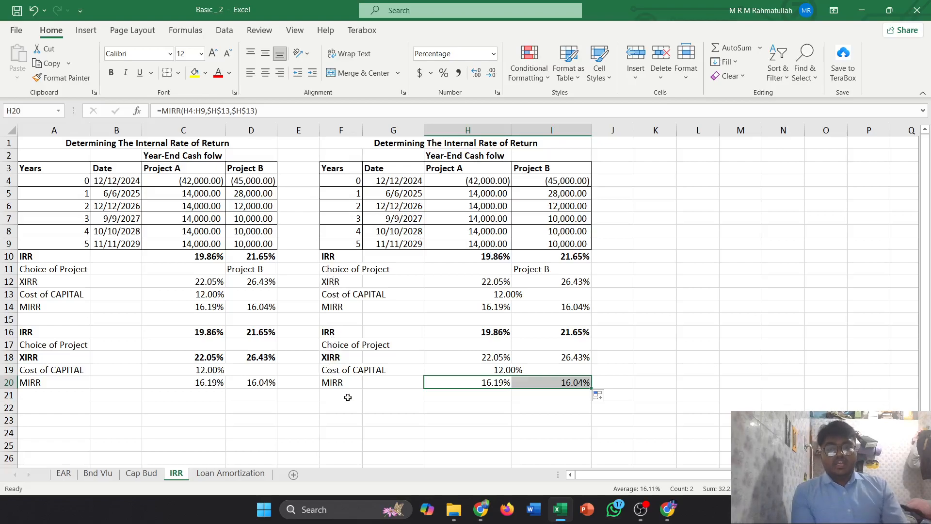
Examine the completed schedule in columns A to E of the Loan Amortization sheet, from month 0 to the final month's balance.
left_click(235, 477)
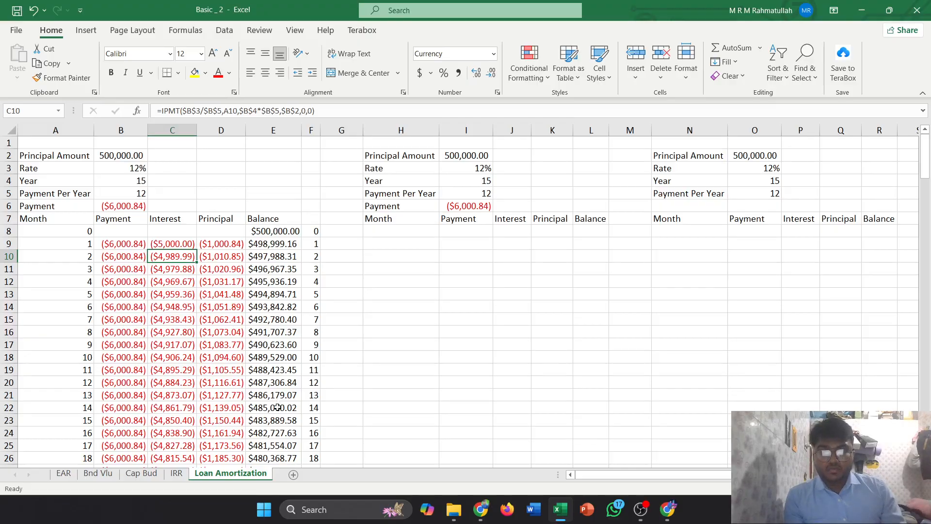
scroll(278, 408, "down", 7)
scroll(278, 394, "up", 7)
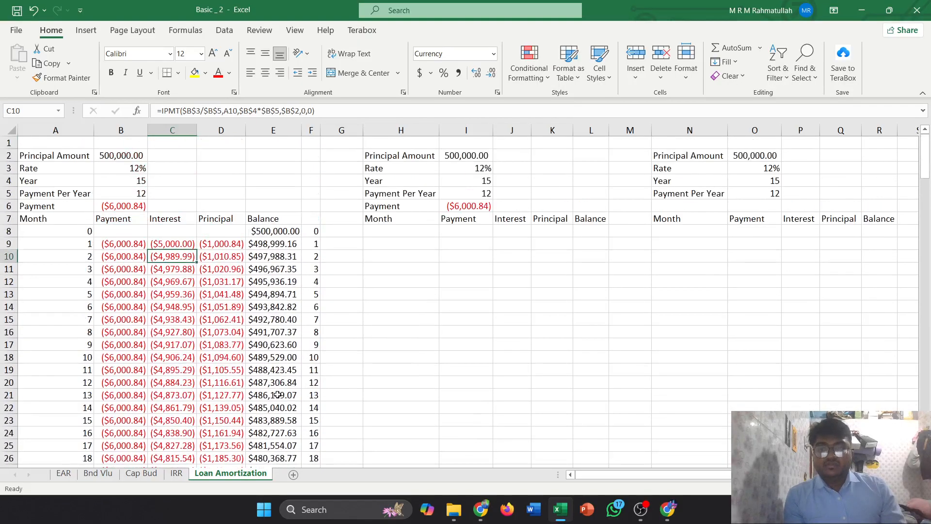
scroll(141, 289, "down", 20)
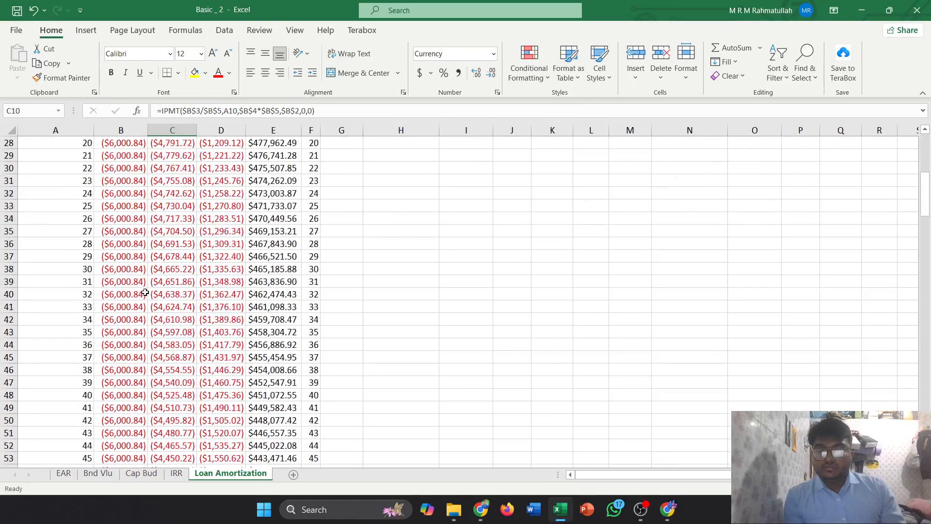
scroll(149, 292, "down", 15)
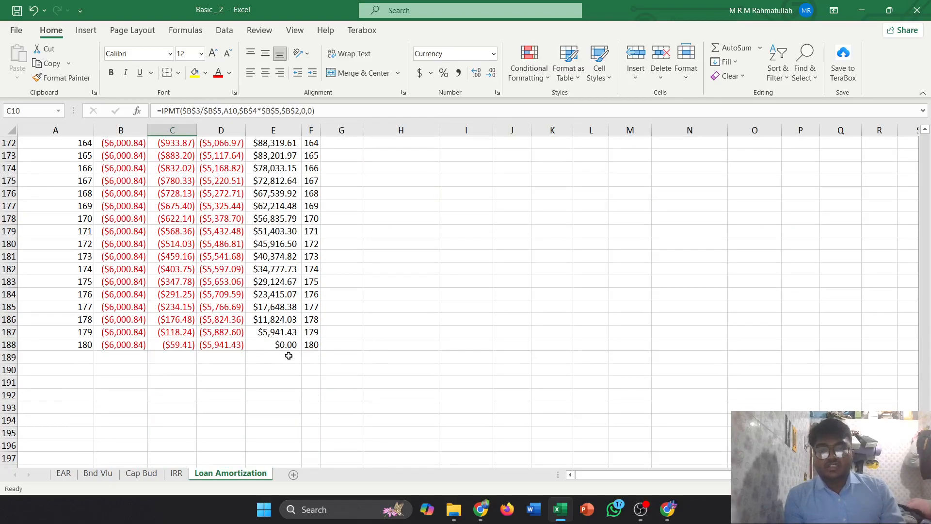
scroll(289, 345, "up", 20)
scroll(295, 341, "up", 20)
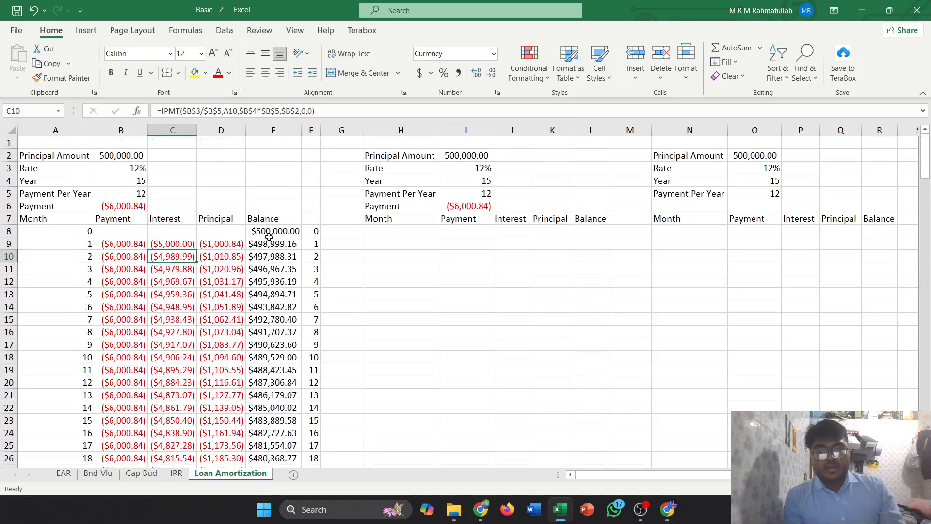
scroll(261, 294, "down", 20)
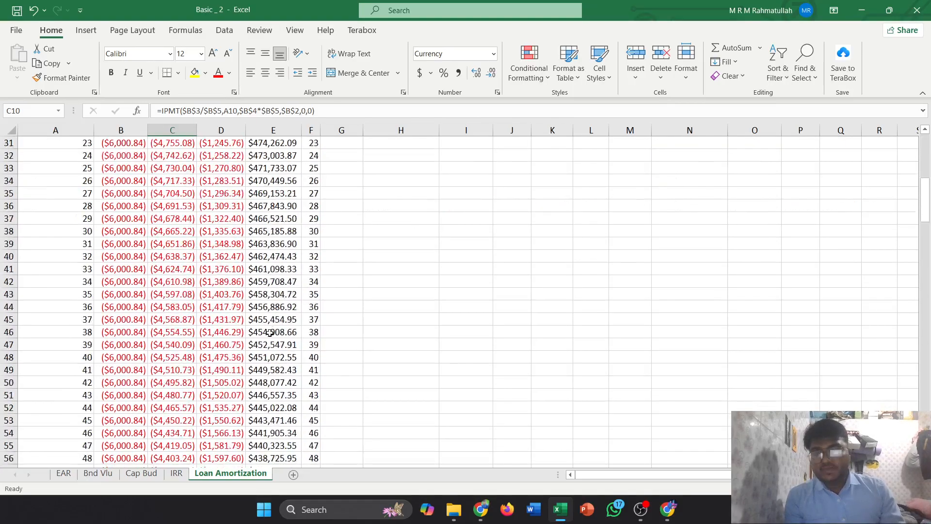
scroll(280, 319, "down", 19)
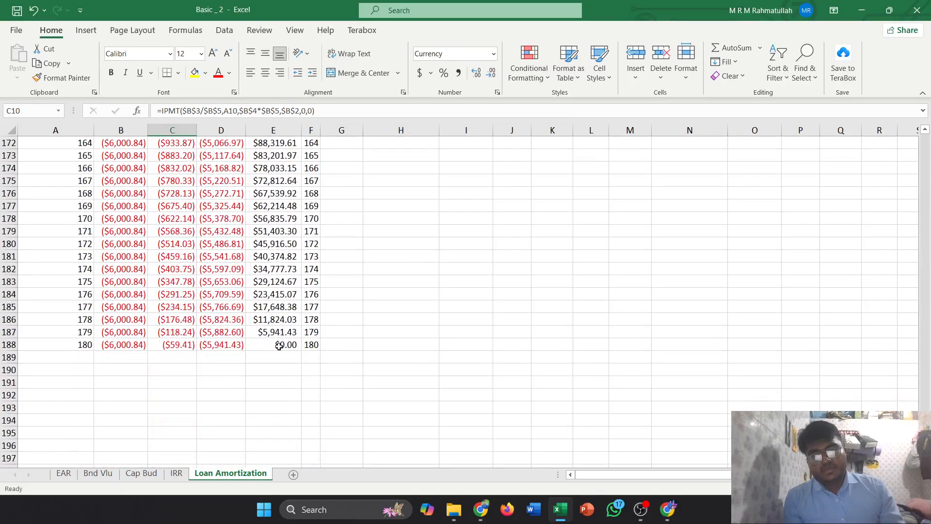
scroll(279, 345, "up", 20)
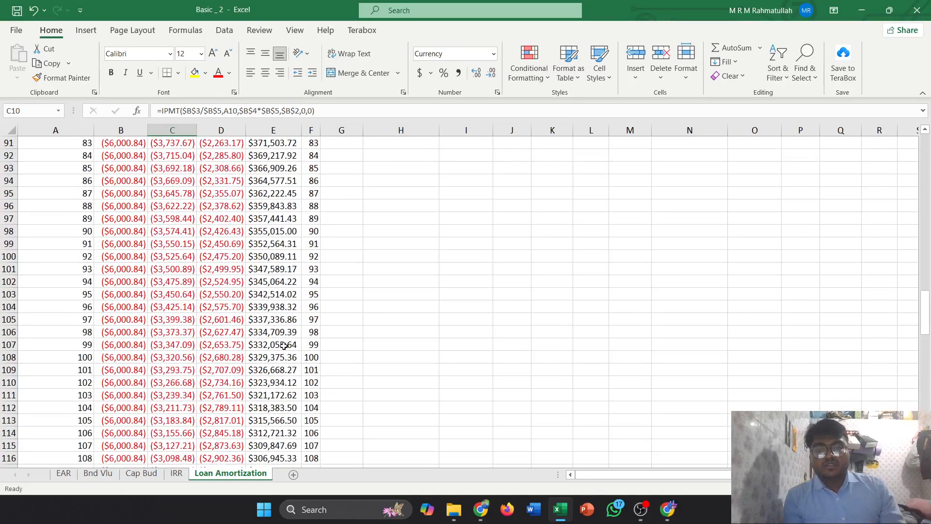
scroll(284, 345, "up", 20)
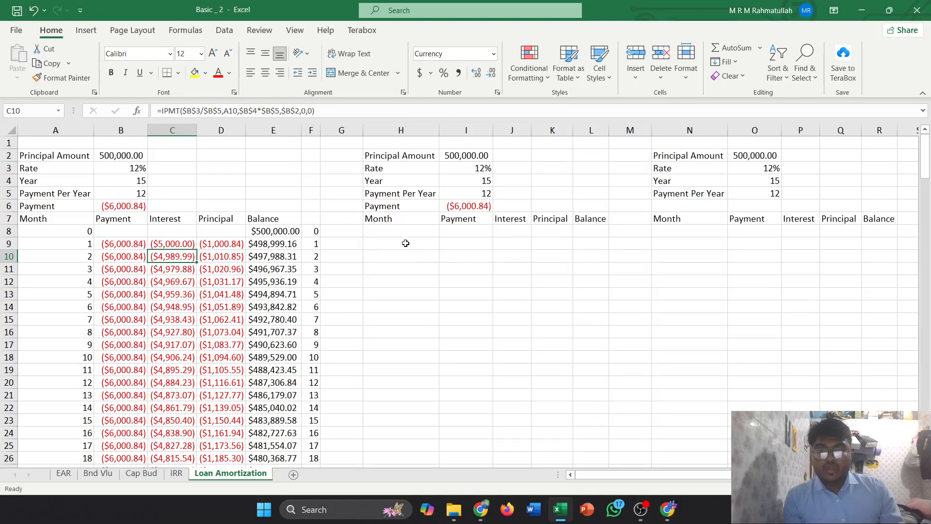
Copy the principal amount from I2 into the opening balance cell L8 and widen column L to fit the amount.
left_click(544, 234)
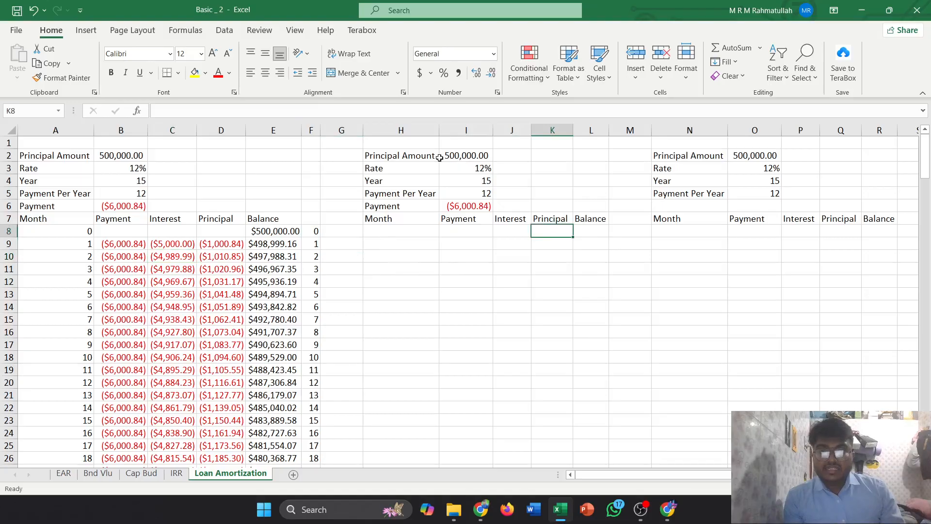
left_click(456, 156)
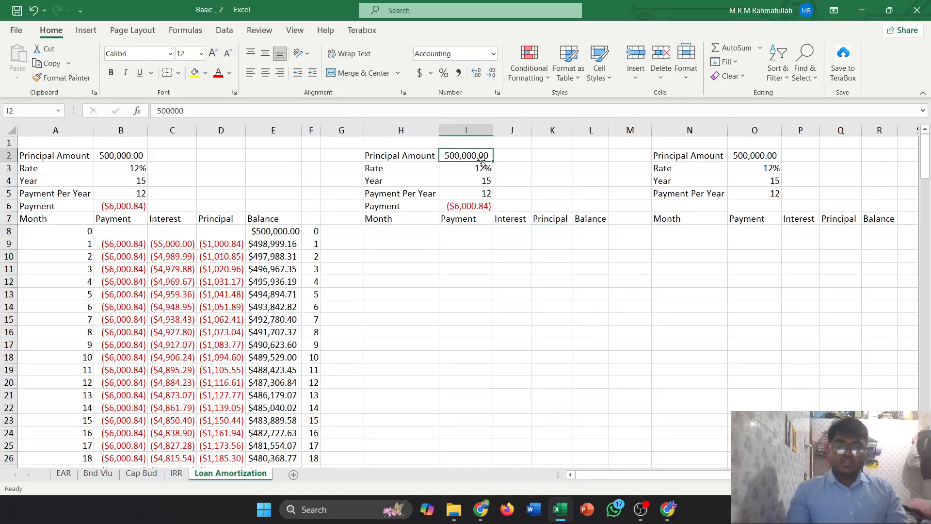
key("ctrl+c")
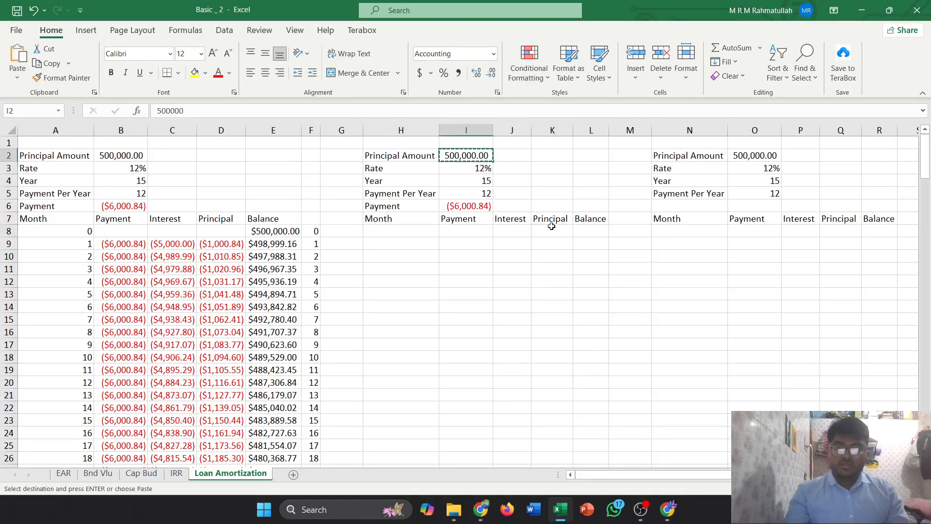
left_click(591, 232)
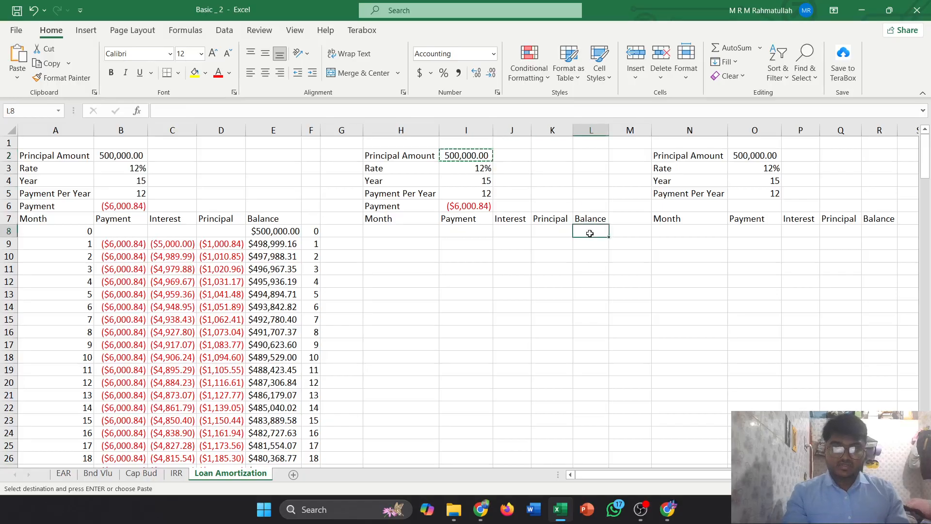
key("ctrl+v")
left_click_drag(610, 134, 638, 138)
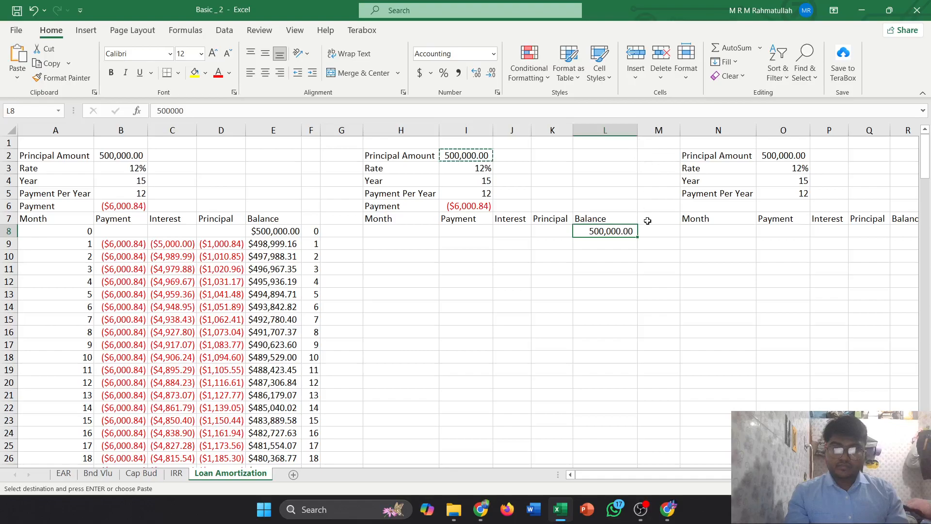
Enter 0 as the starting month in H8 of the second amortization table.
left_click(380, 233)
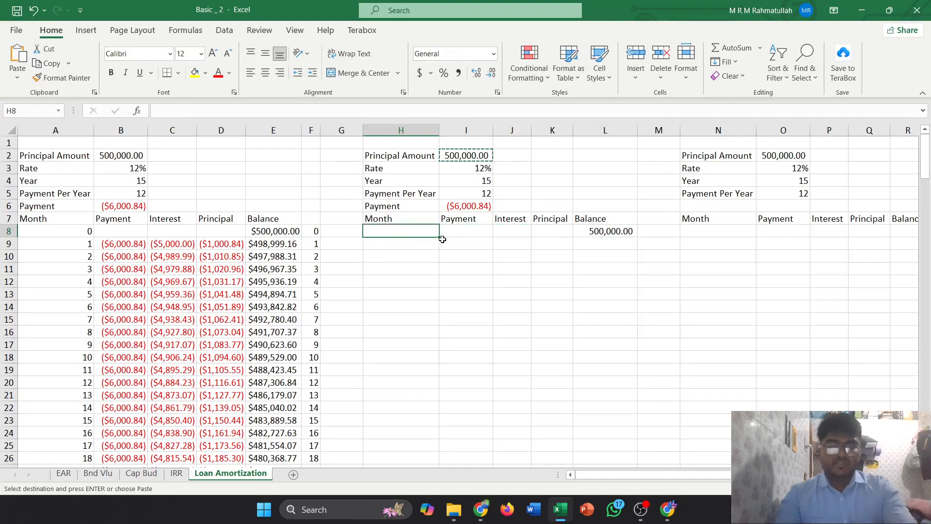
type("0")
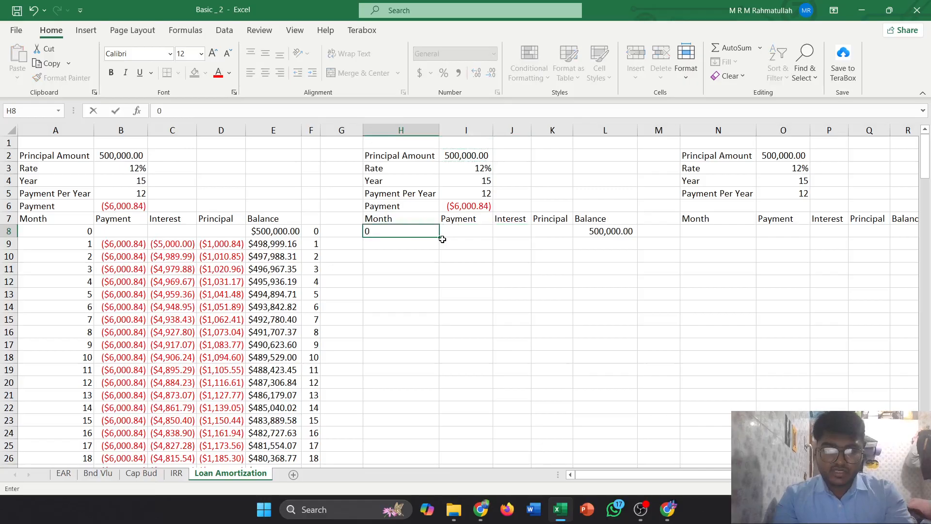
left_click(392, 265)
left_click(416, 235)
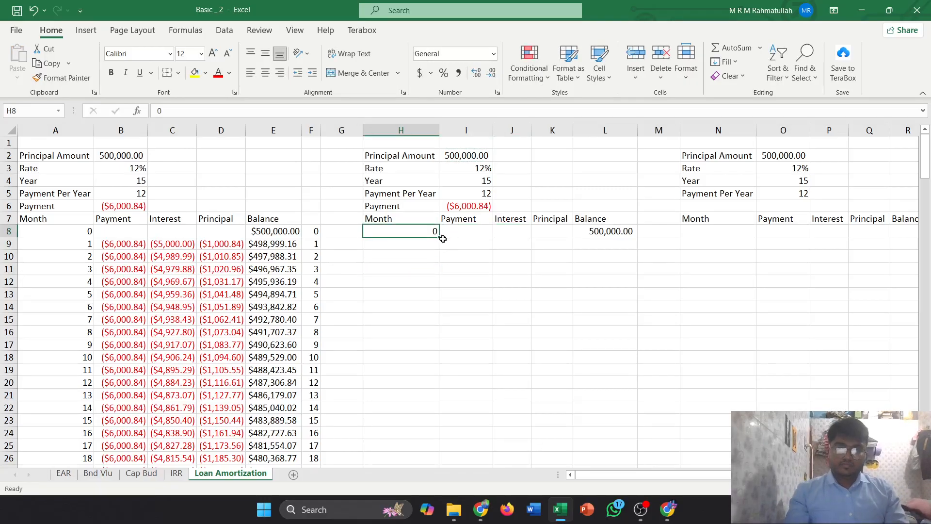
left_click_drag(437, 234, 434, 252)
key("ctrl+z")
key("ctrl+z")
key("ctrl+y")
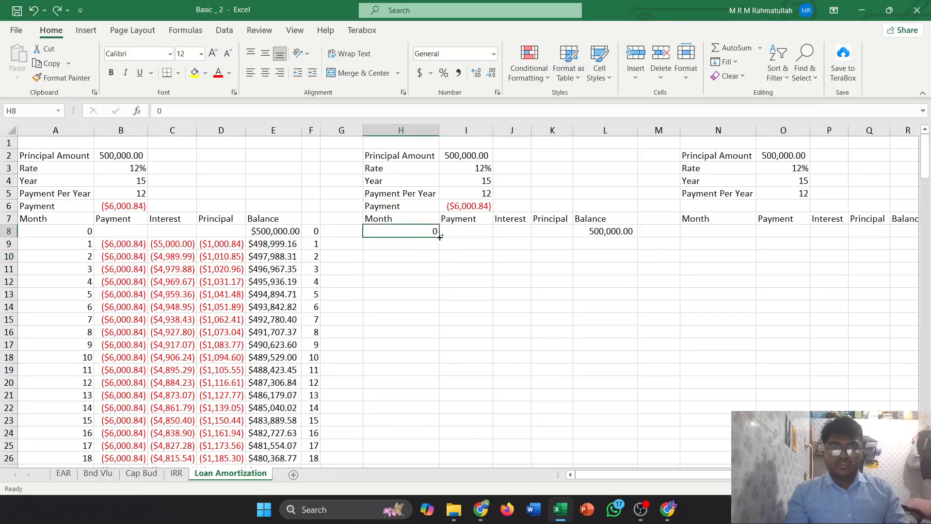
Fill the month numbers down column H from the 0 in H8 as a series increasing by 1 through 184.
left_click_drag(439, 234, 413, 372)
scroll(474, 402, "up", 20)
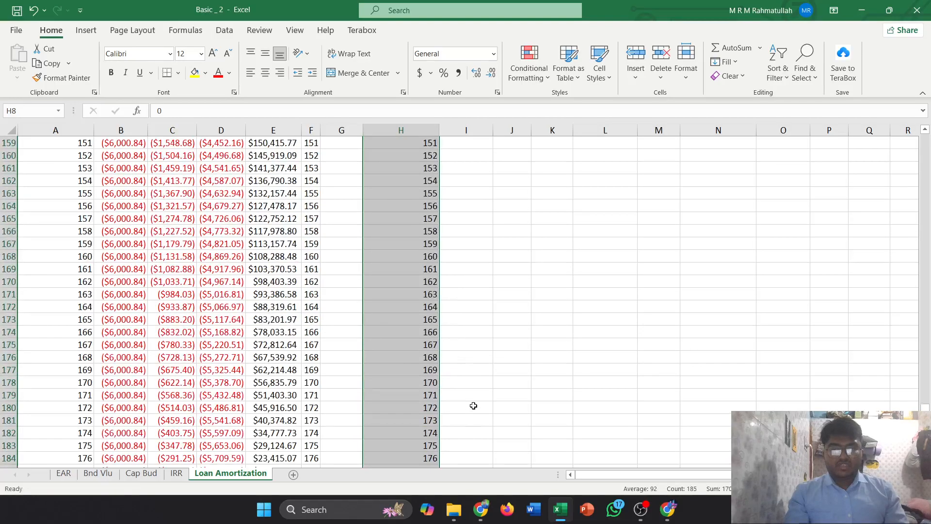
scroll(484, 403, "up", 20)
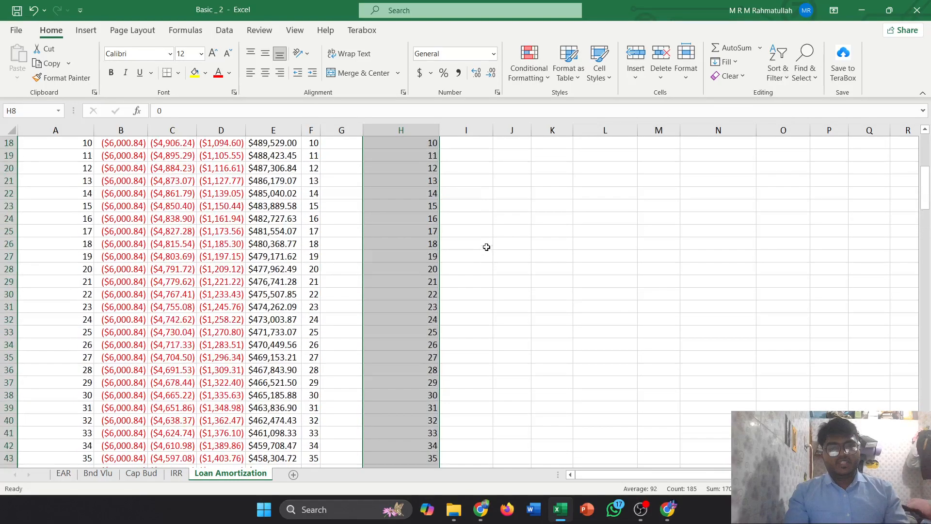
Start a PMT formula in I9 for month 1 with the rate in I3, using the payment formula in B9 as reference.
left_click(460, 234)
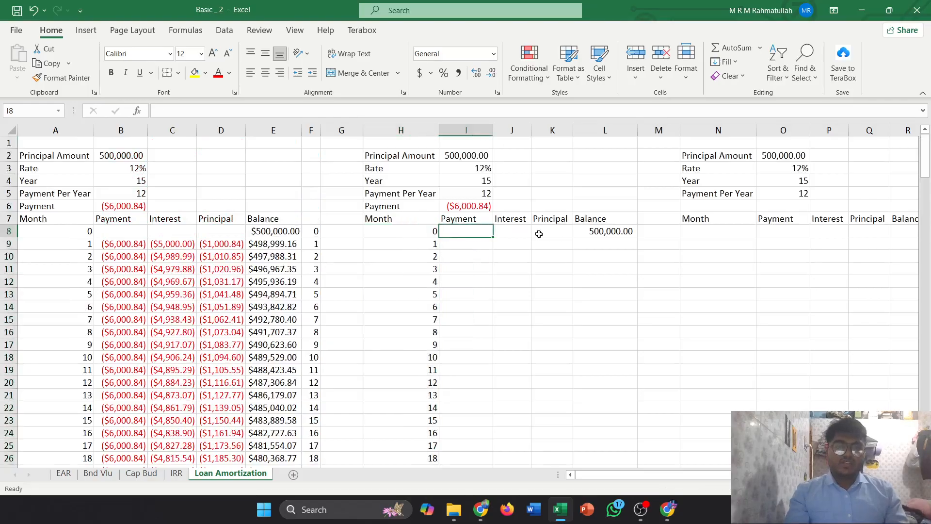
left_click(609, 232)
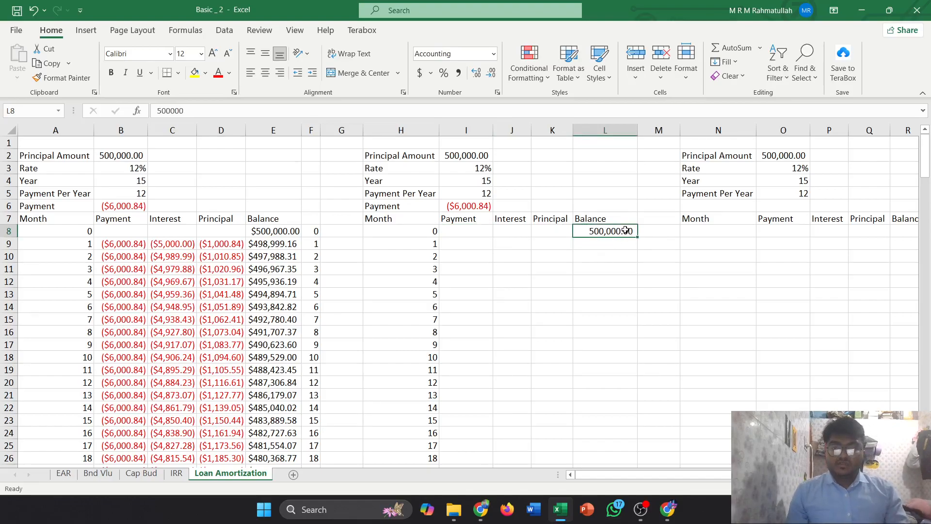
left_click(467, 248)
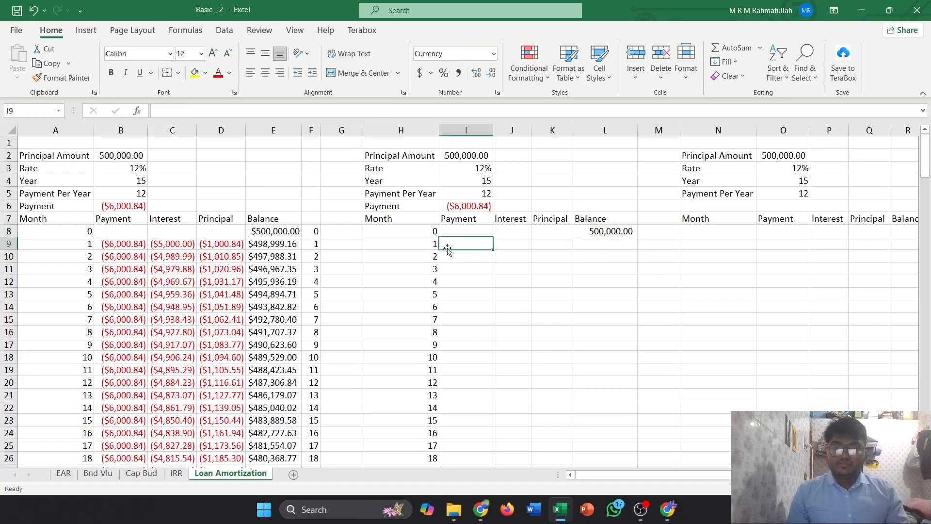
left_click(111, 251)
left_click(118, 245)
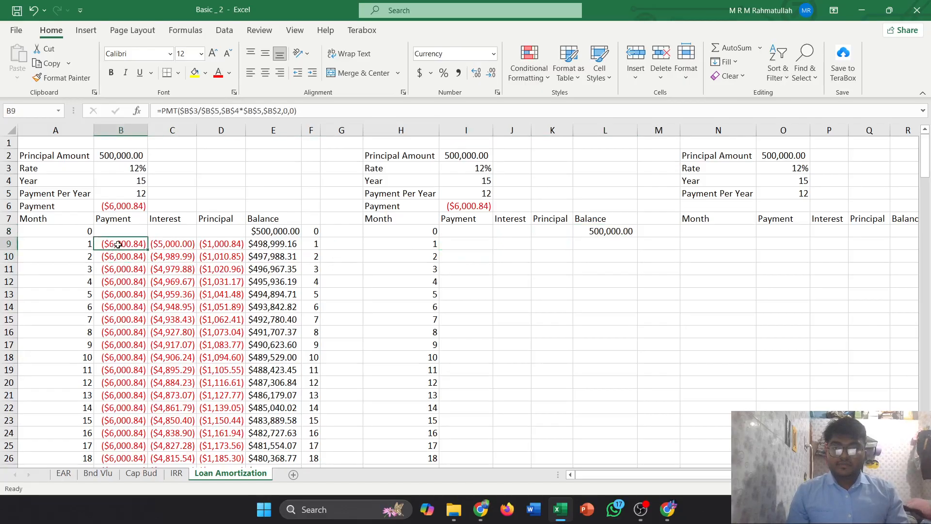
left_click(455, 243)
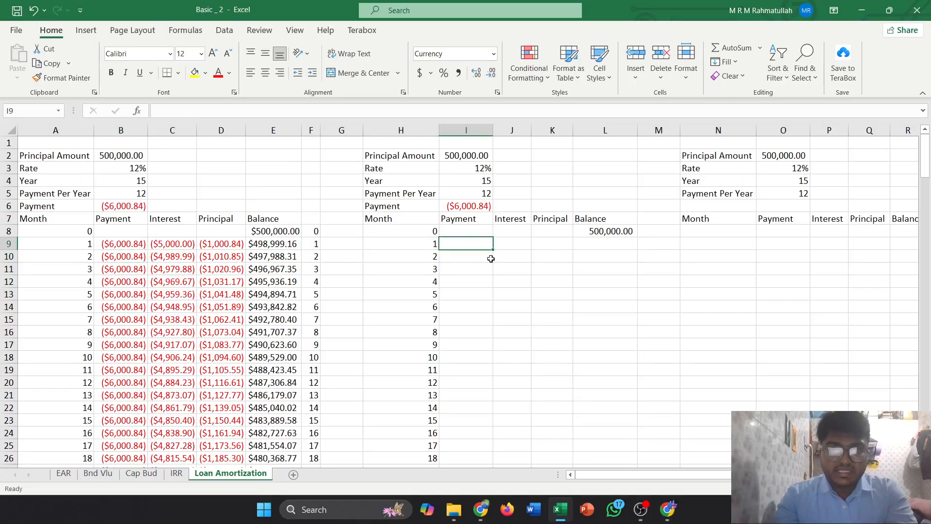
type("=")
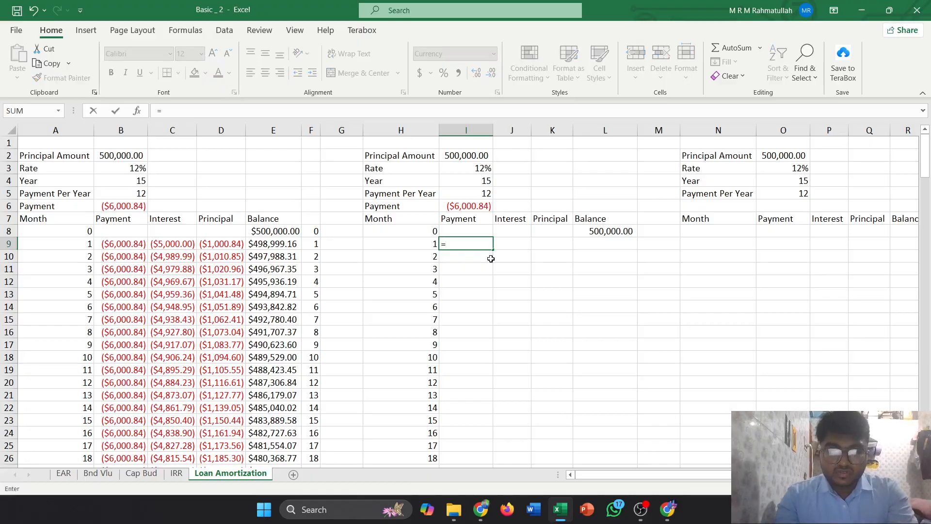
type("p")
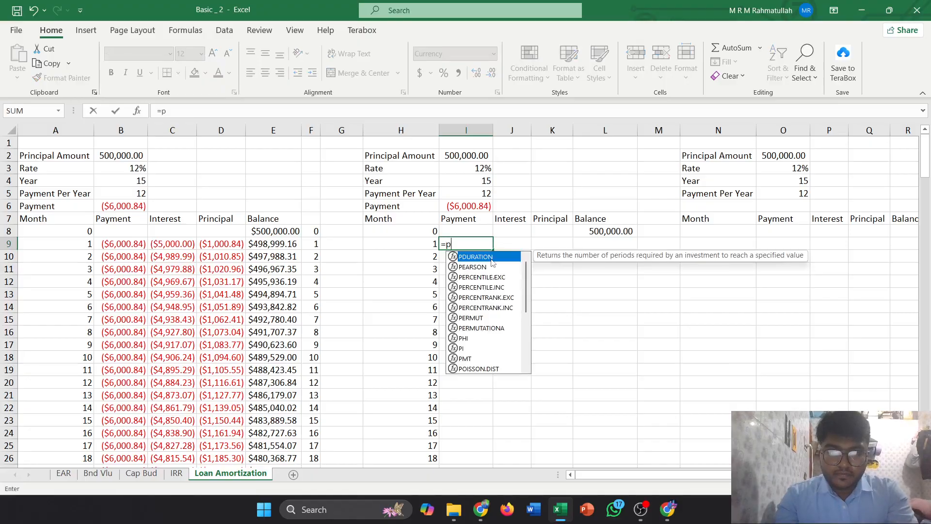
type("mt")
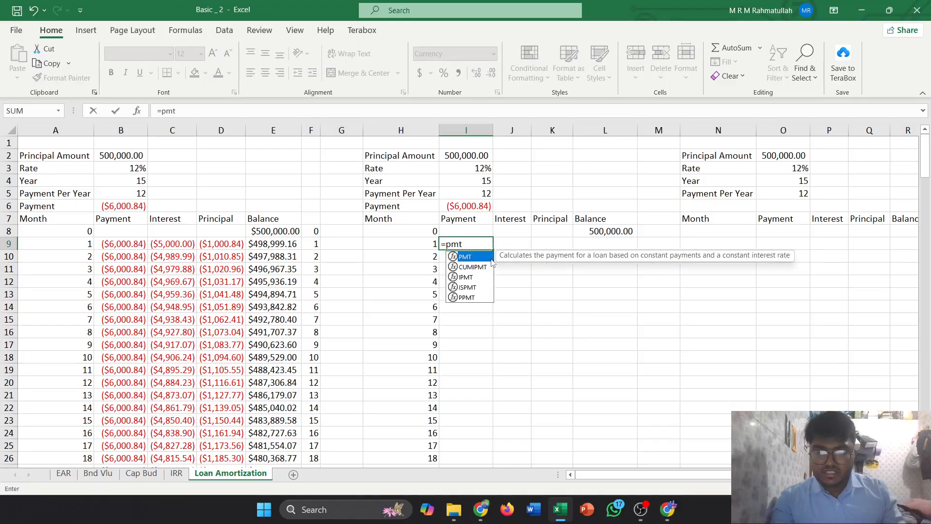
key("Tab")
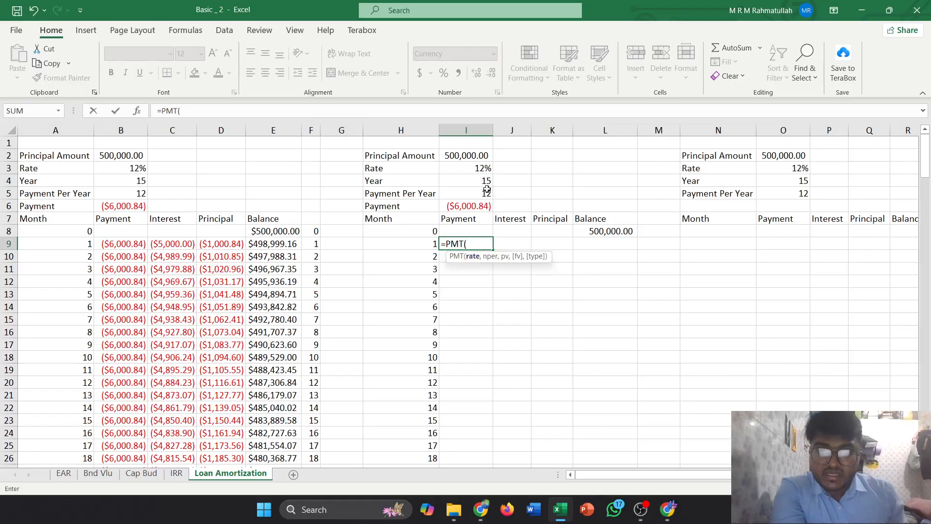
left_click(481, 169)
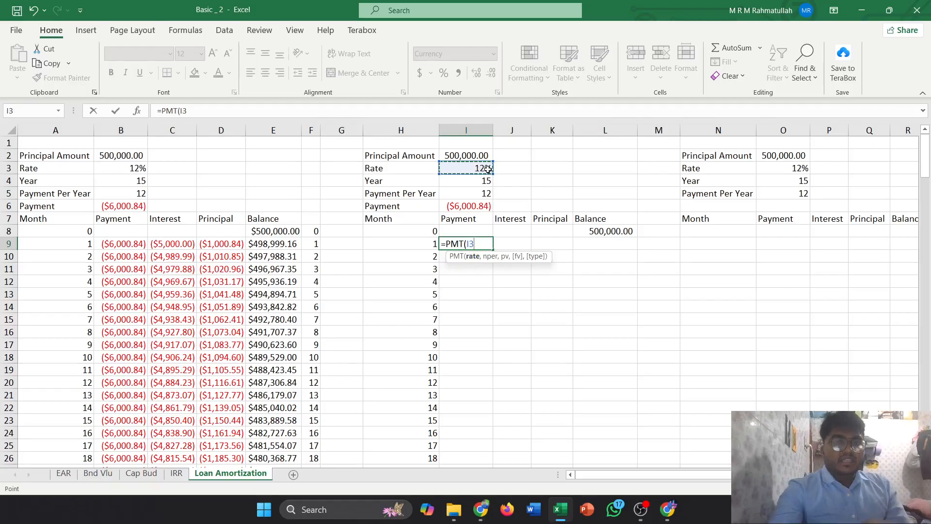
Keep the unfinished I9 formula as text while checking the PMT formula in B9, and restore its equals sign.
type(",")
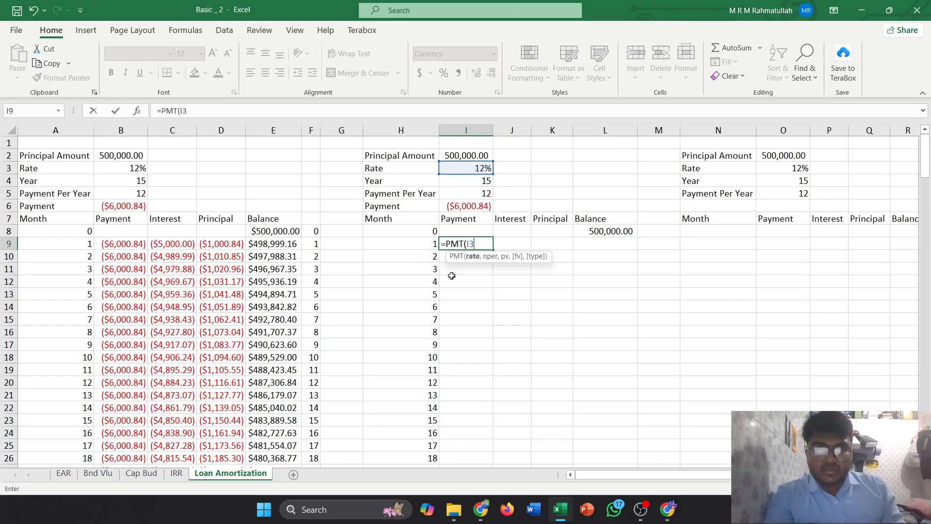
left_click(447, 244)
key("BackSpace")
left_click(517, 342)
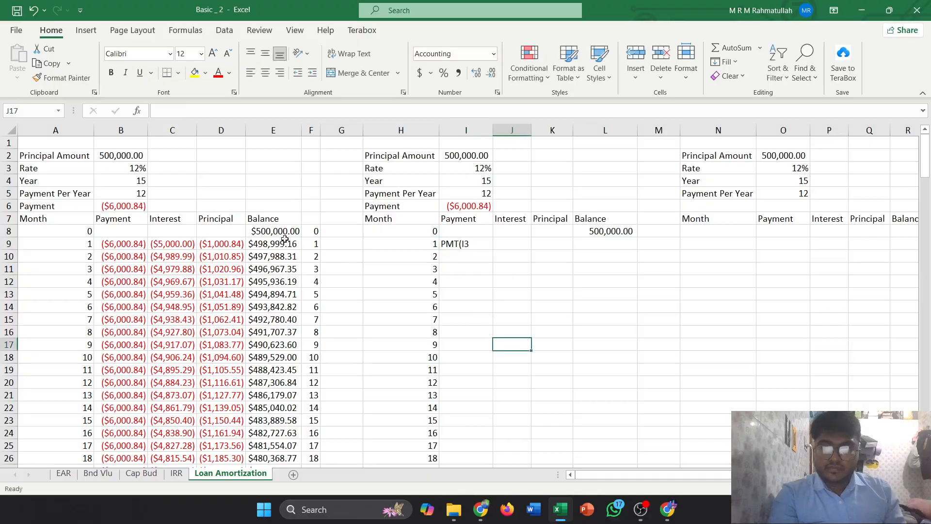
left_click(135, 244)
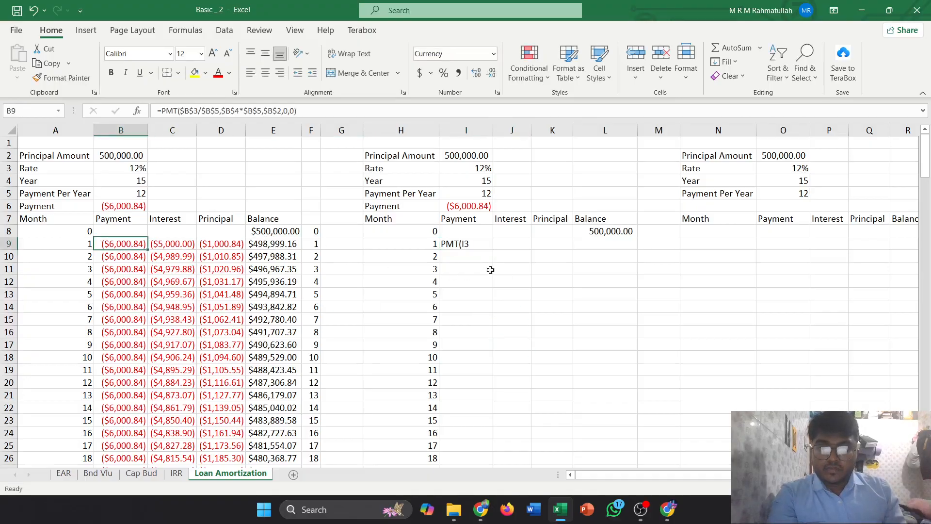
left_click(470, 244)
double_click(470, 244)
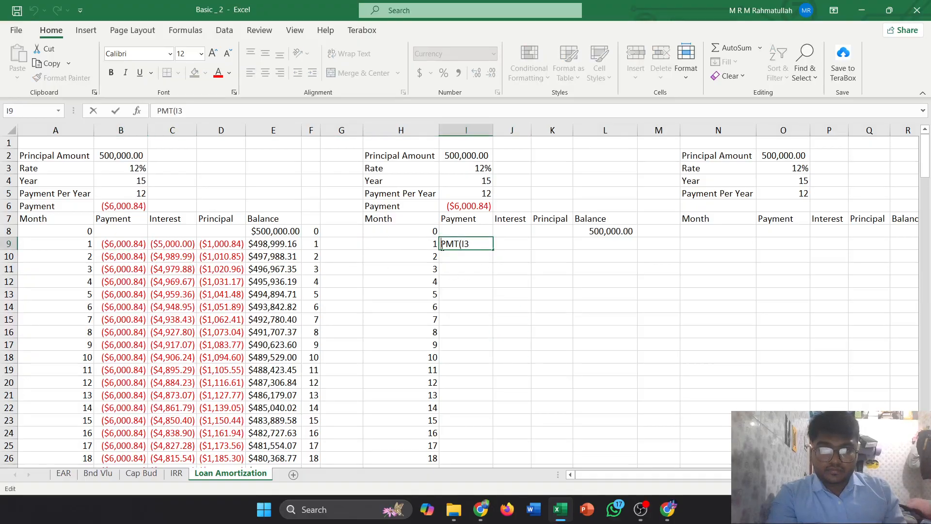
left_click(442, 244)
type("=")
left_click(478, 244)
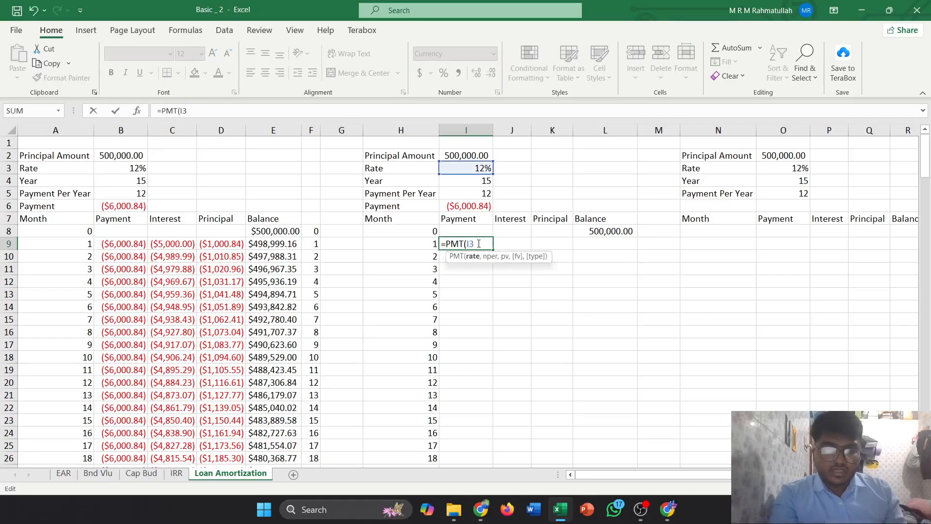
Extend the PMT formula in I9 with rate I3/I5, number of periods I4*I5 and present value I2.
type("/")
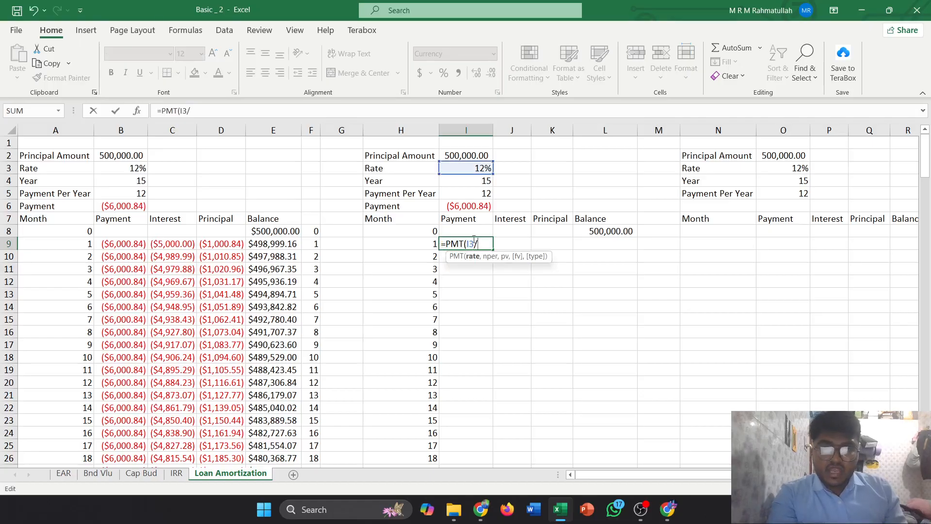
left_click(482, 193)
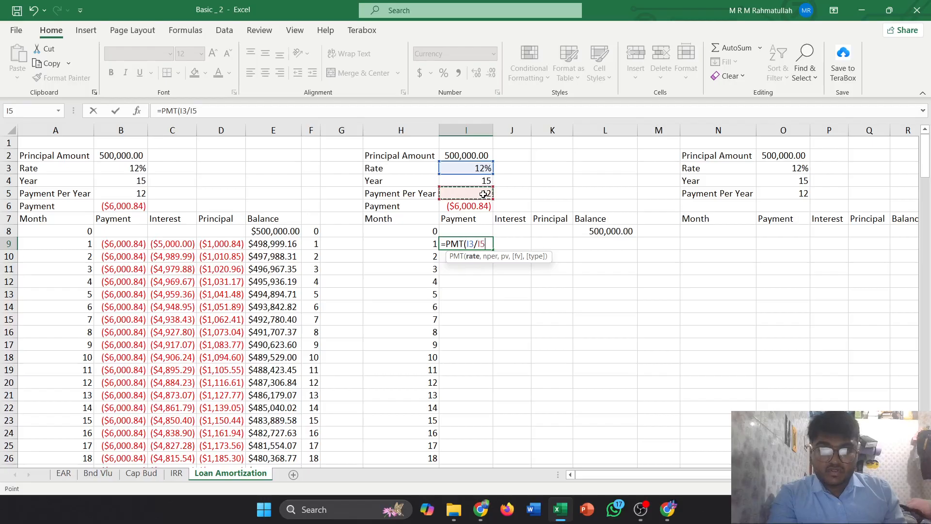
type(",")
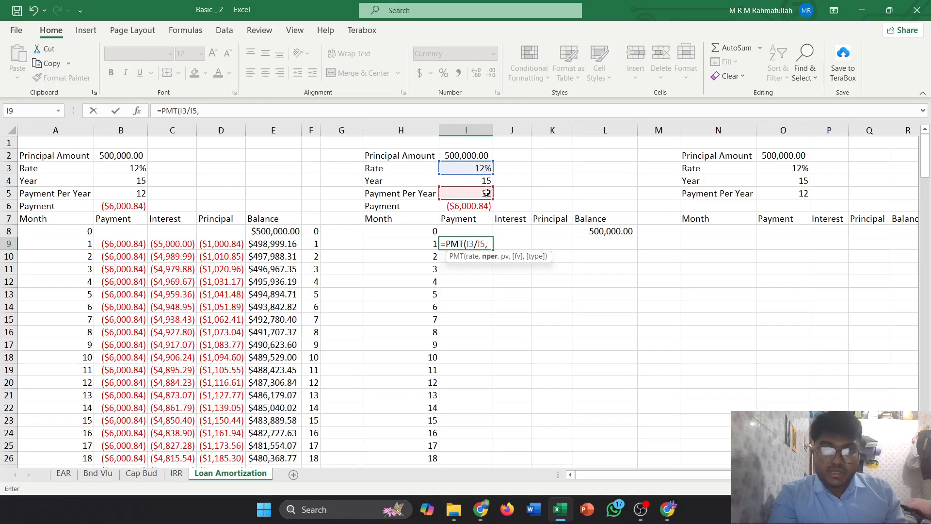
left_click(486, 182)
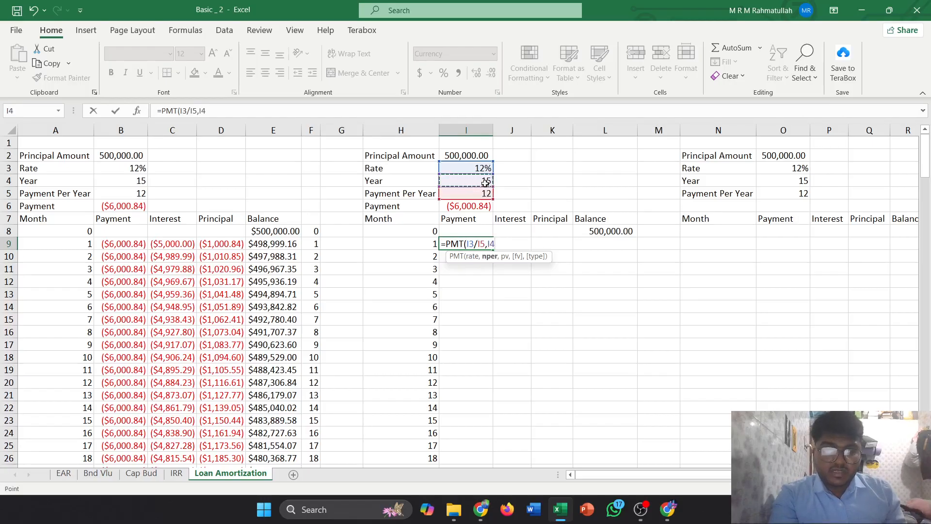
type("*")
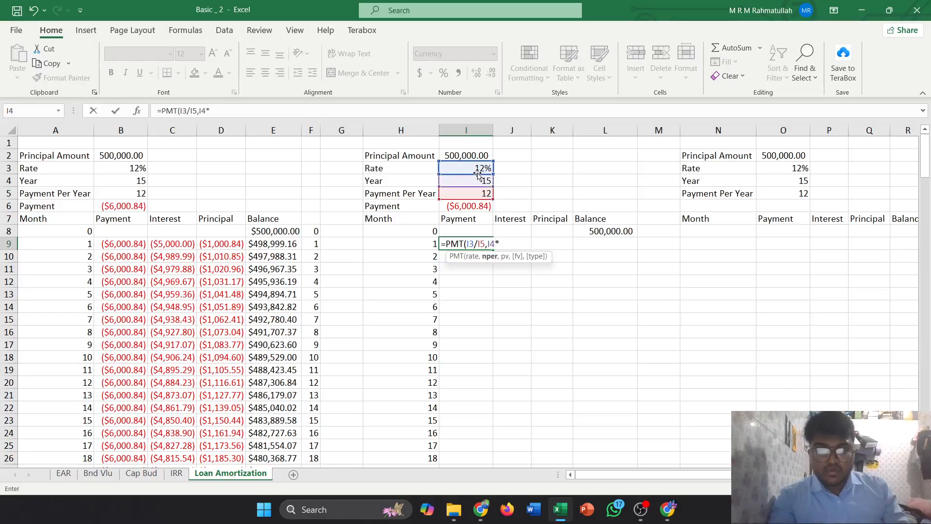
left_click(478, 194)
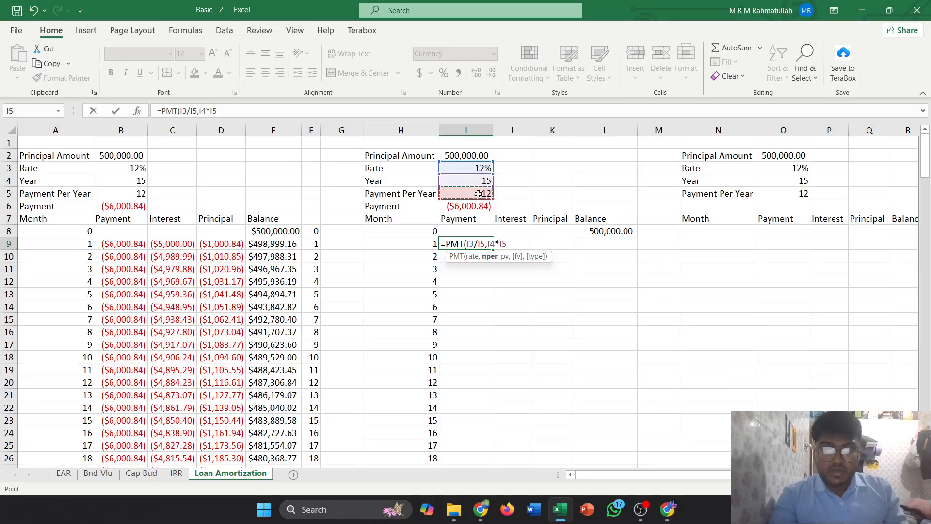
type(",")
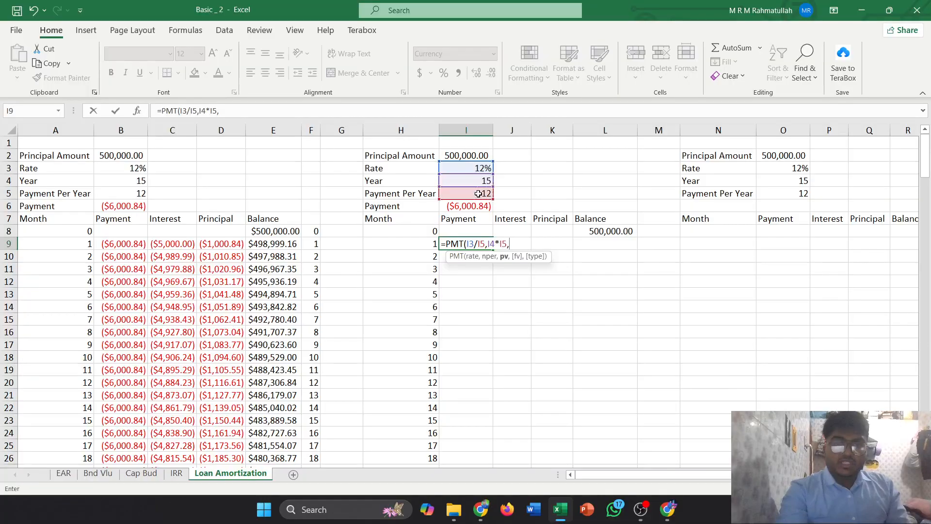
left_click(469, 156)
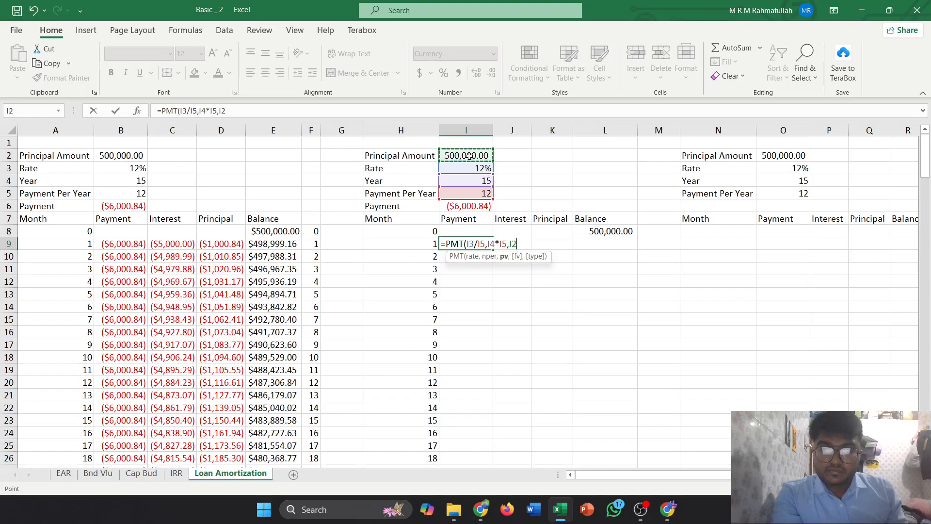
Remove the equals sign from I9 to keep the partial PMT formula as text, and check the formula in B9.
key("F2")
key("Home")
key("Delete")
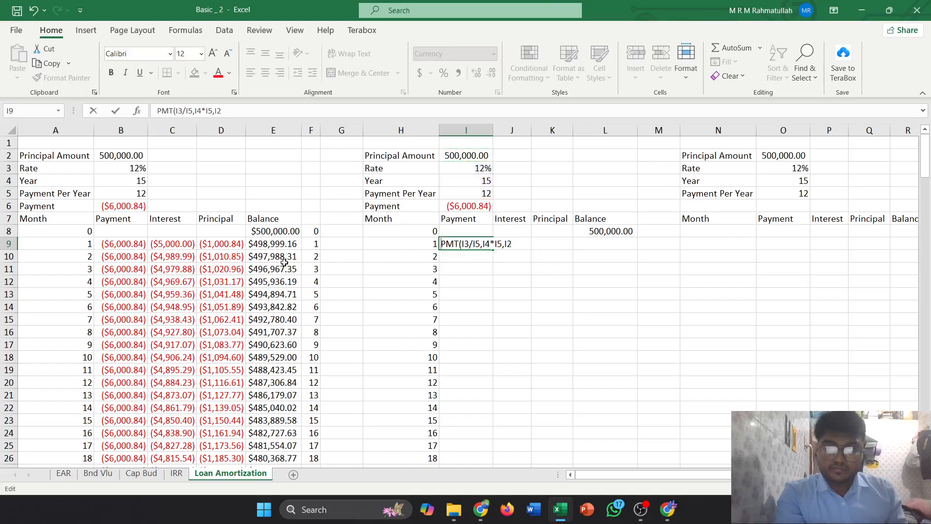
left_click(127, 244)
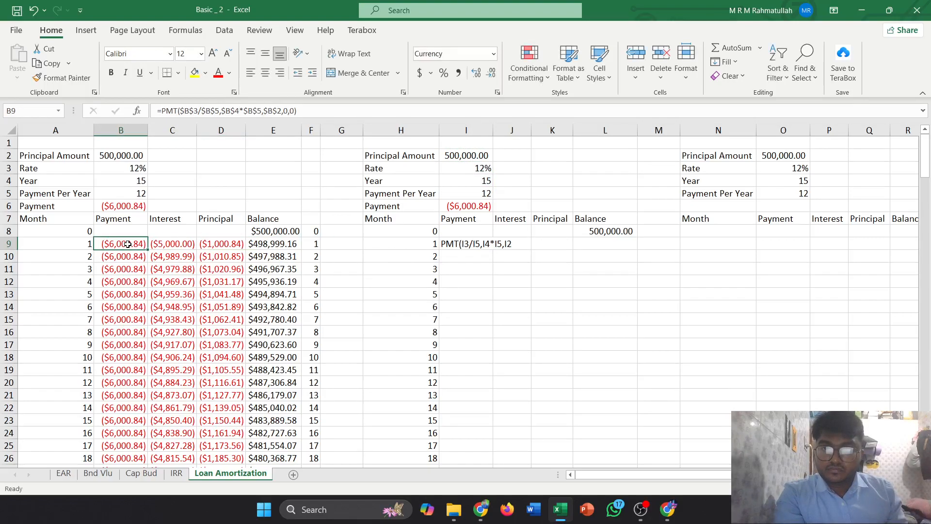
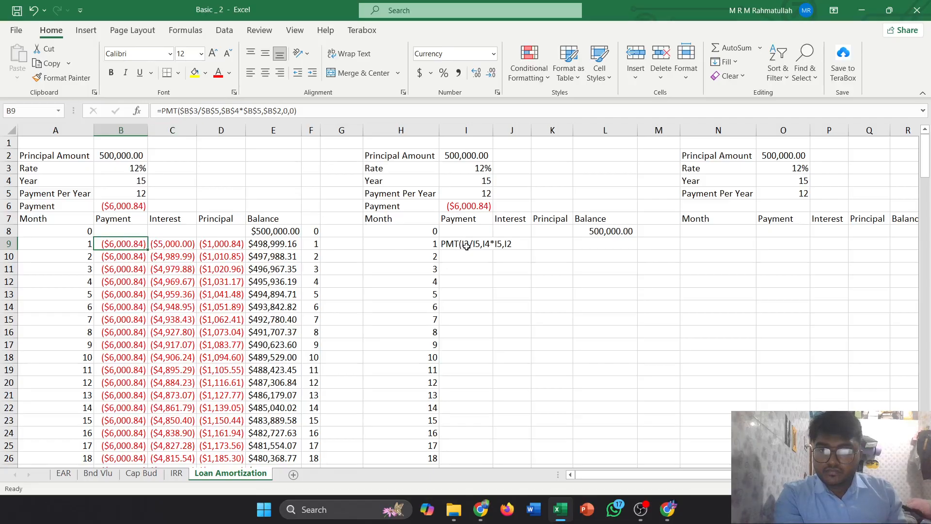
left_click(466, 246)
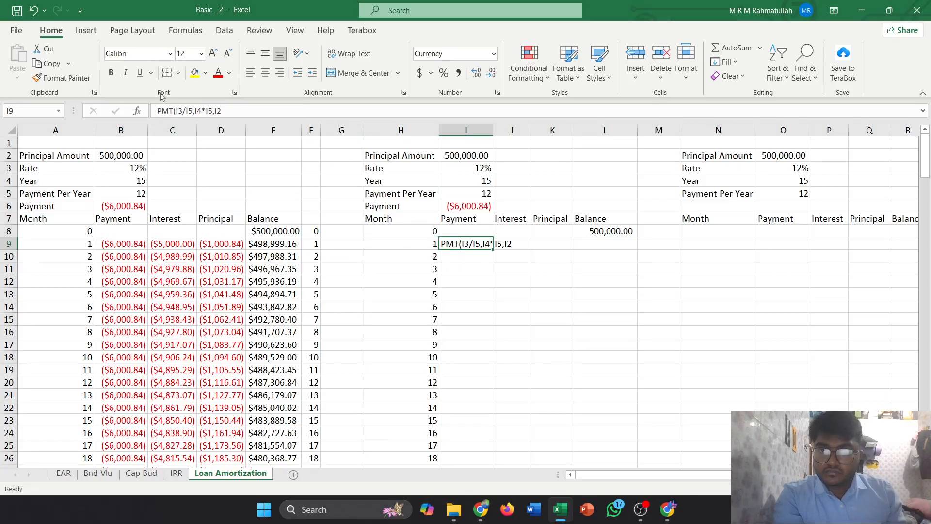
left_click(178, 110)
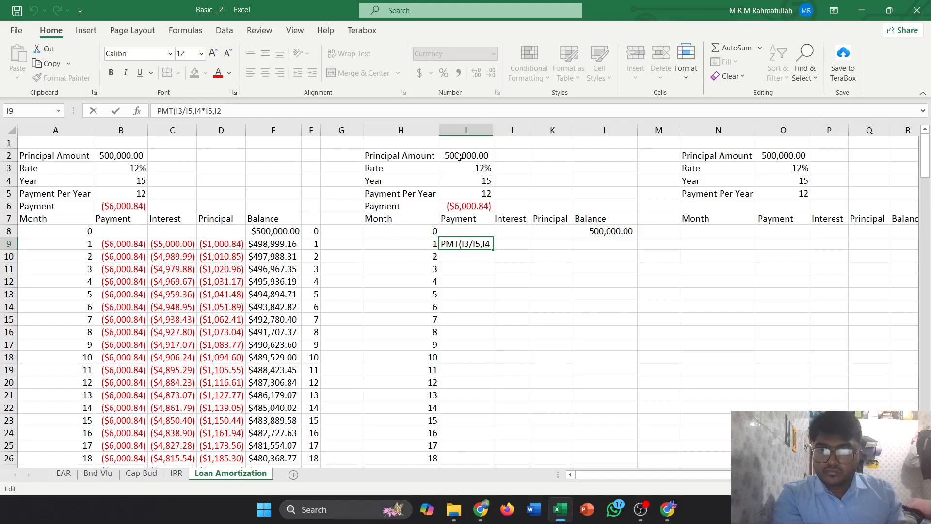
left_click(126, 246)
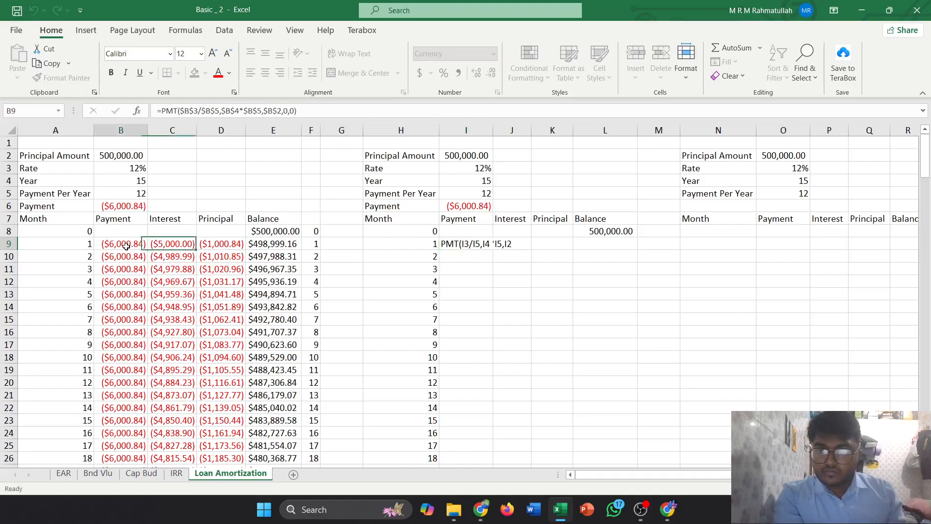
left_click(252, 111)
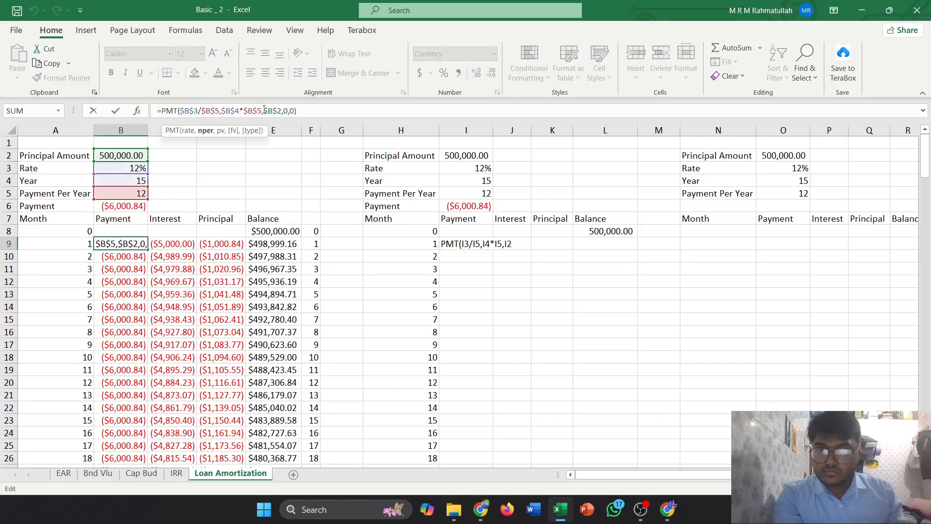
double_click(267, 112)
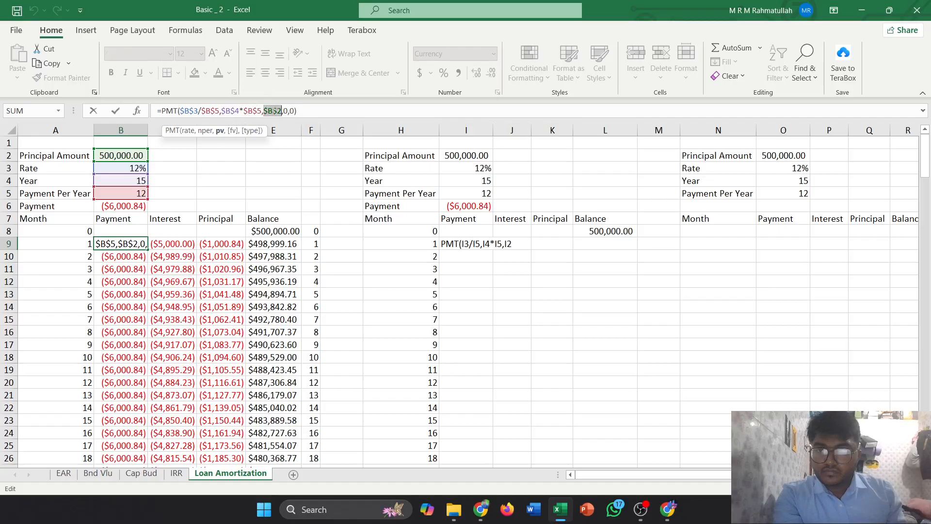
left_click(475, 244)
left_click(484, 315)
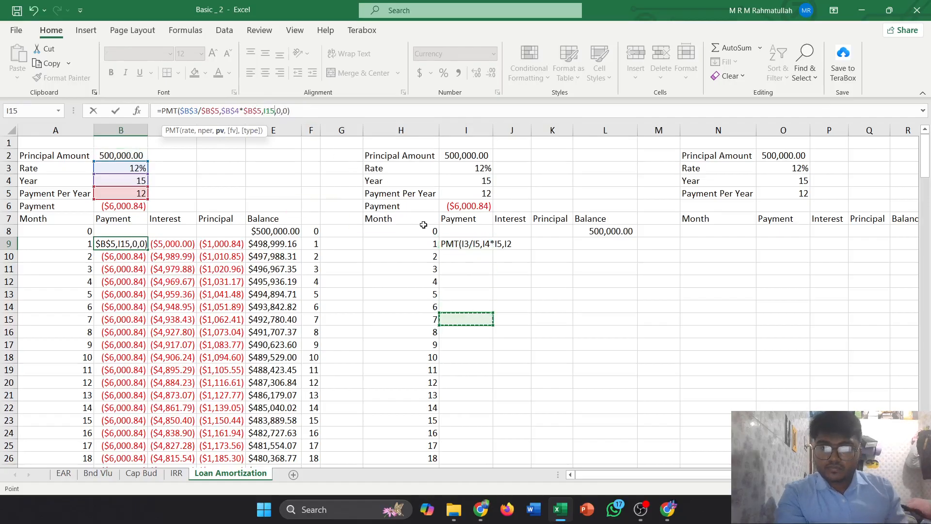
key("ctrl+z")
key("ctrl+z")
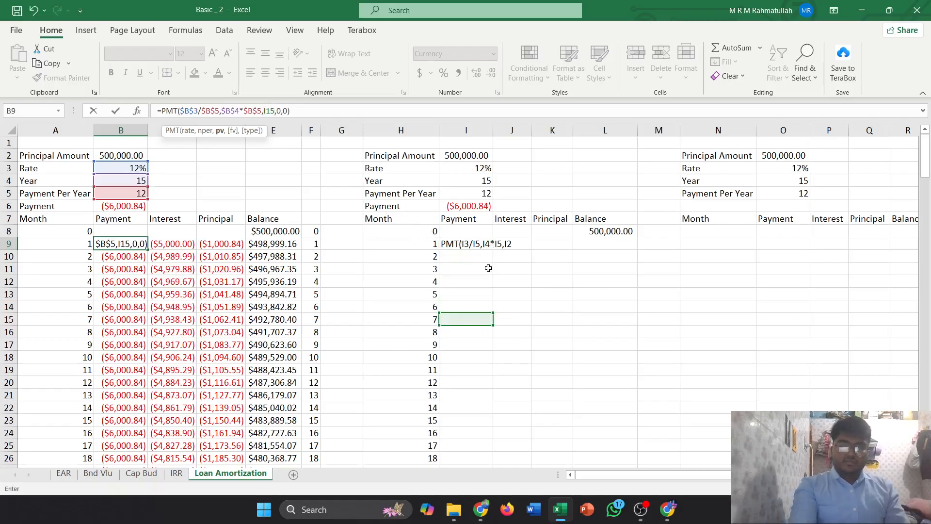
key("Return")
key("ctrl+z")
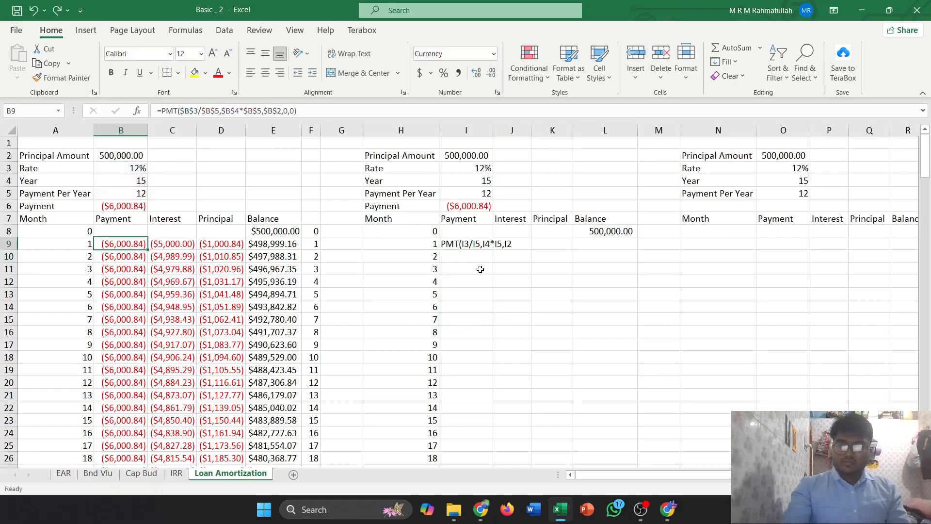
Restore the equals sign in I9 and complete the PMT formula with future value 0 and type 0.
left_click(474, 244)
double_click(443, 244)
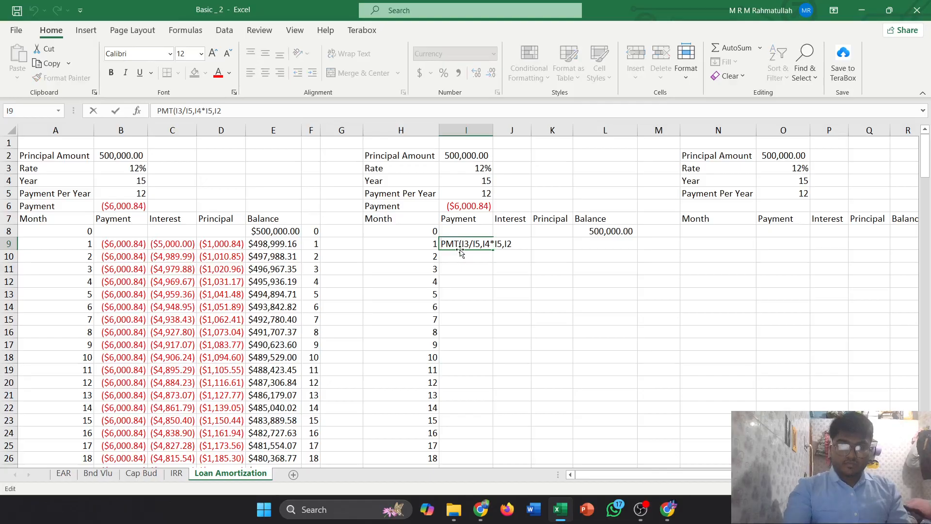
type("=")
left_click(514, 244)
left_click(511, 244)
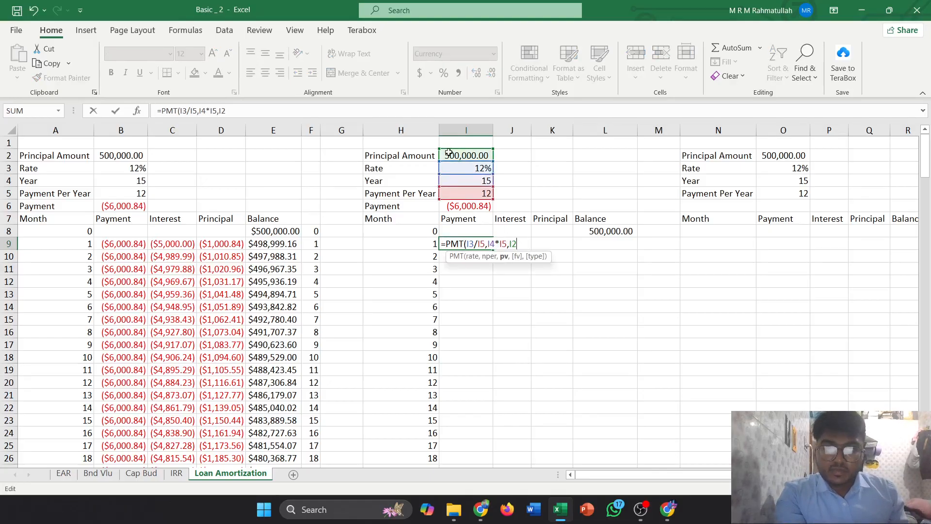
type(",")
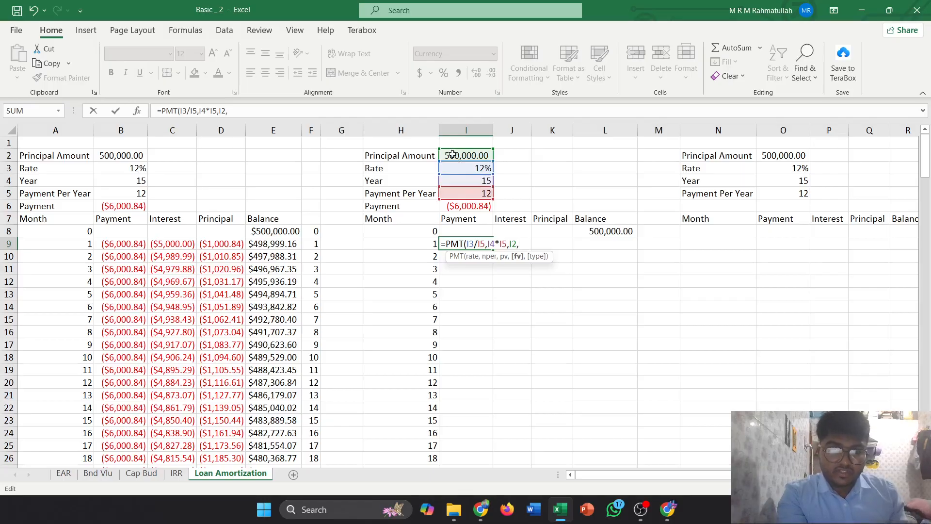
type("0,0)")
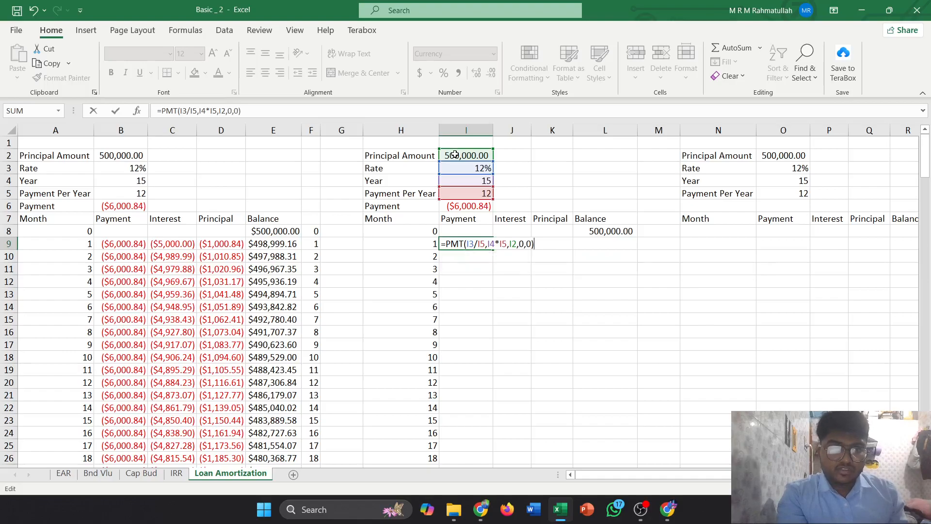
key("Return")
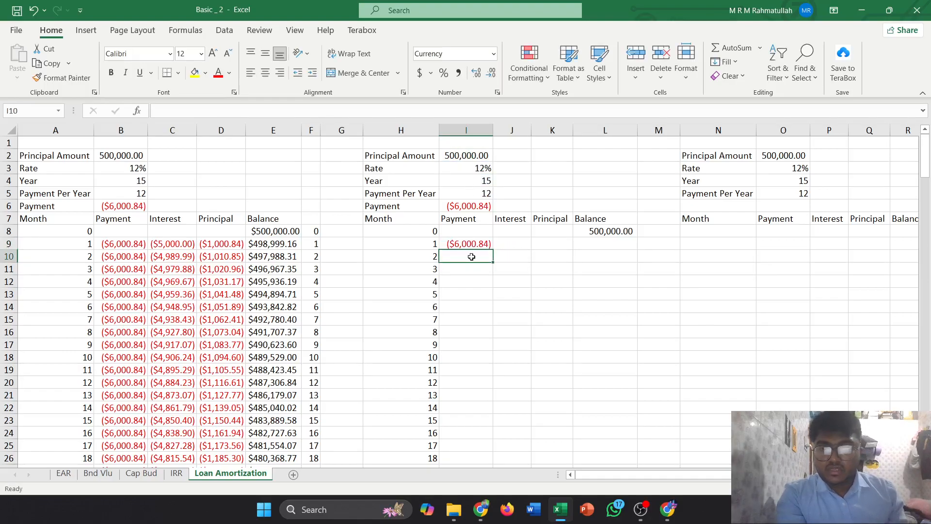
left_click(467, 245)
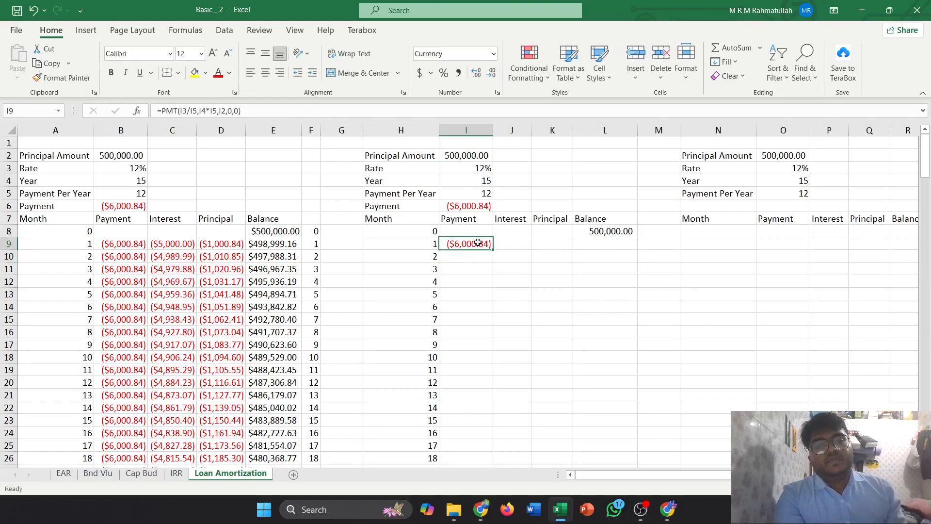
Start an IPMT formula in J9 for month 1's interest with rate I3/I5 and period H9.
left_click(181, 243)
left_click(523, 242)
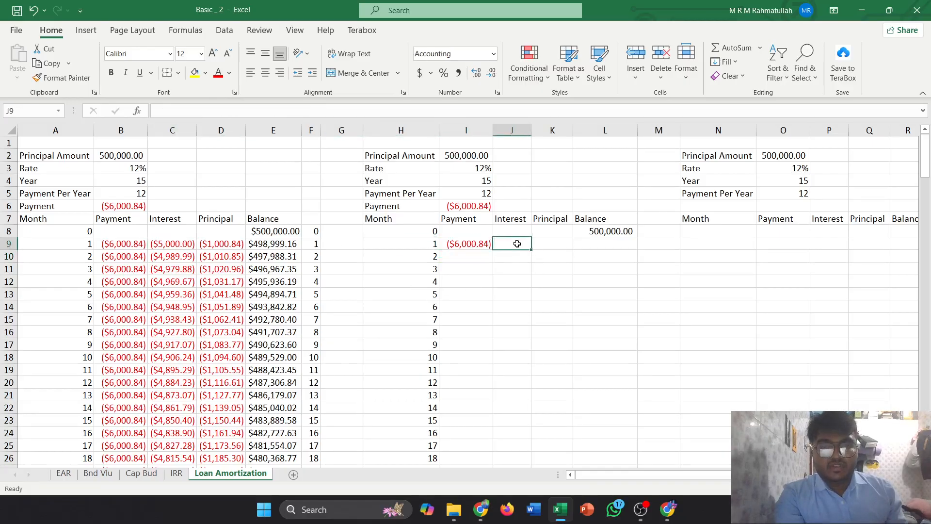
type("=ipm")
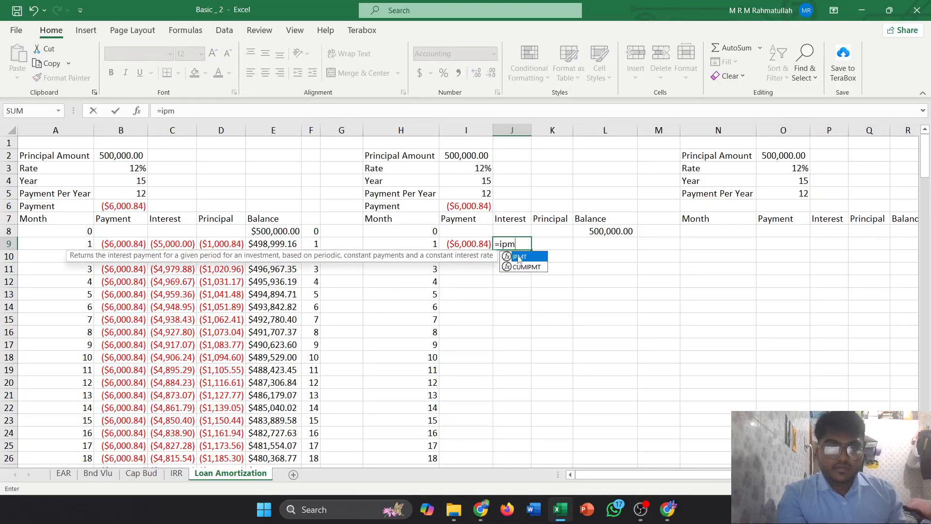
double_click(518, 256)
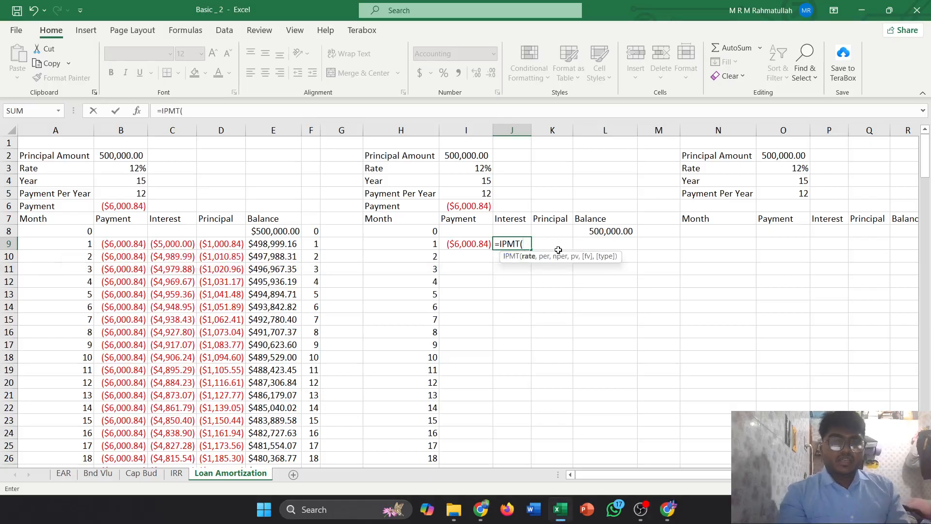
left_click(472, 172)
type("/")
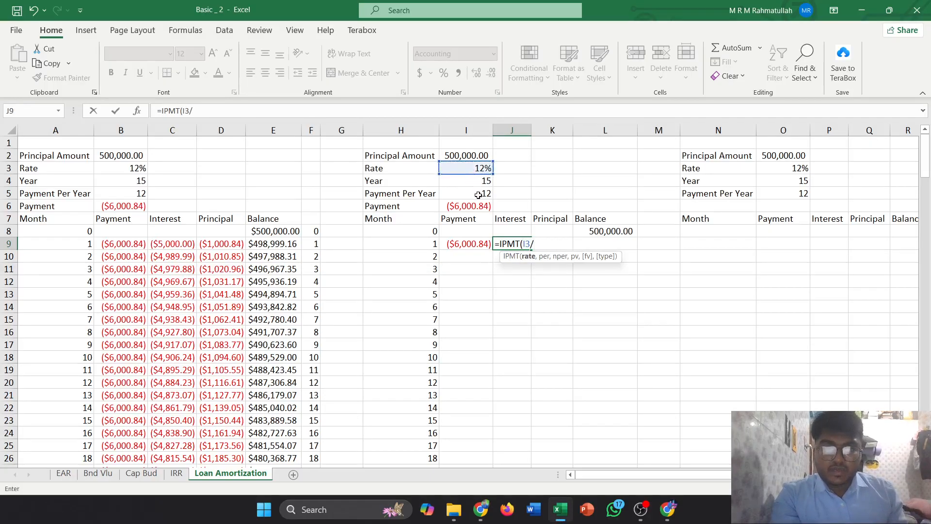
left_click(477, 194)
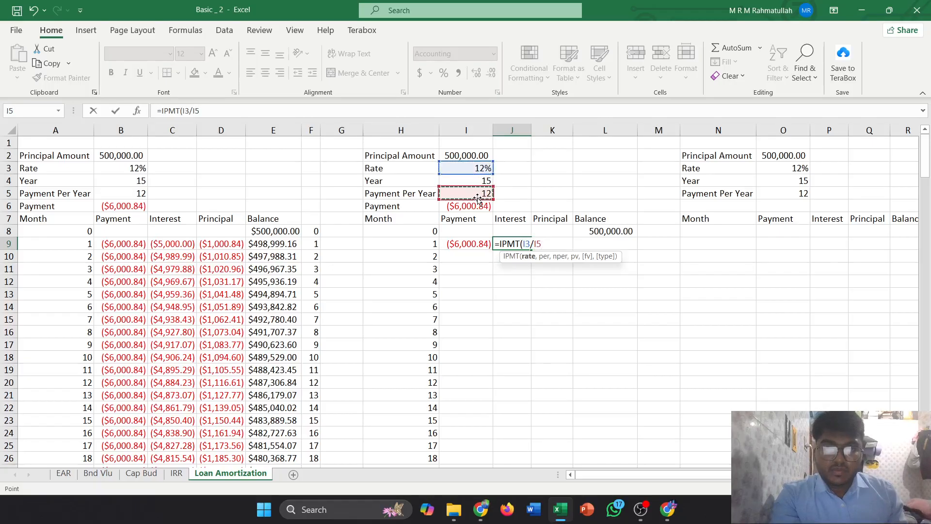
type(",")
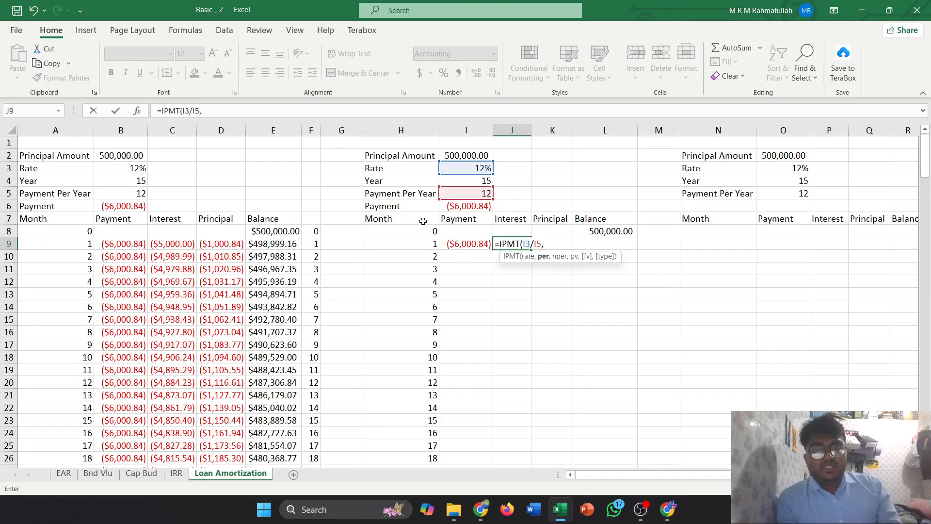
left_click(430, 246)
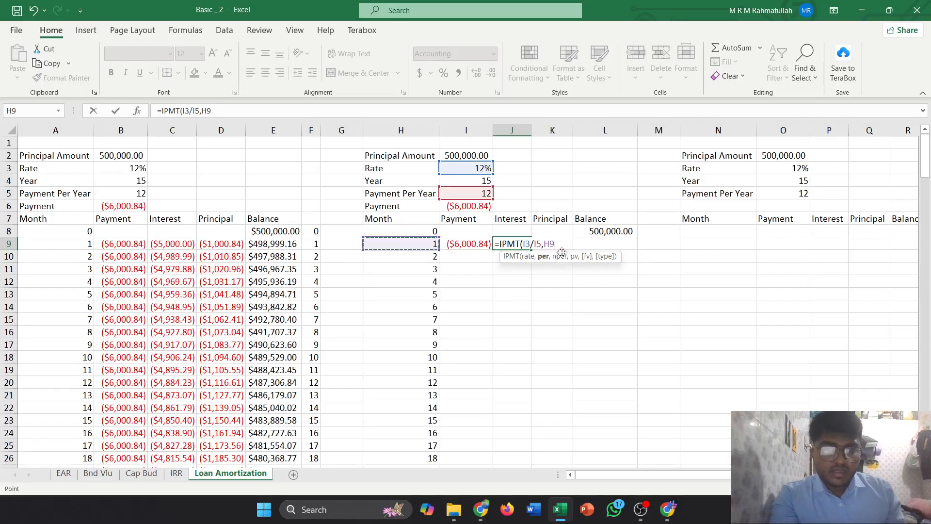
type(",")
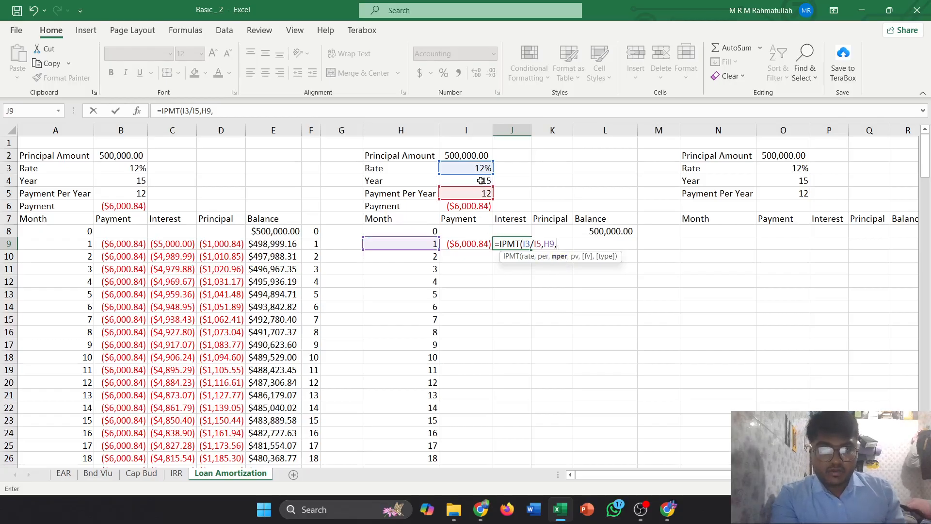
Complete the IPMT formula in J9 with number of periods I4*I5, present value I2, future value 0 and type 0.
left_click(481, 181)
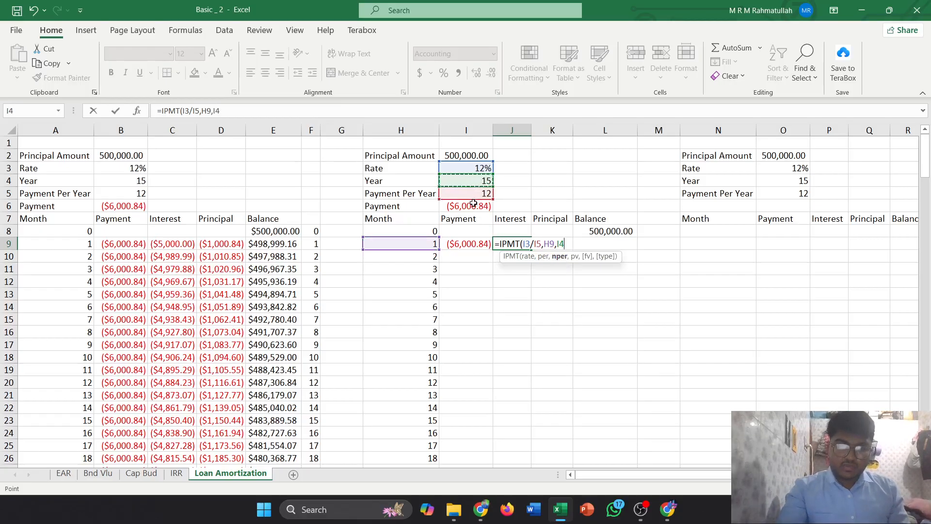
type("*")
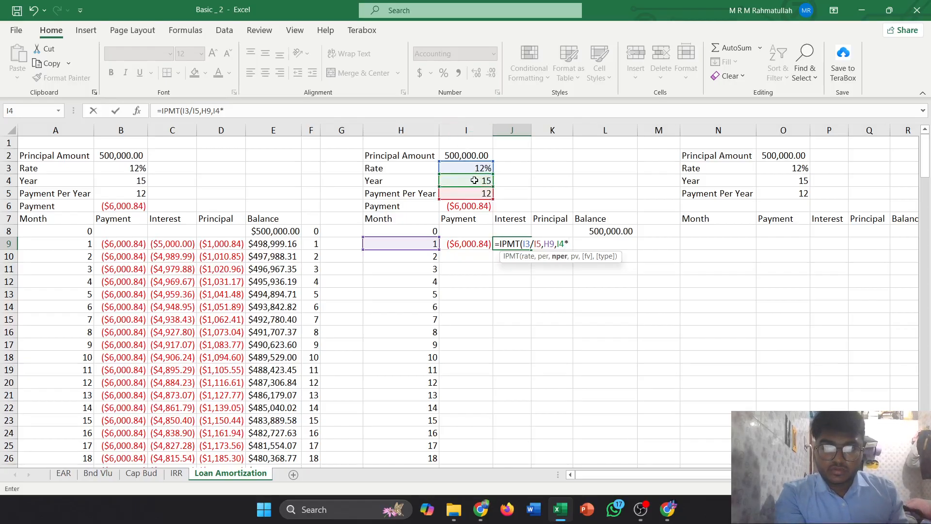
left_click(478, 193)
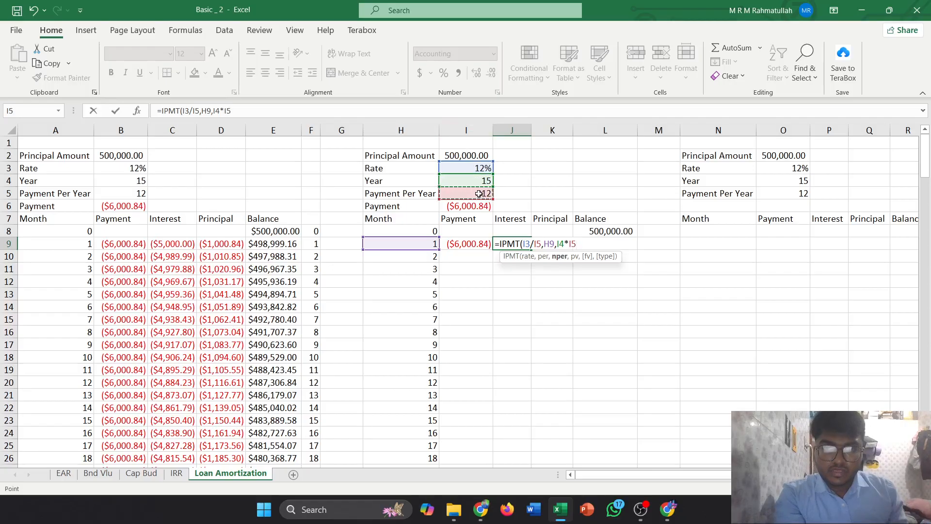
type(",")
left_click(473, 157)
type(",")
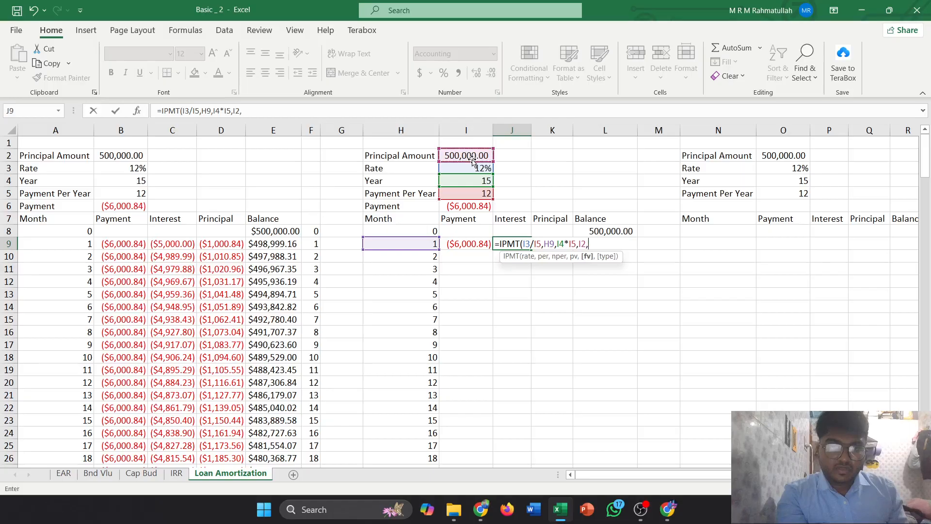
type("0,")
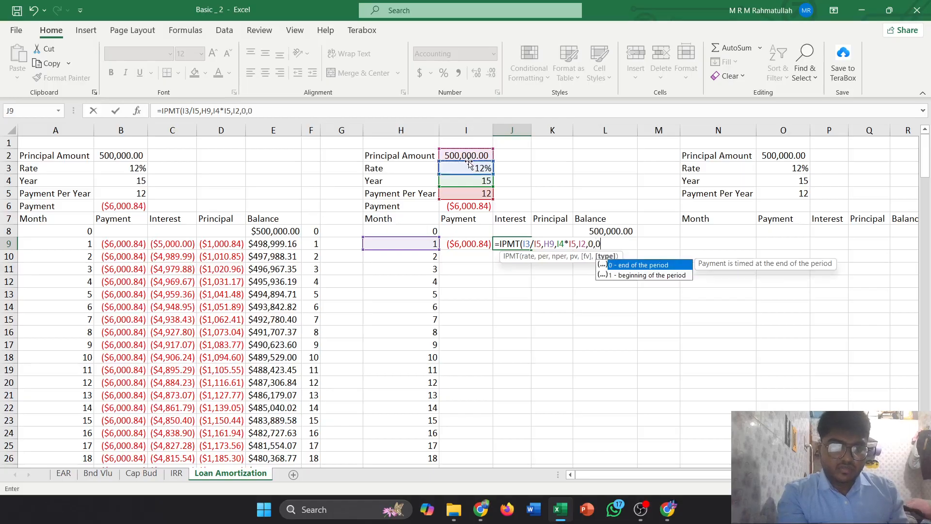
type("0)")
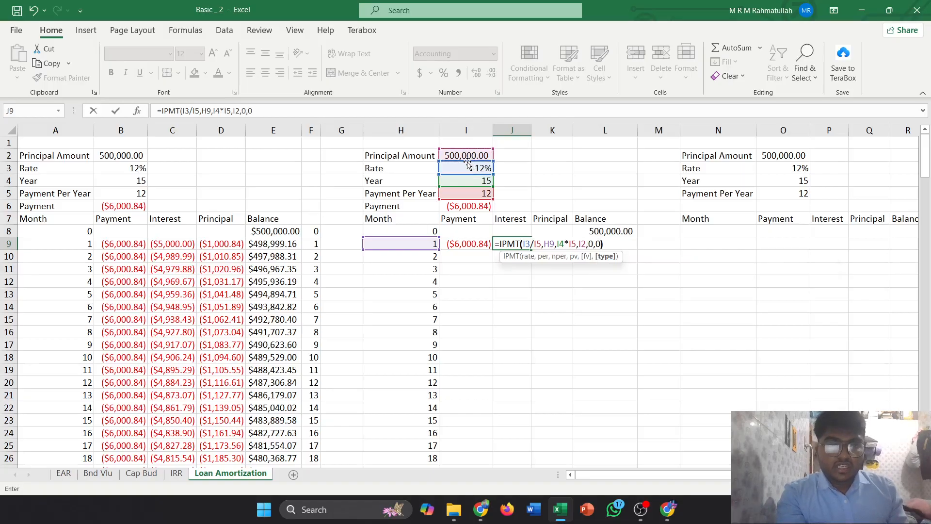
key("Return")
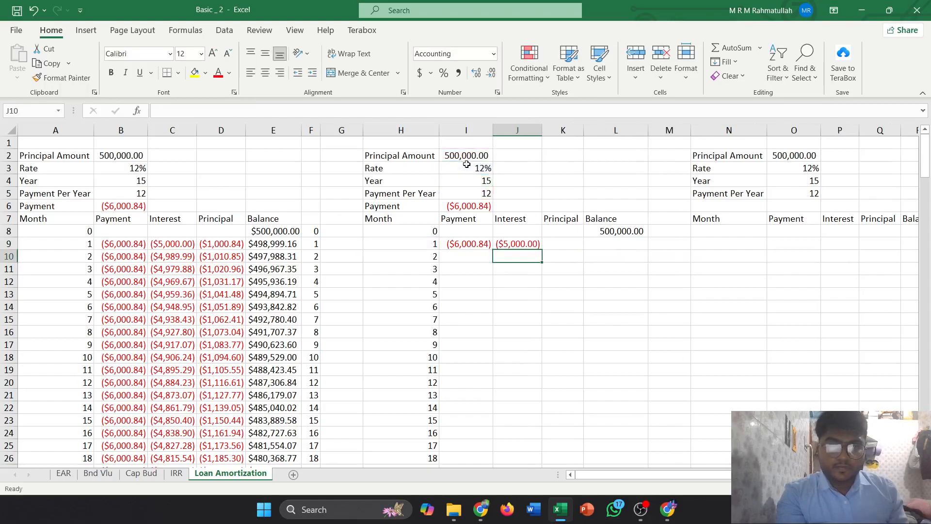
left_click(509, 245)
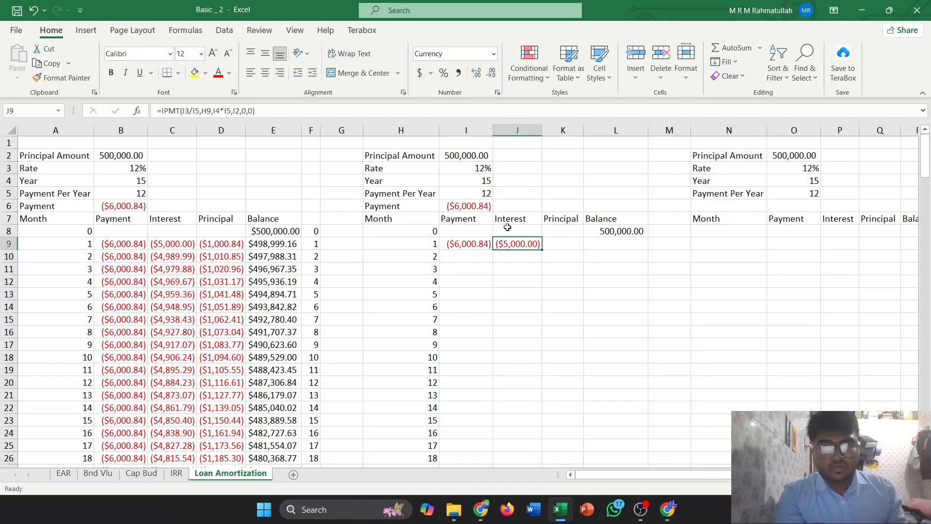
Check the principal formula in D9 as reference and select K9 for month 1's principal.
left_click(240, 244)
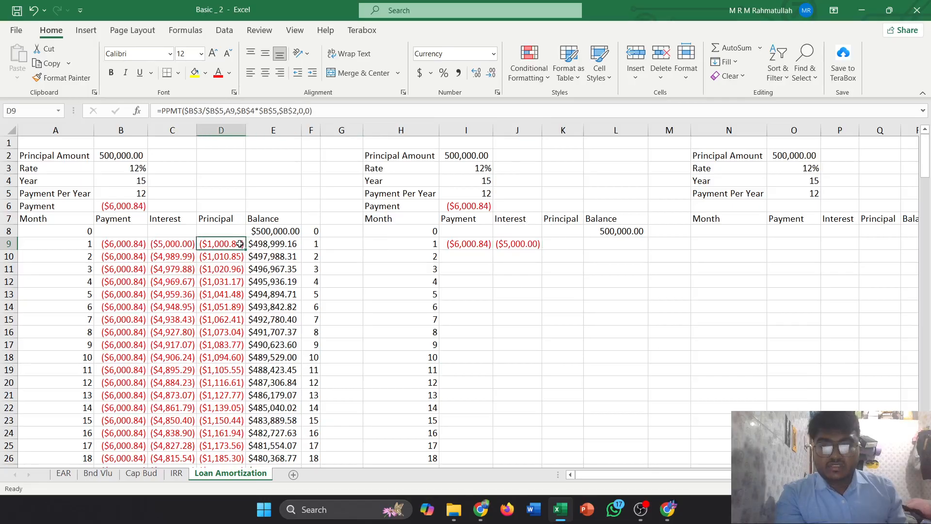
left_click(573, 248)
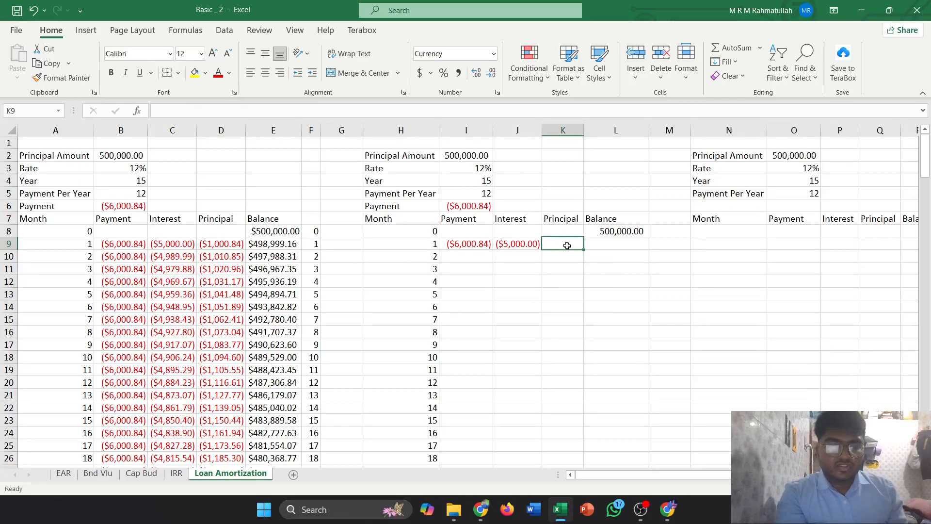
left_click(219, 248)
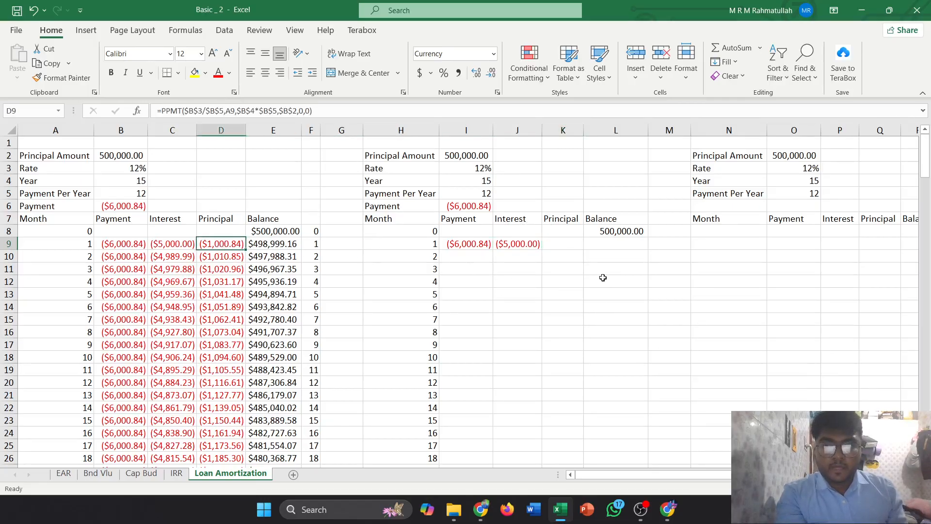
left_click(547, 243)
type("ppm")
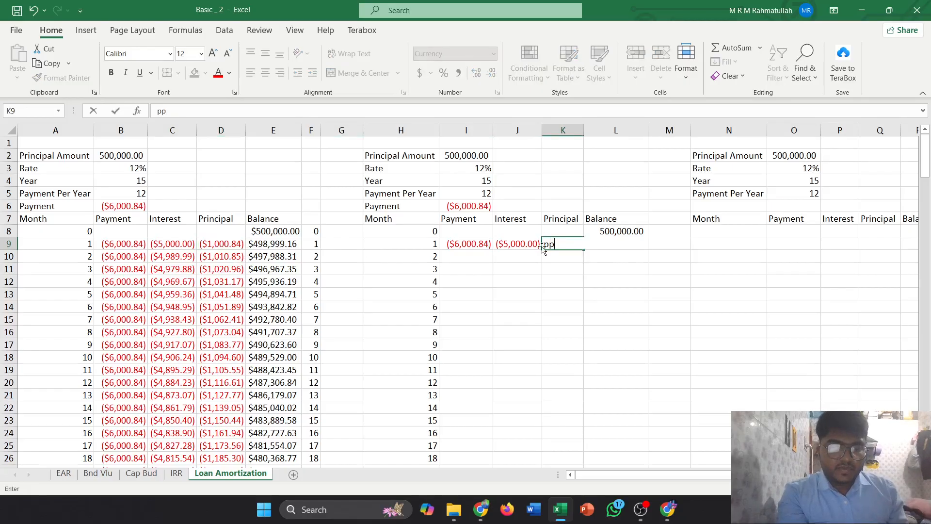
key("BackSpace")
key("BackSpace")
key("BackSpace")
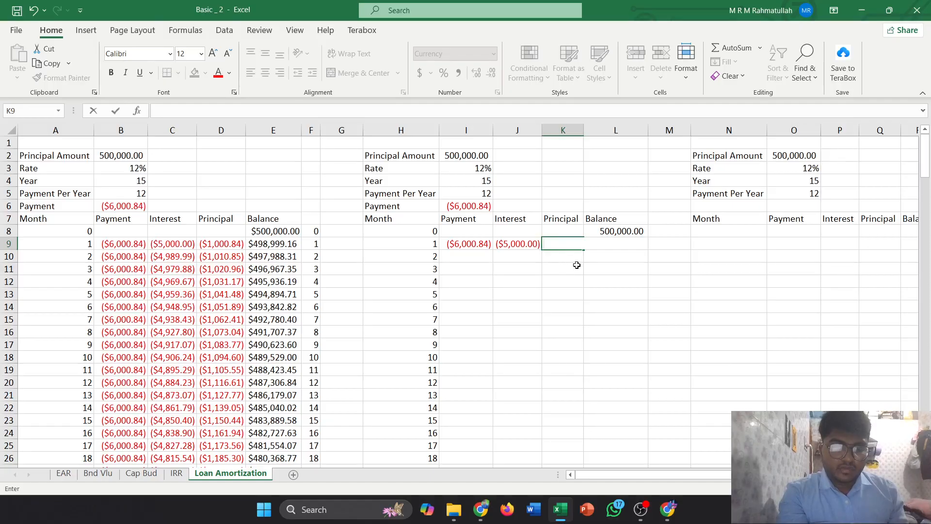
Start a PPMT formula in K9 for month 1's principal with rate I3/I5 and period H9.
type("=ppm")
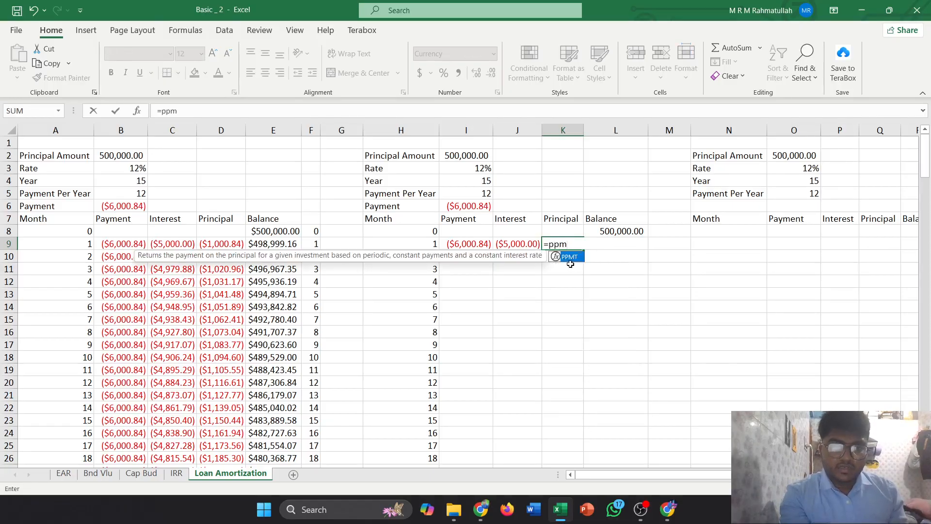
double_click(571, 258)
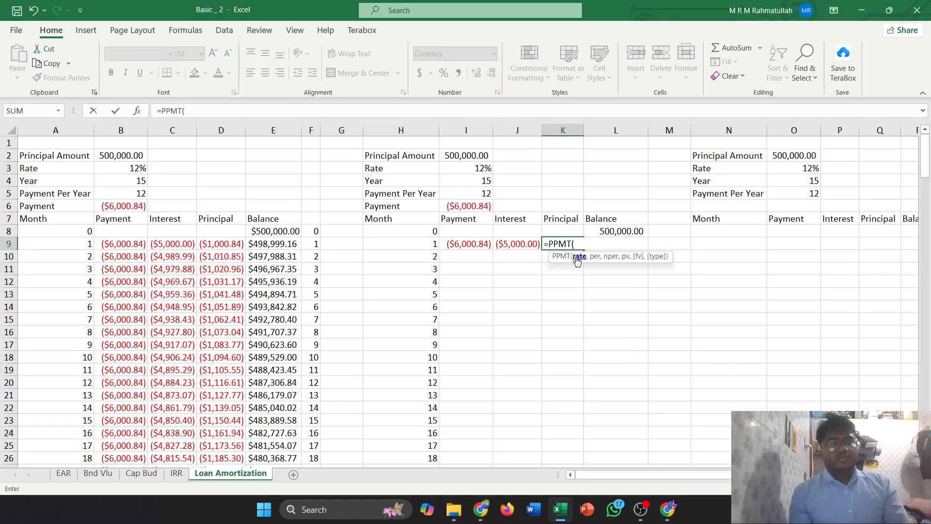
left_click(468, 181)
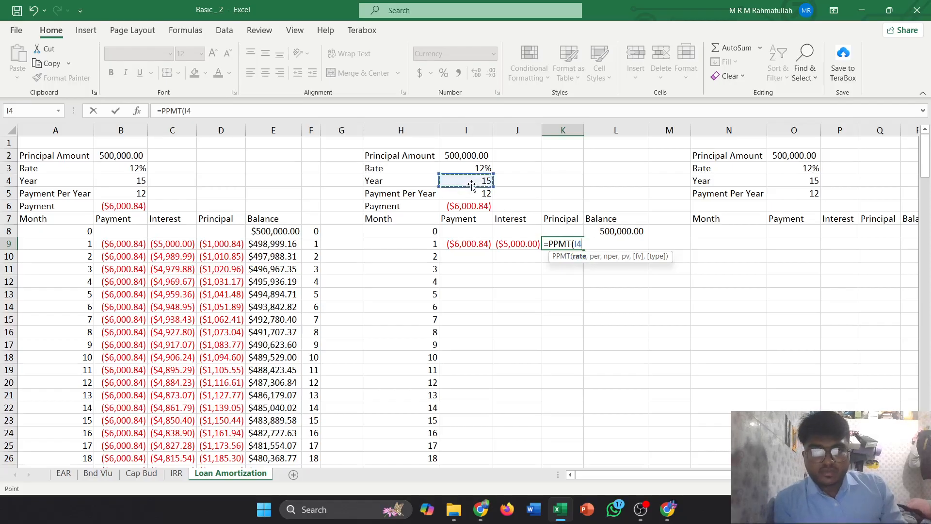
left_click(475, 169)
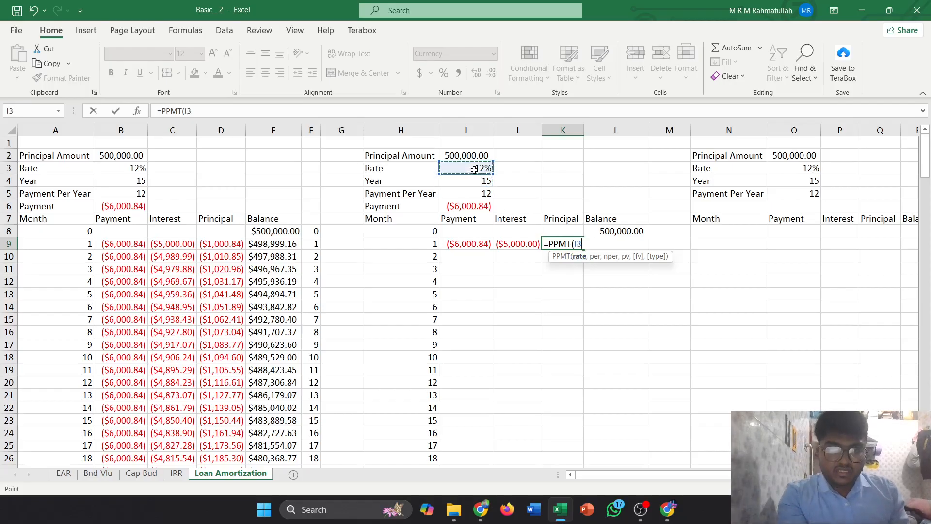
type("/")
left_click(478, 194)
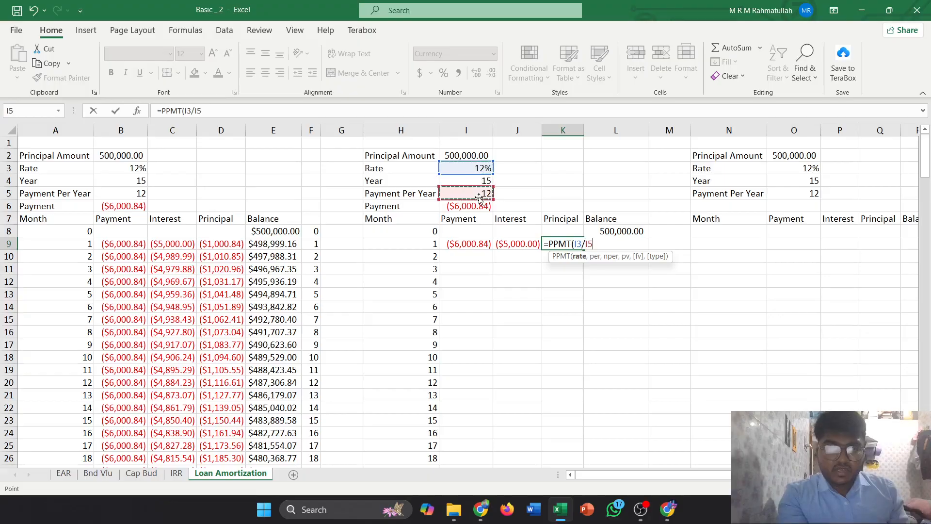
type(",")
left_click(474, 180)
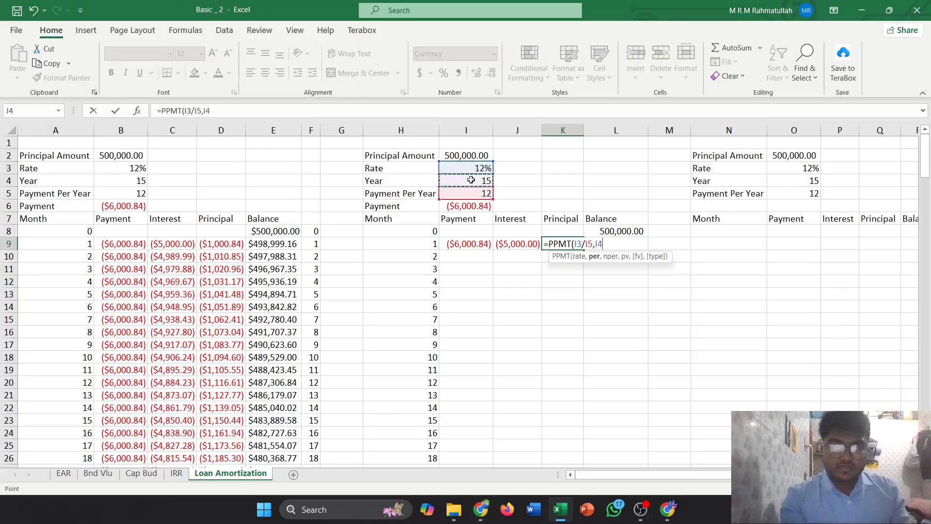
key("BackSpace")
key("BackSpace")
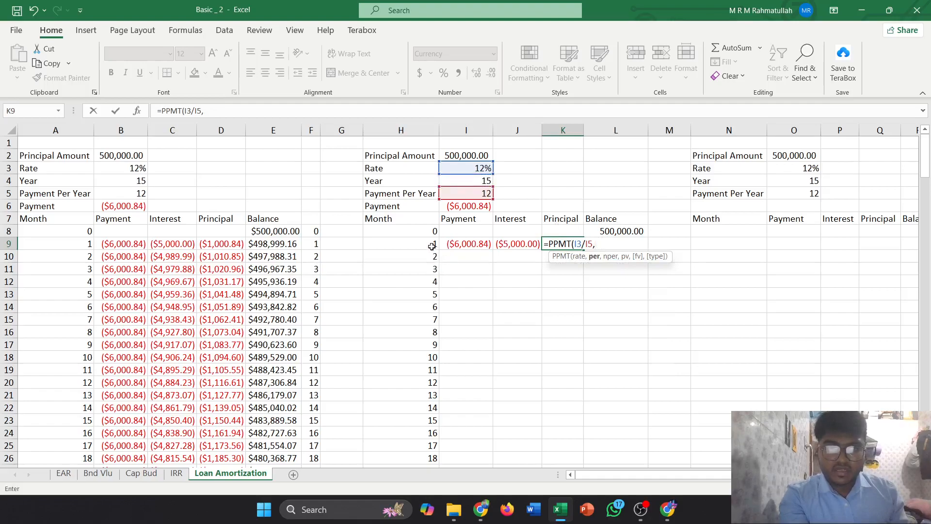
left_click(432, 245)
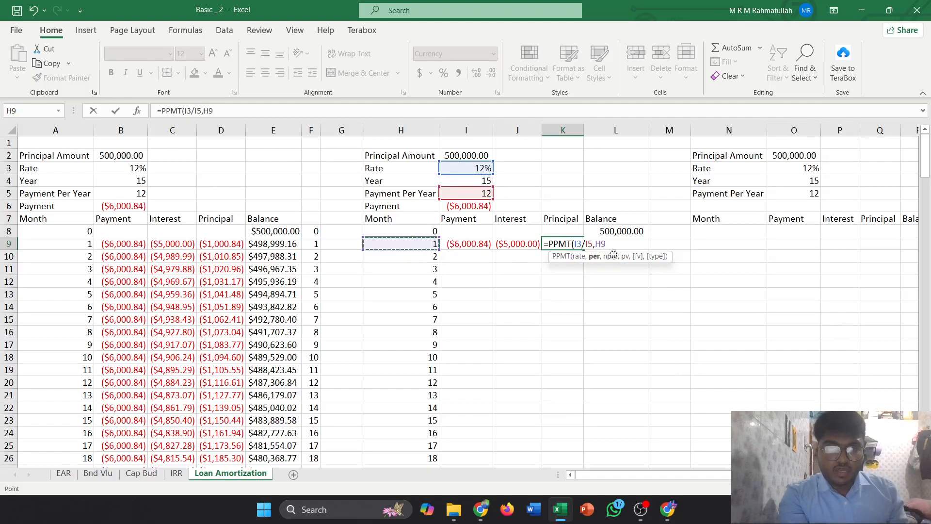
Complete the PPMT formula in K9 with number of periods I4*I5, present value I2, future value 0 and type 0.
type(",")
left_click(474, 181)
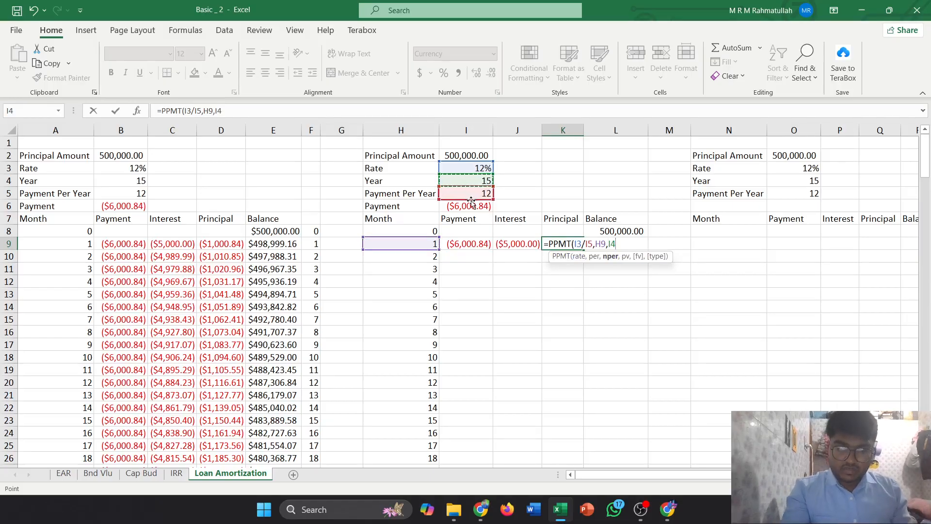
type("*")
left_click(480, 196)
type(",")
left_click(469, 158)
type(",")
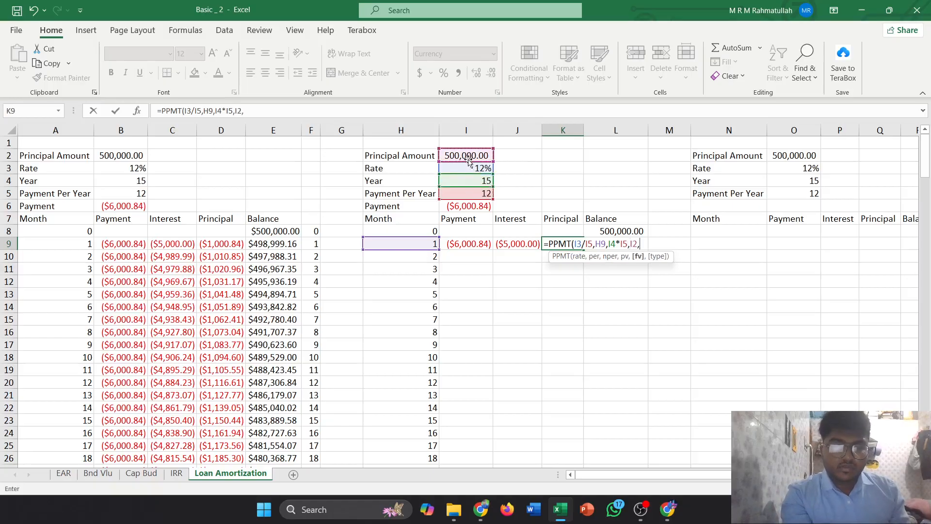
type("0,0")
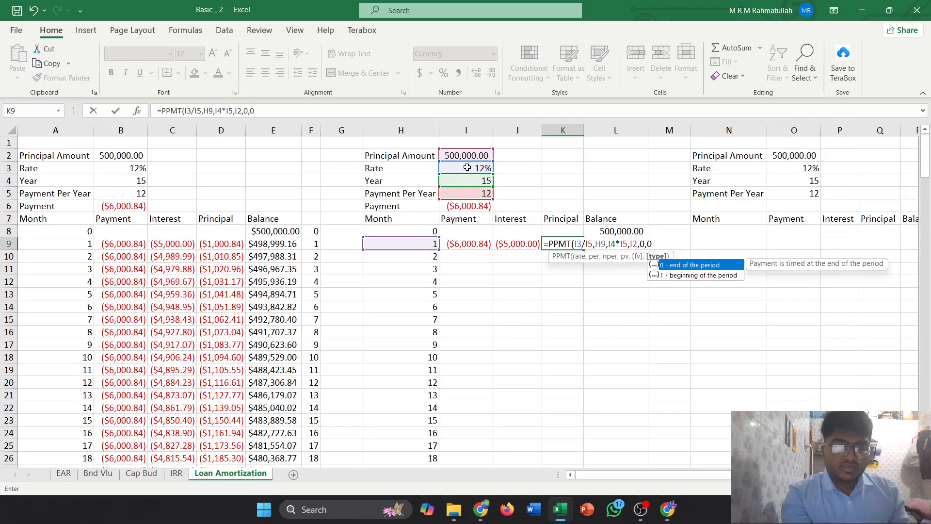
type(")")
key("Return")
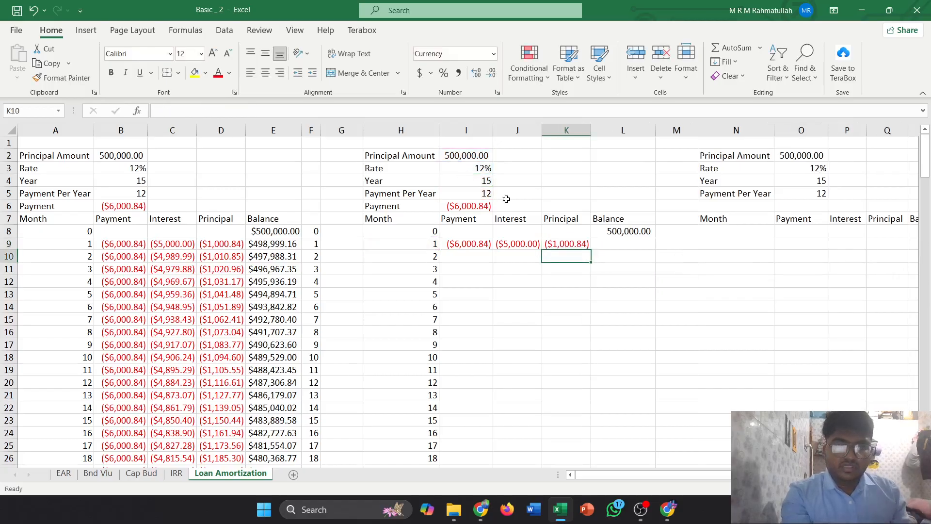
left_click(575, 246)
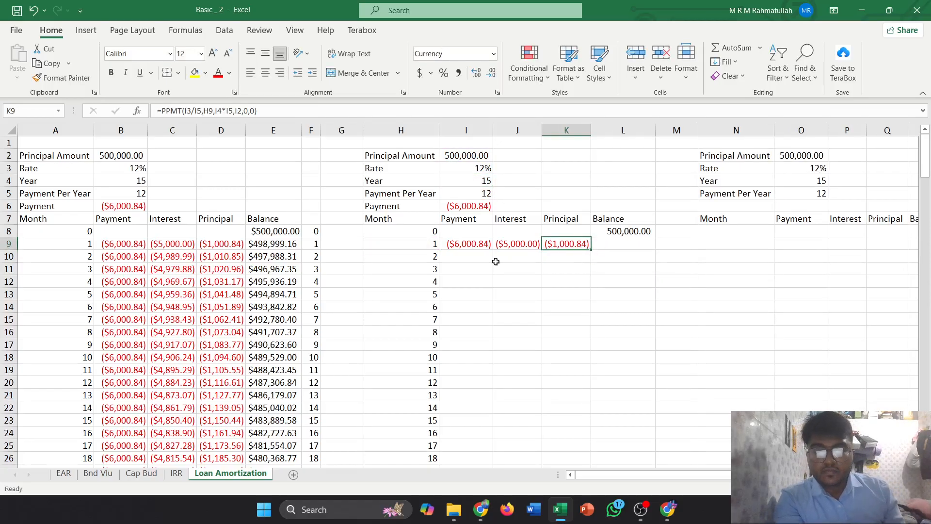
Check the balance formula in E9 as reference and enter =L8-(K9) in L9 for month 1's balance.
left_click(268, 243)
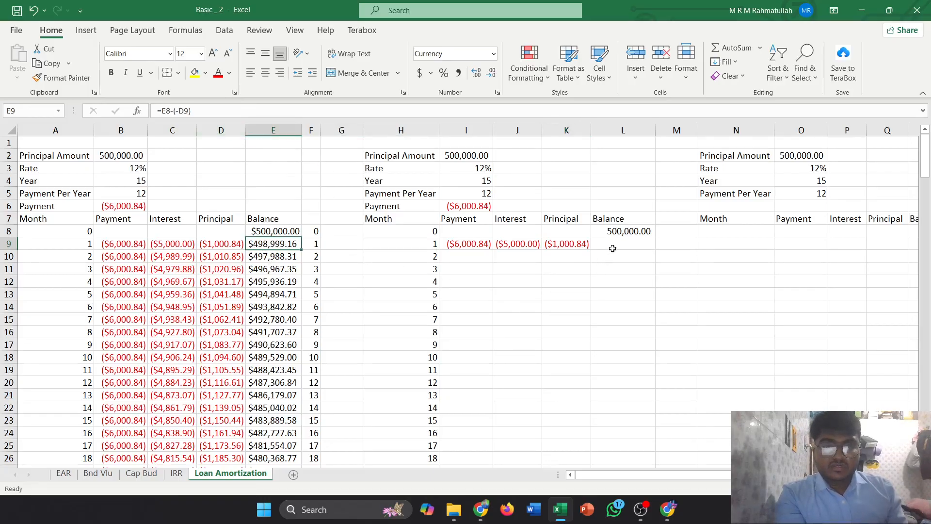
left_click(609, 249)
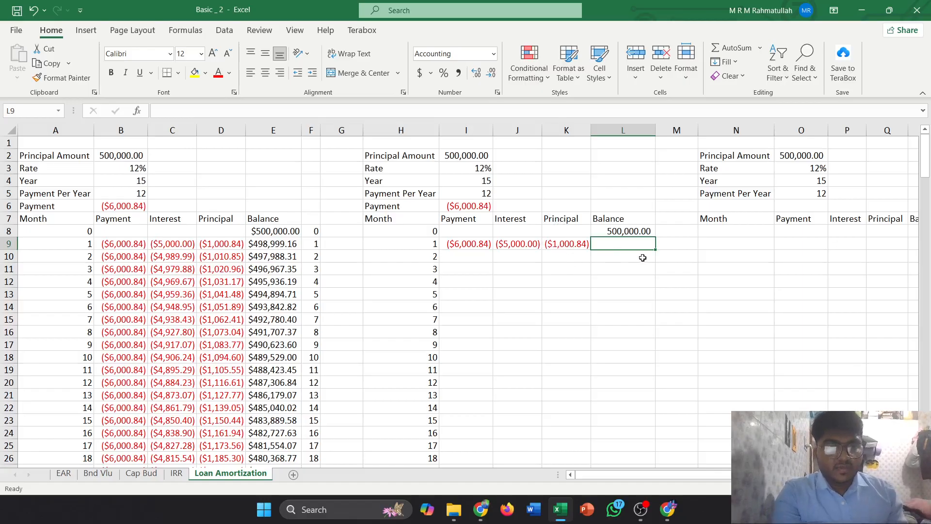
type("=")
left_click(627, 233)
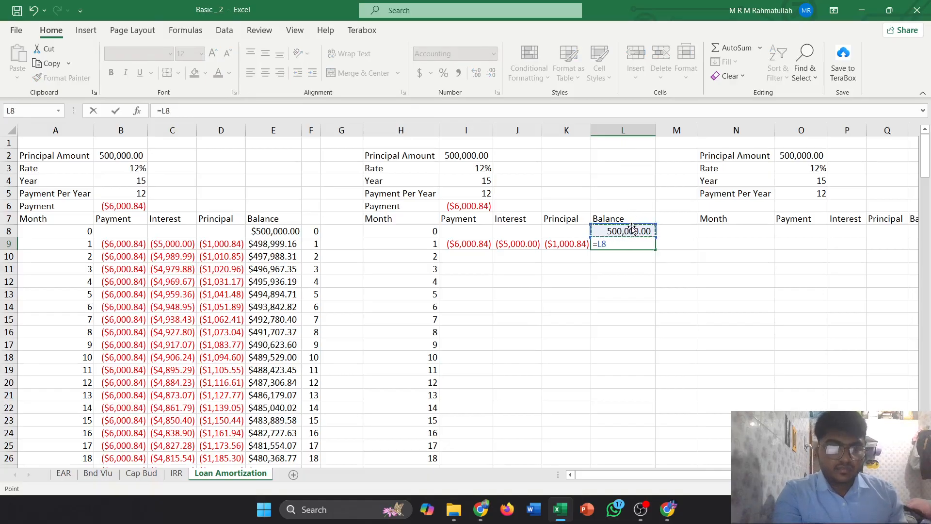
type("-")
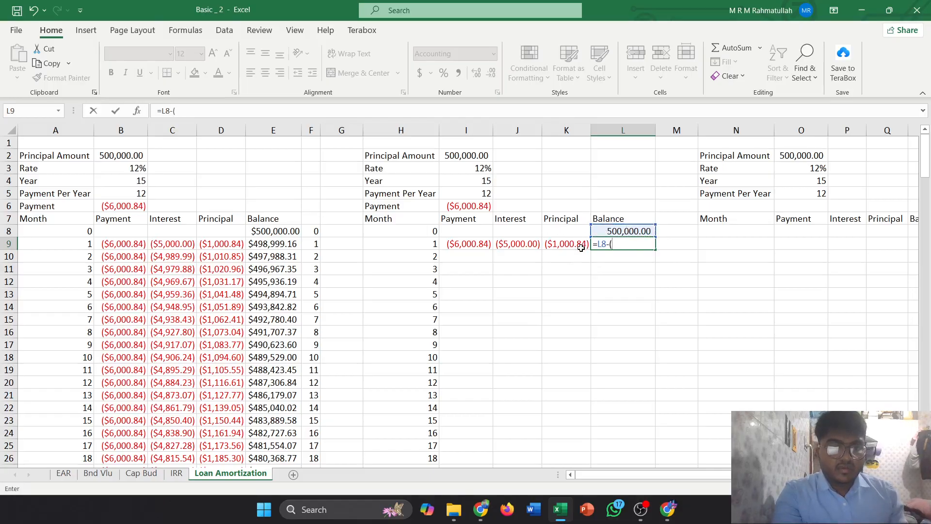
type("(")
left_click(570, 245)
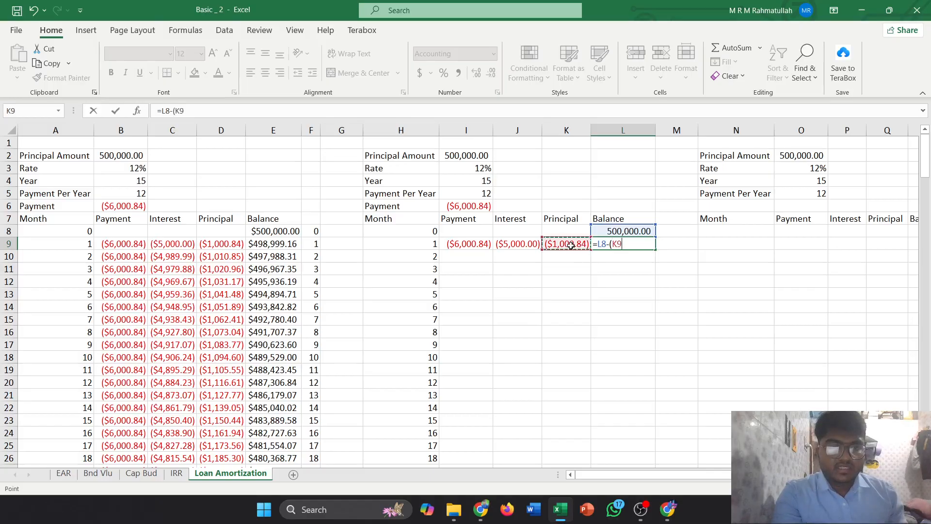
type(")")
key("Return")
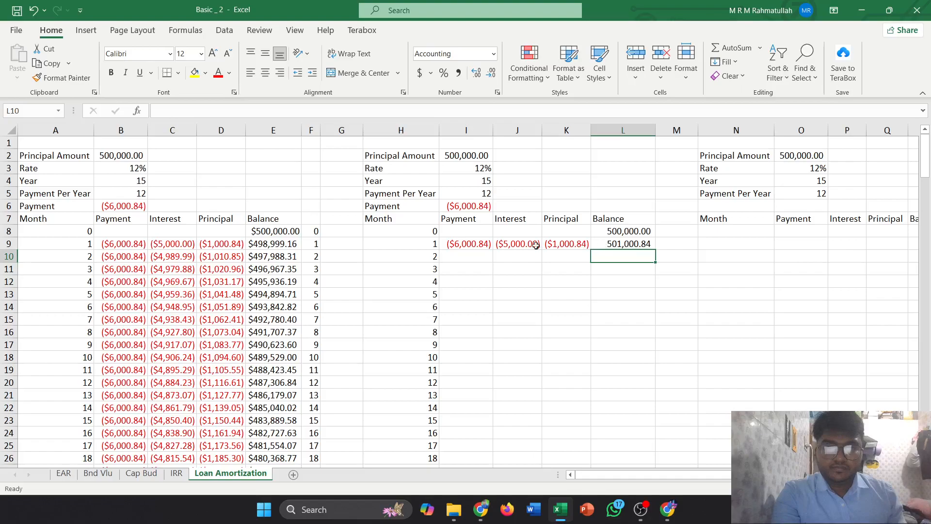
Correct the balance formula in L9 to =L8-(-K9) so it matches the reference table's pattern.
left_click(277, 242)
left_click(634, 244)
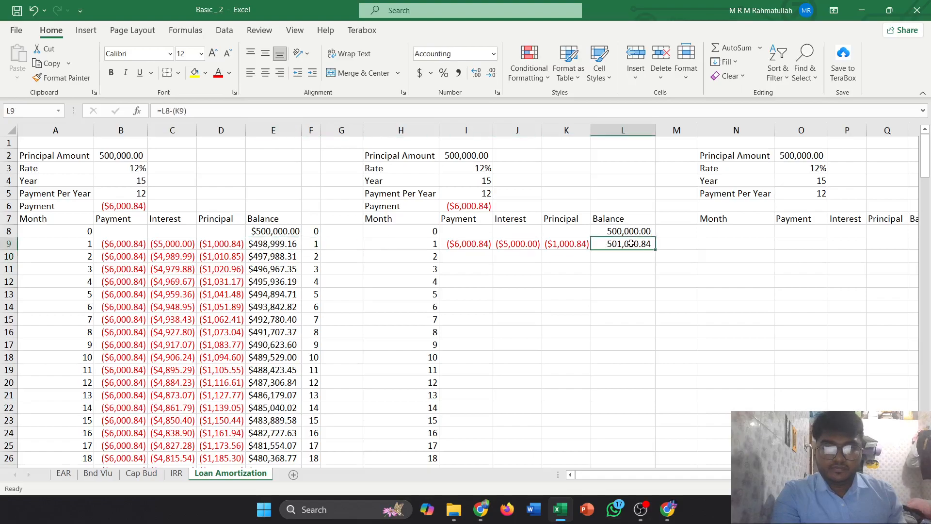
left_click(173, 111)
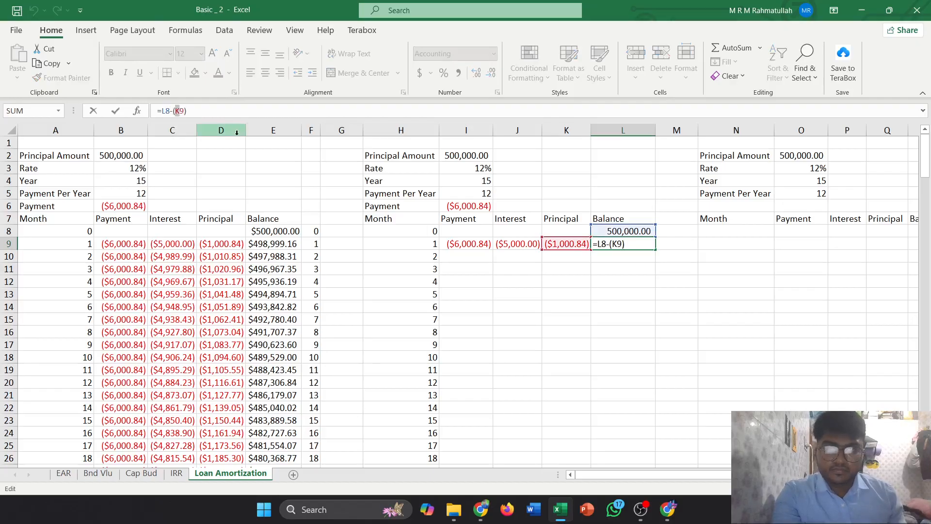
type("-")
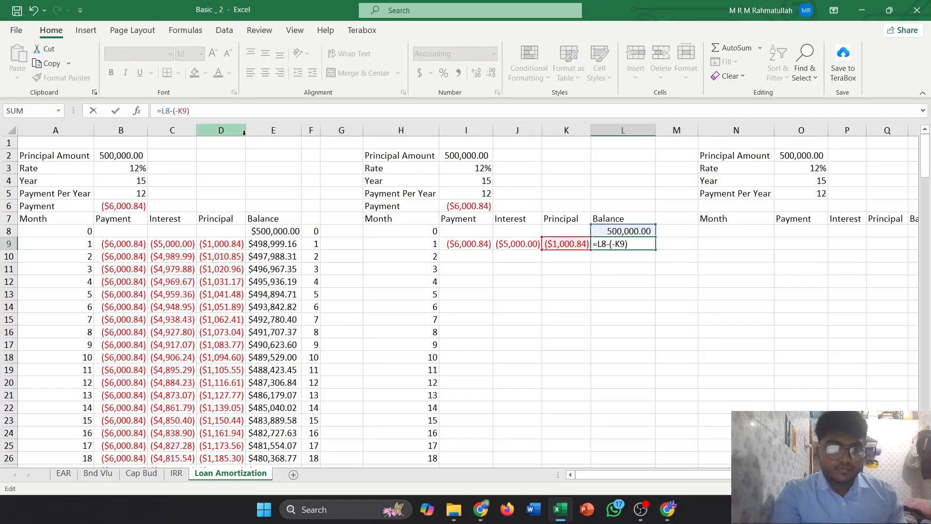
key("Return")
left_click(620, 242)
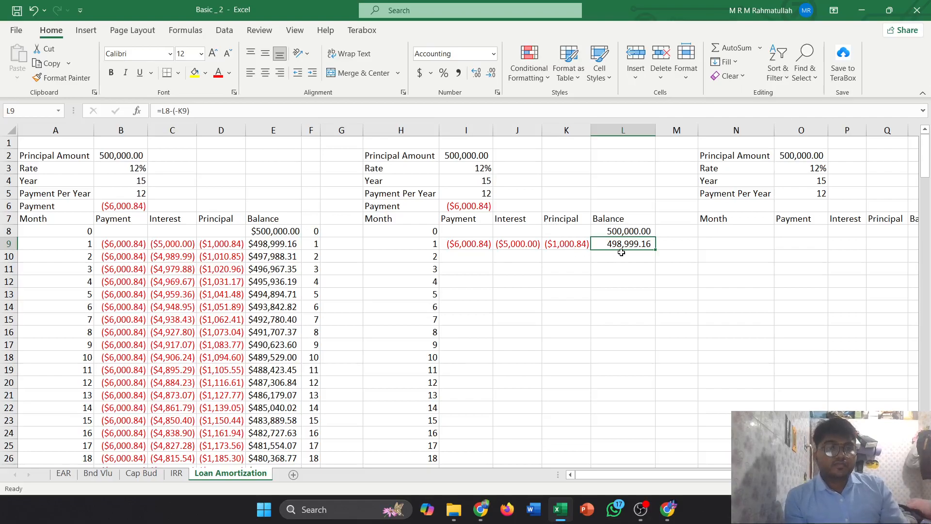
Look over the month 1 row I9:L9 and the empty months below it in the second table.
left_click(470, 243)
left_click_drag(470, 243, 623, 435)
left_click(720, 341)
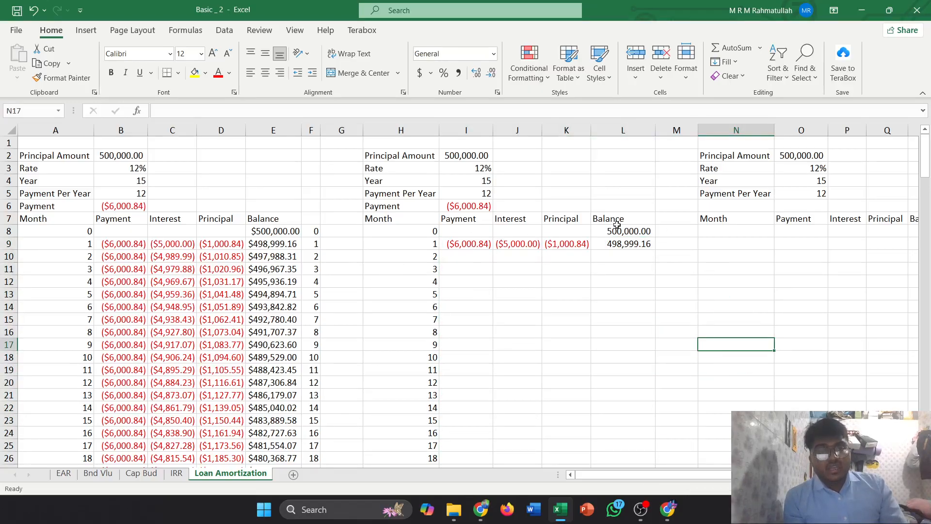
scroll(557, 268, "down", 15)
scroll(562, 298, "down", 11)
scroll(562, 301, "up", 20)
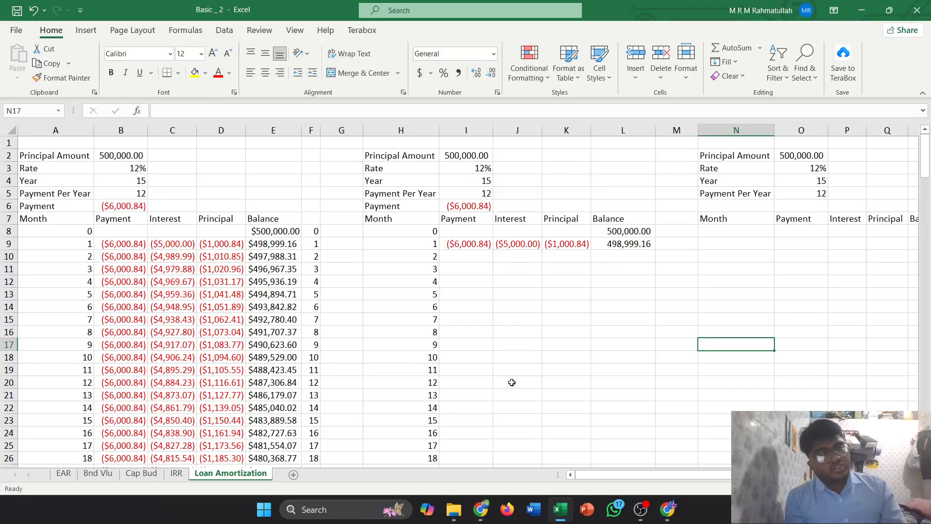
left_click_drag(482, 242, 622, 247)
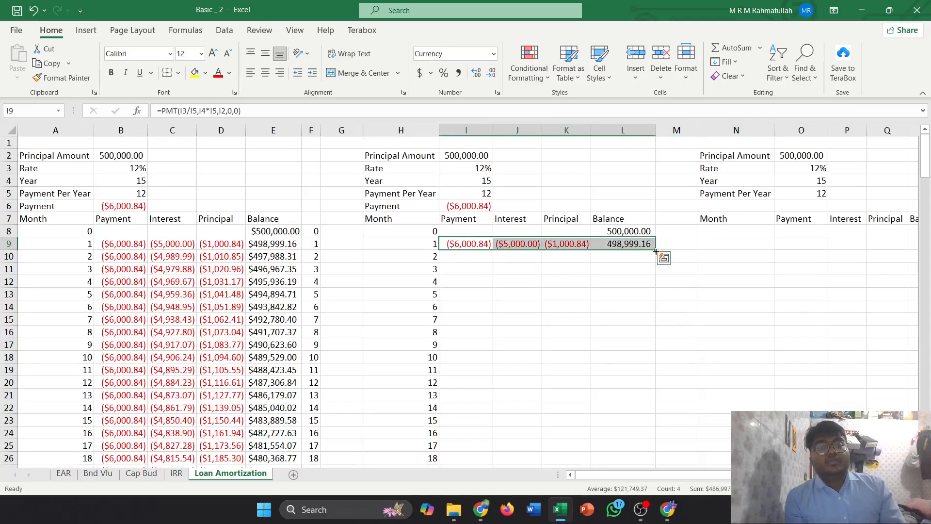
left_click(465, 257)
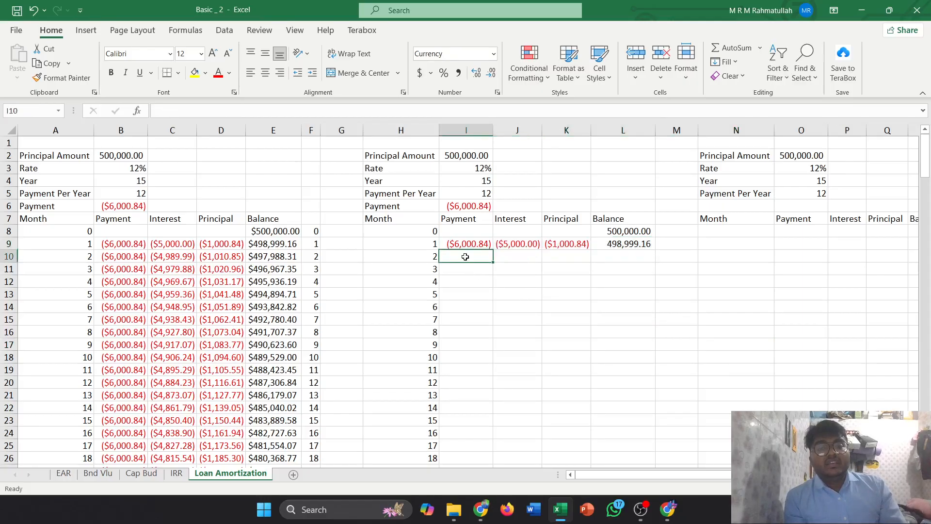
Examine the cell references in the payment formula in B10 and the period argument of the interest formulas in C10 and C9.
left_click(116, 257)
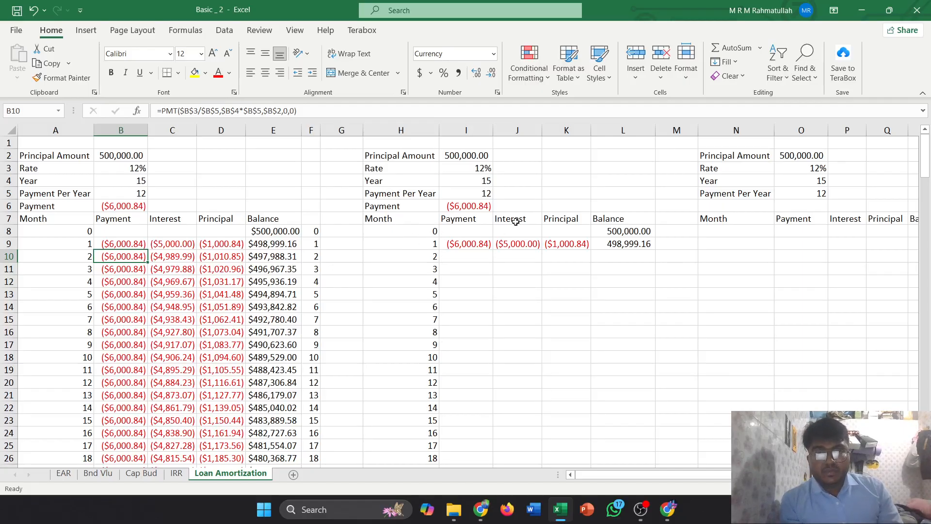
left_click(155, 224)
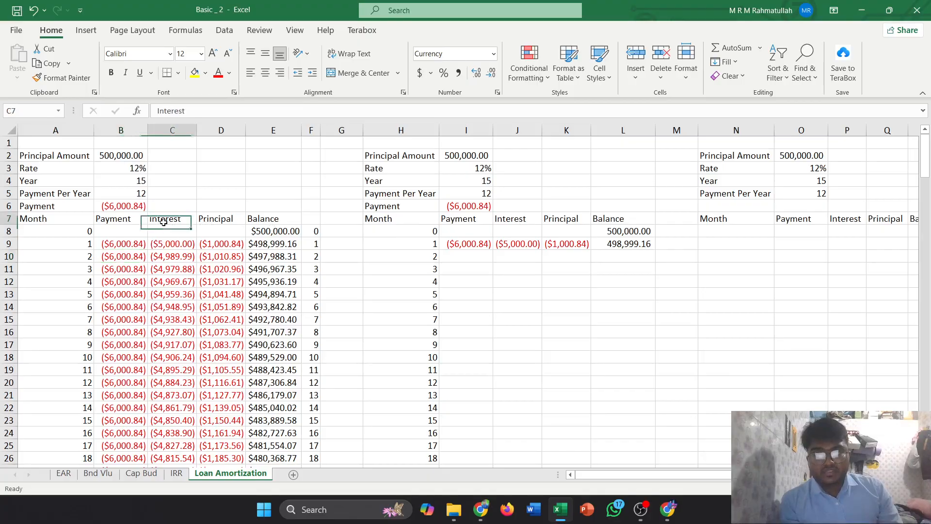
left_click(178, 253)
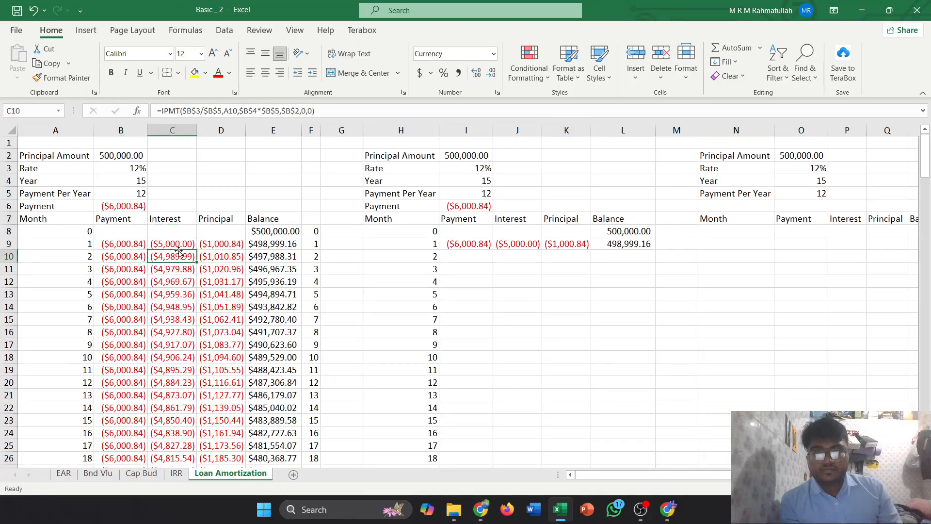
left_click(236, 111)
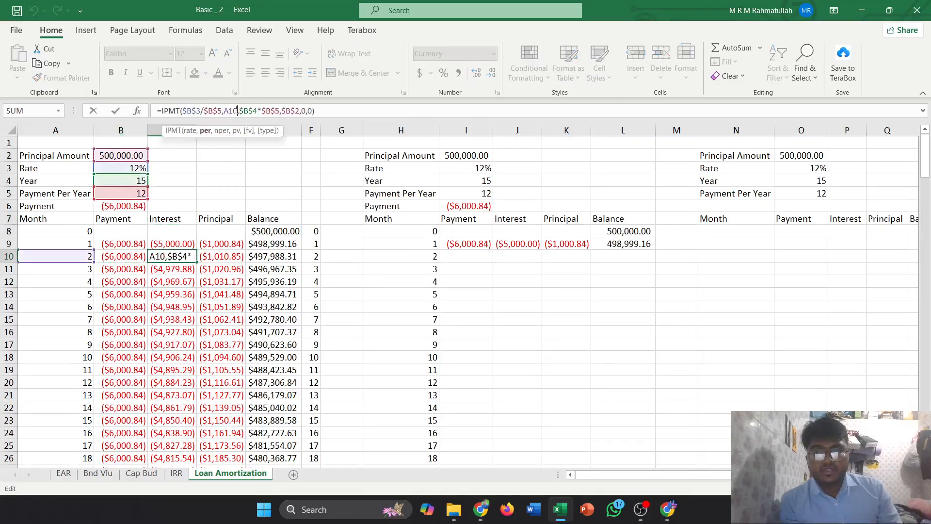
left_click(171, 244)
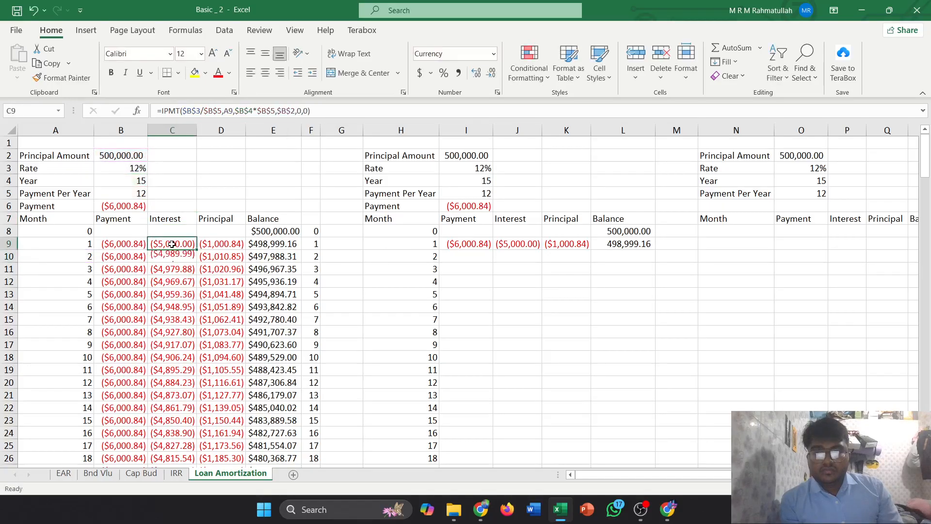
left_click(228, 110)
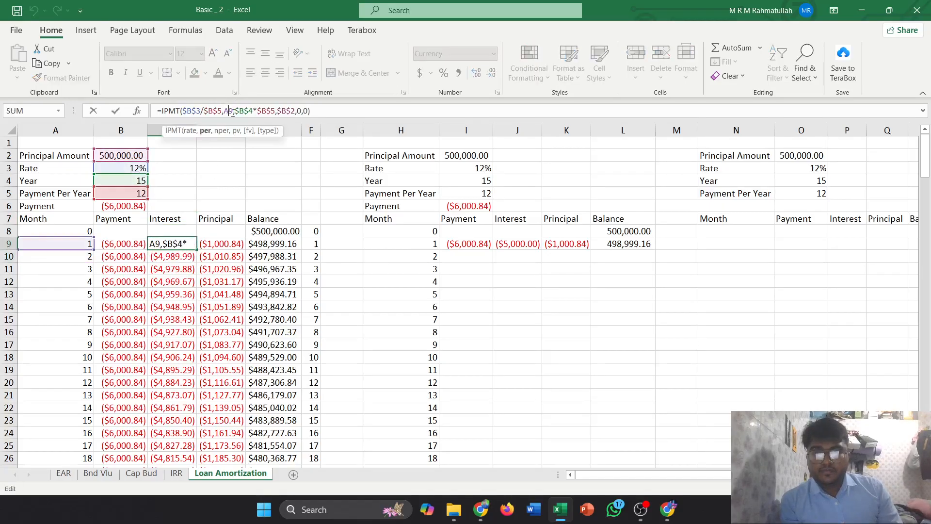
left_click(386, 273)
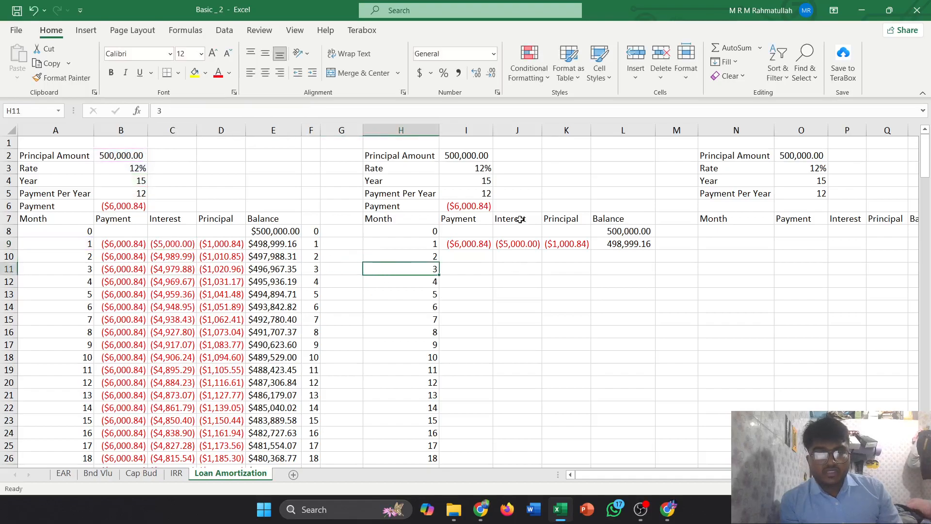
left_click(515, 256)
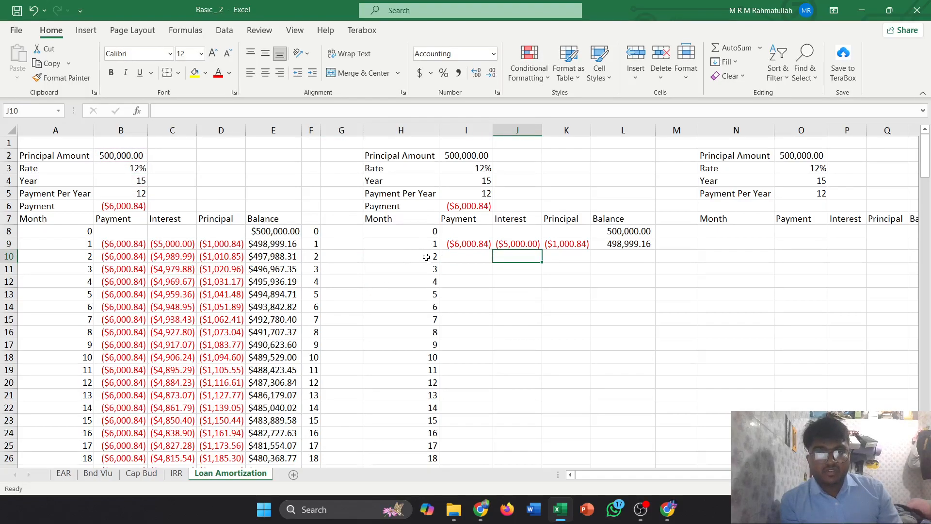
left_click(456, 256)
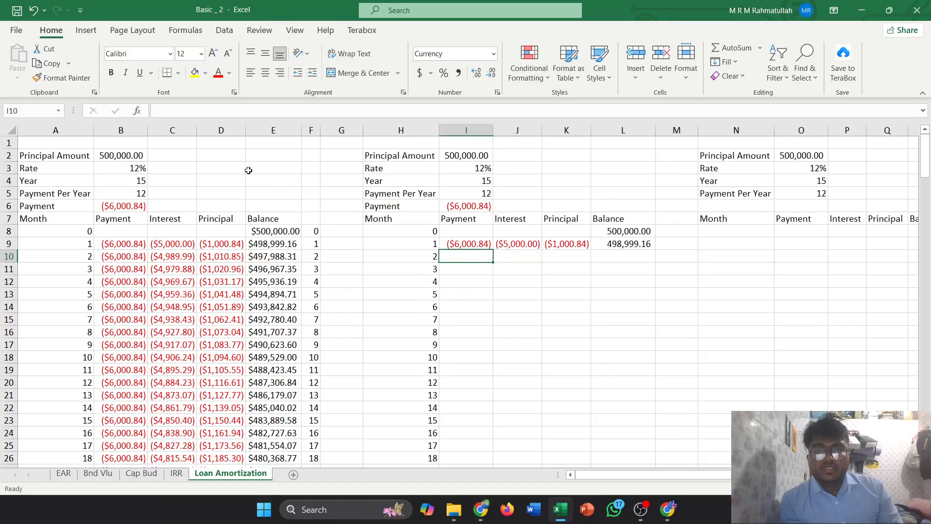
left_click(475, 243)
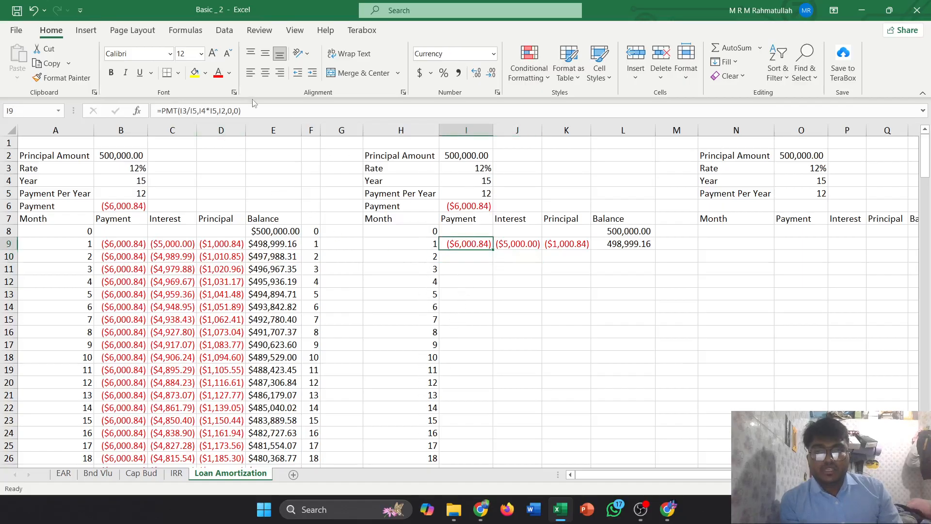
left_click(181, 110)
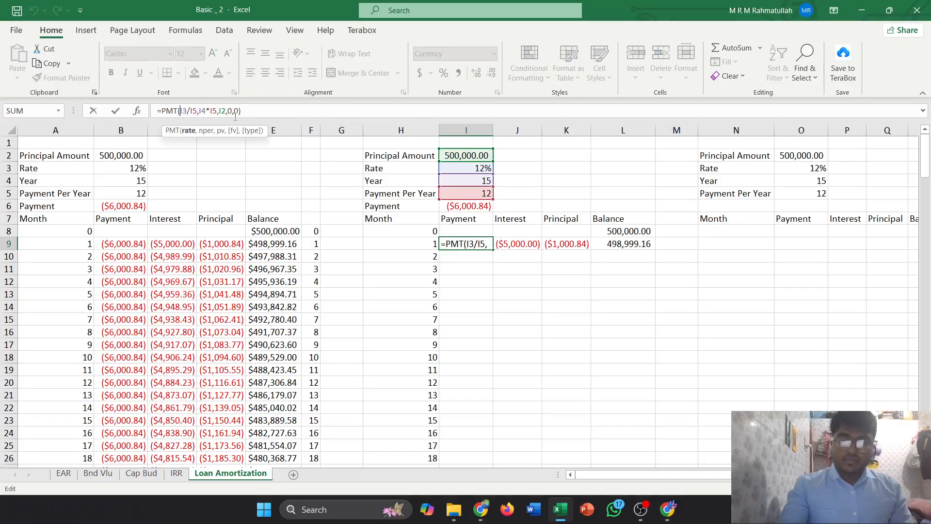
left_click(783, 327)
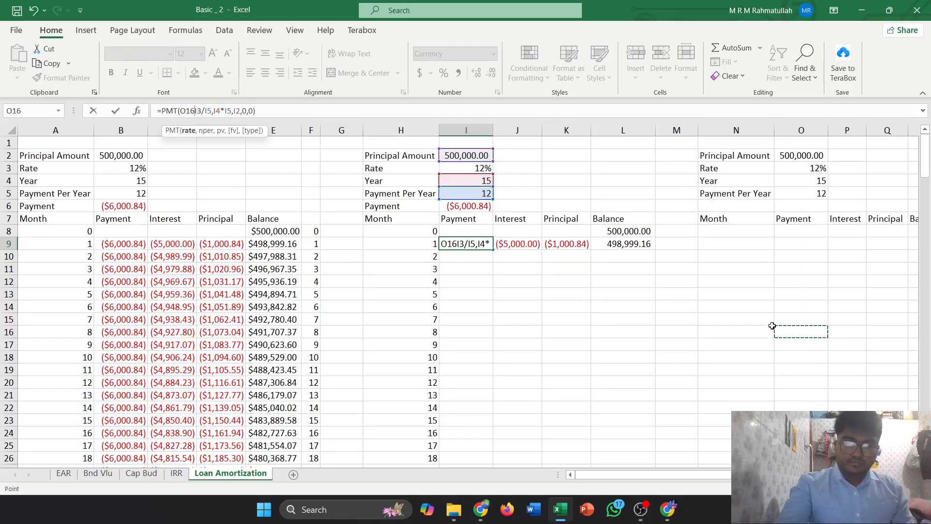
type("$")
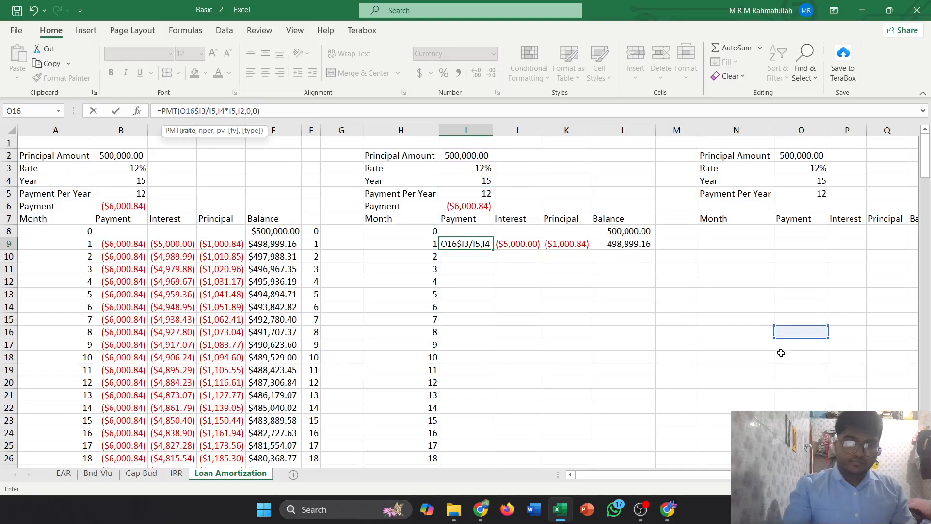
key("BackSpace")
key("BackSpace")
key("BackSpace")
key("BackSpace")
left_click(794, 392)
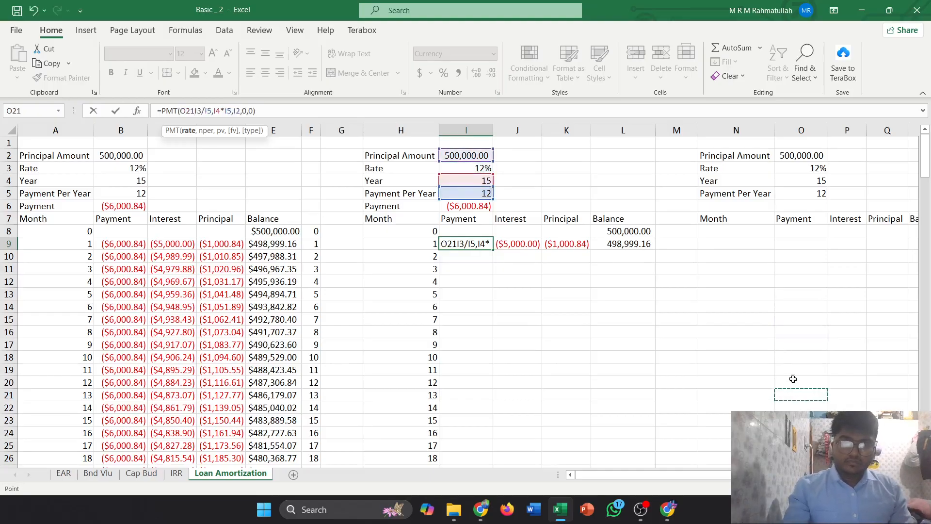
type("$")
key("BackSpace")
key("Return")
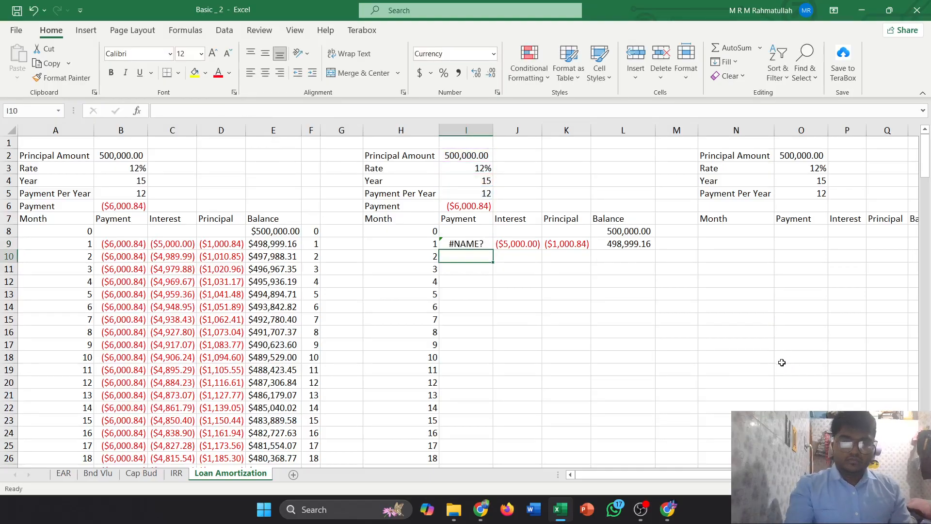
key("ctrl+z")
left_click(782, 319)
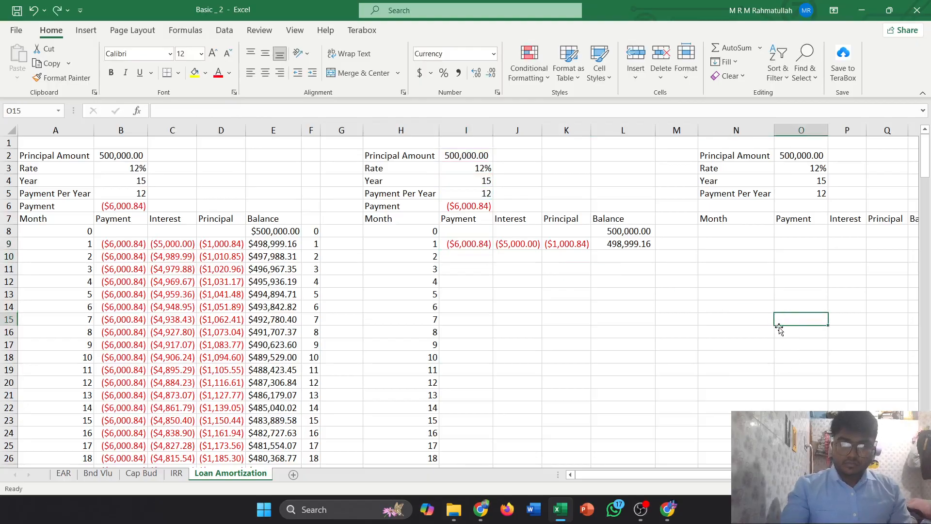
type("$")
double_click(794, 322)
key("BackSpace")
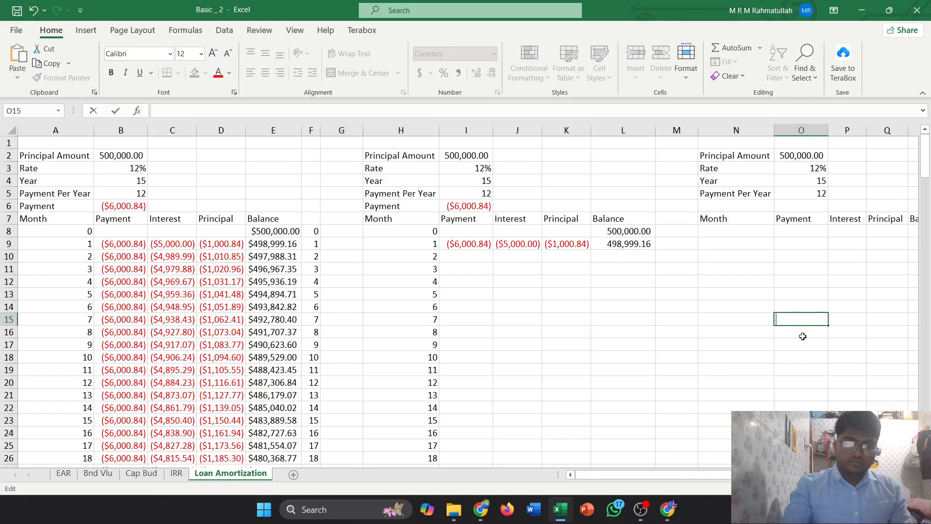
key("Return")
Make the rate references in the payment formula in I9 absolute as $I$3/$I$5.
left_click(469, 244)
left_click(180, 110)
type("$I")
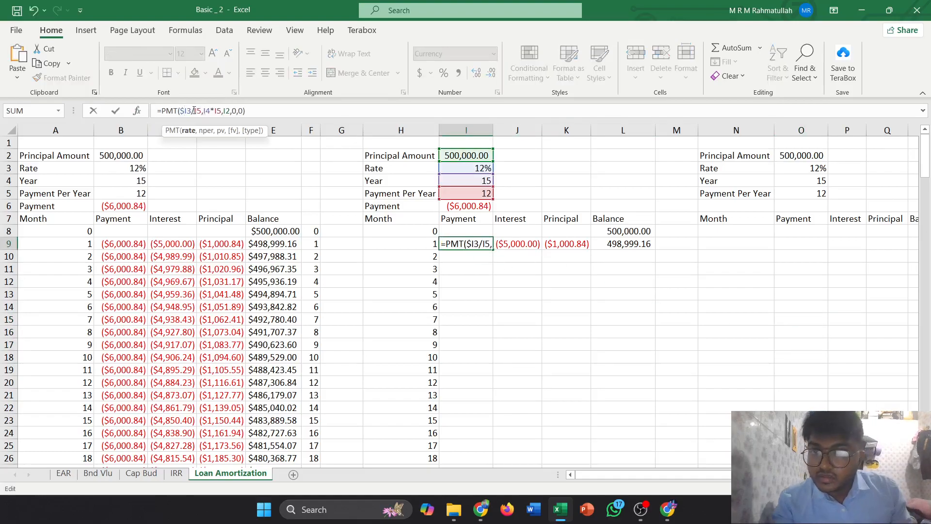
type("$")
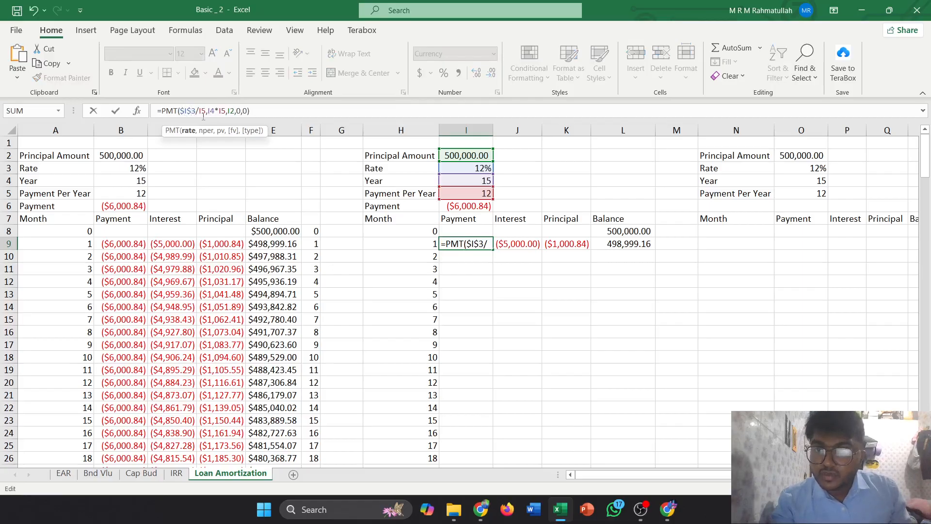
left_click(199, 111)
type("$")
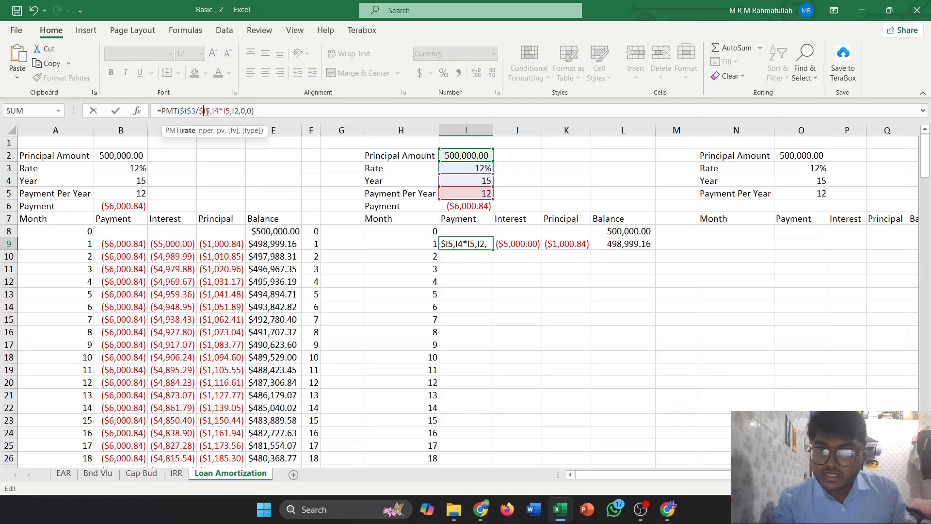
left_click(205, 111)
type("$")
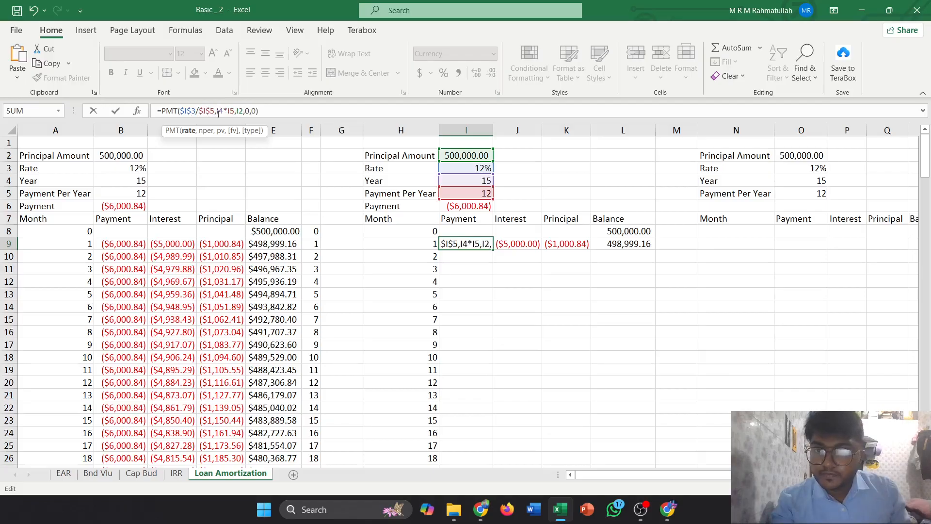
Anchor the remaining references in I9 as $I4*$I5 and $I$2, accepting the corrected formula =PMT($I$3/$I$5,$I4*$I5,$I$2,0,0).
left_click(218, 111)
type("$I")
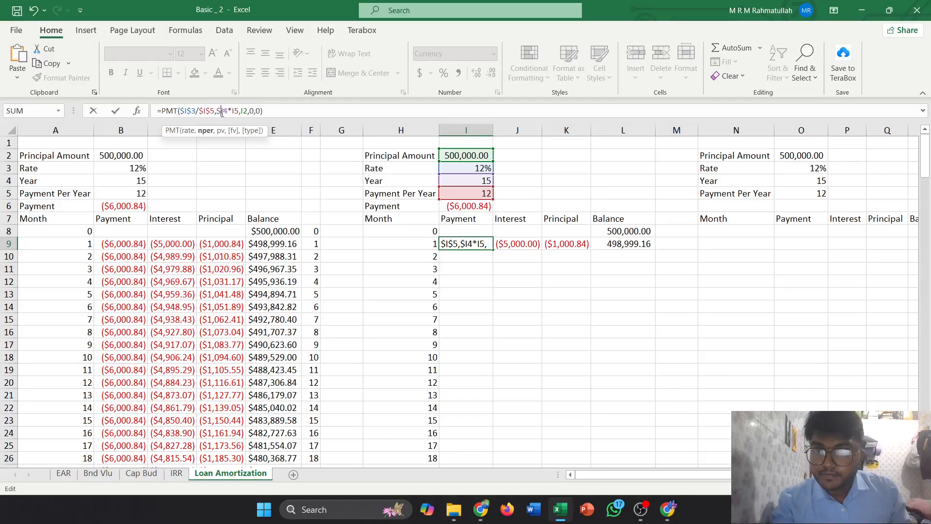
type("$5,$")
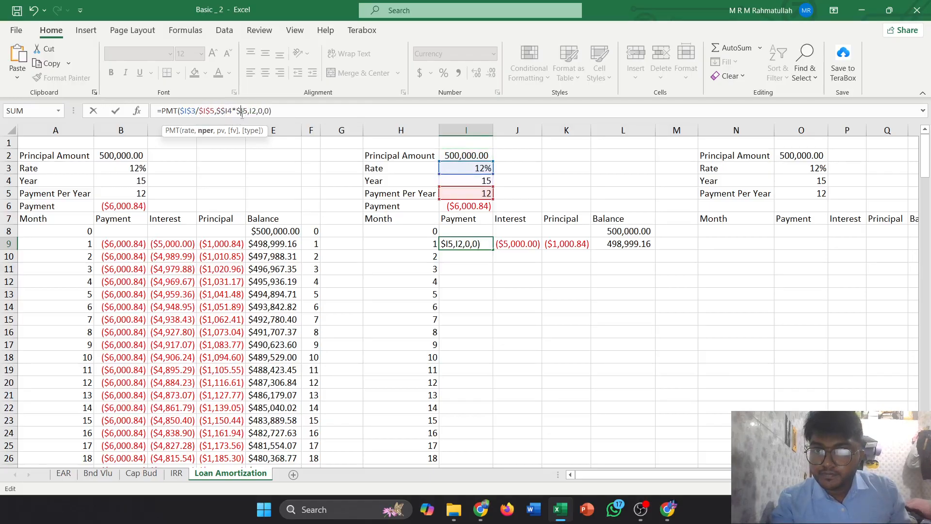
type("$")
left_click(257, 111)
type("$")
left_click(260, 111)
type("$")
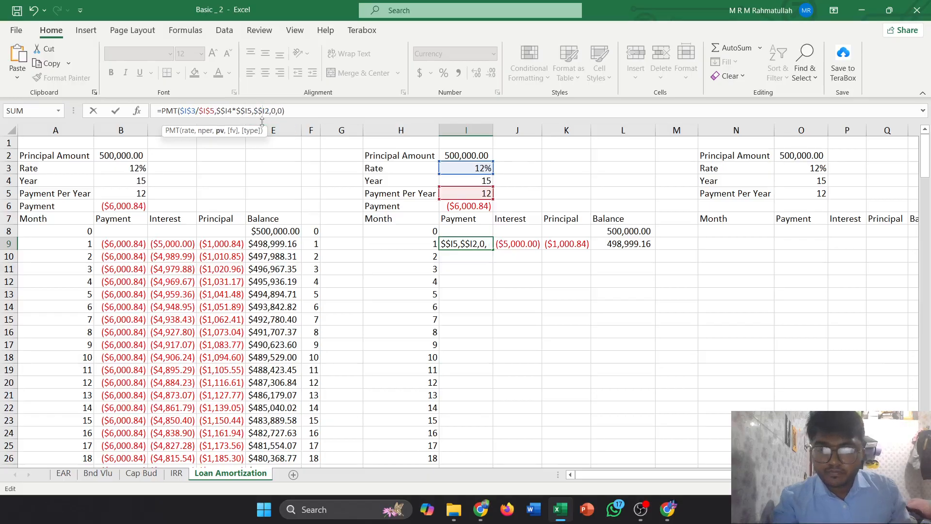
key("BackSpace")
type("$")
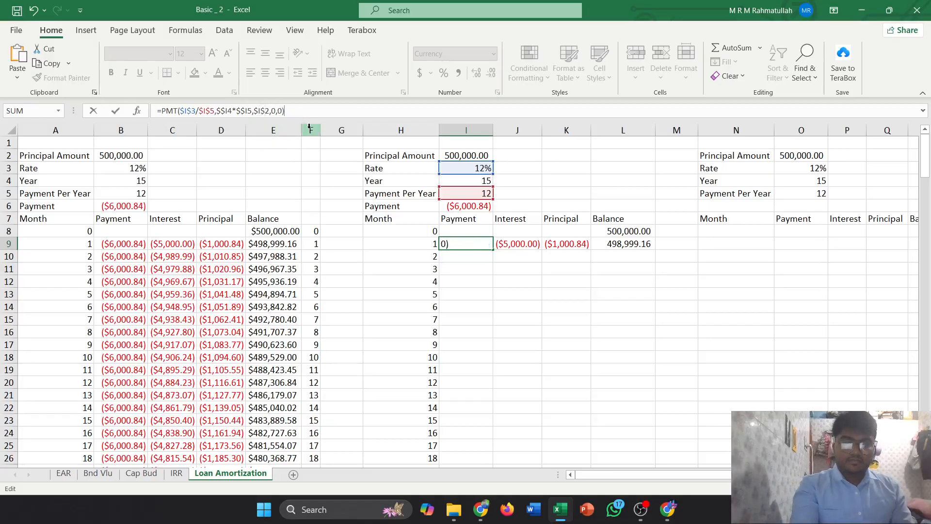
key("Return")
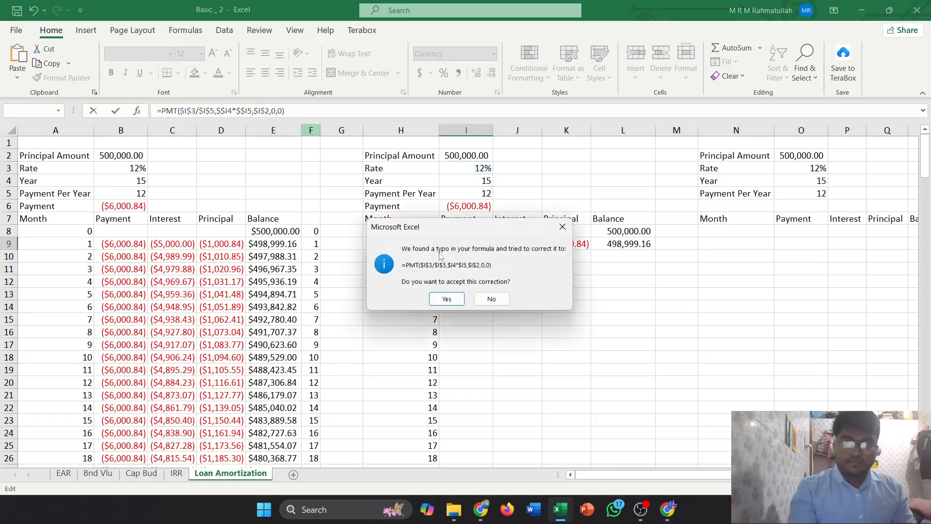
left_click(455, 299)
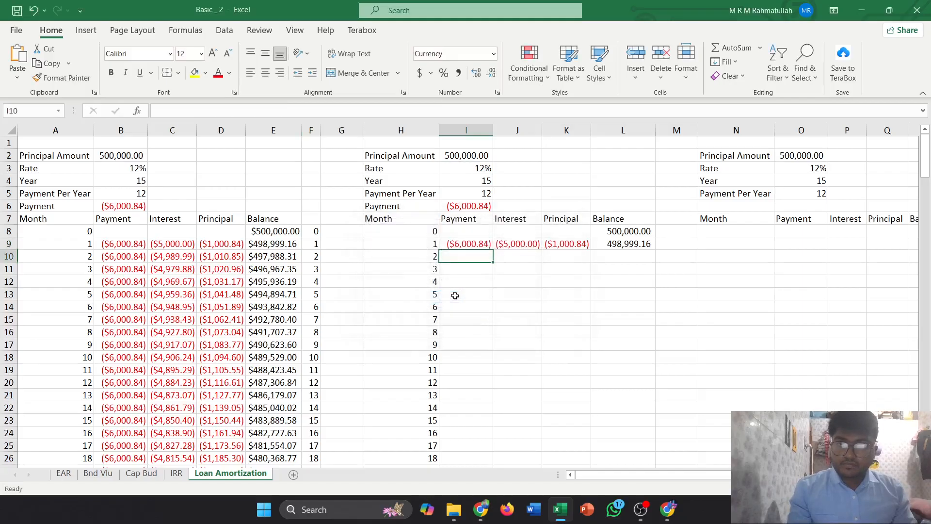
Compare the absolute references in I9's payment formula with those in the reference table's formula in B9.
left_click(467, 247)
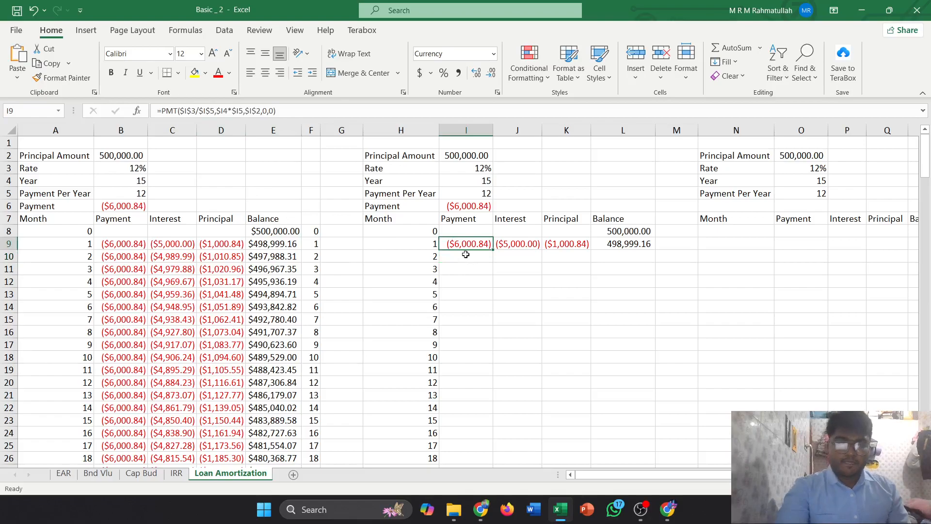
left_click(135, 244)
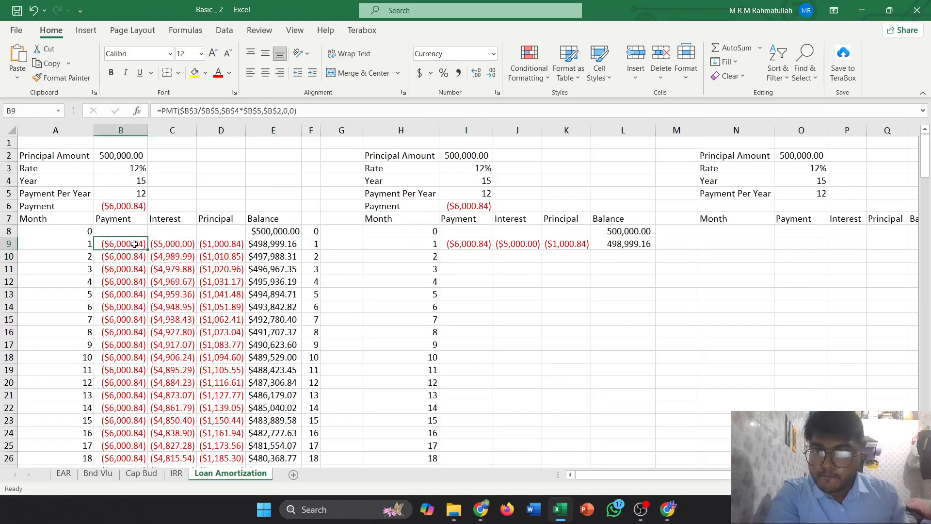
left_click(469, 245)
left_click(127, 245)
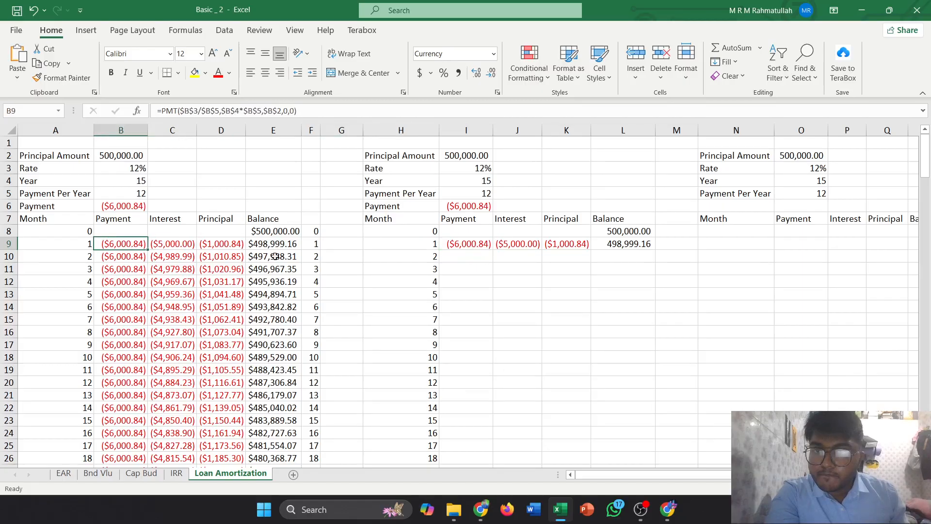
left_click(455, 245)
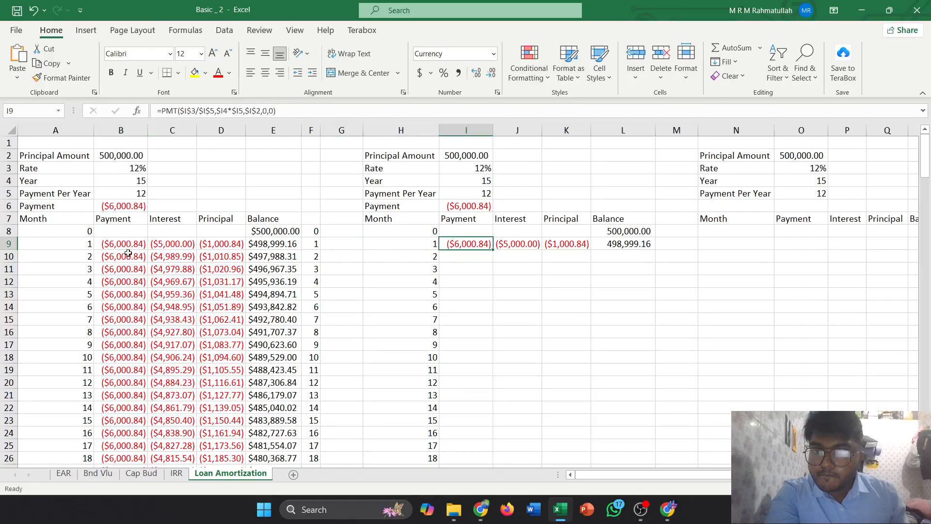
left_click(116, 244)
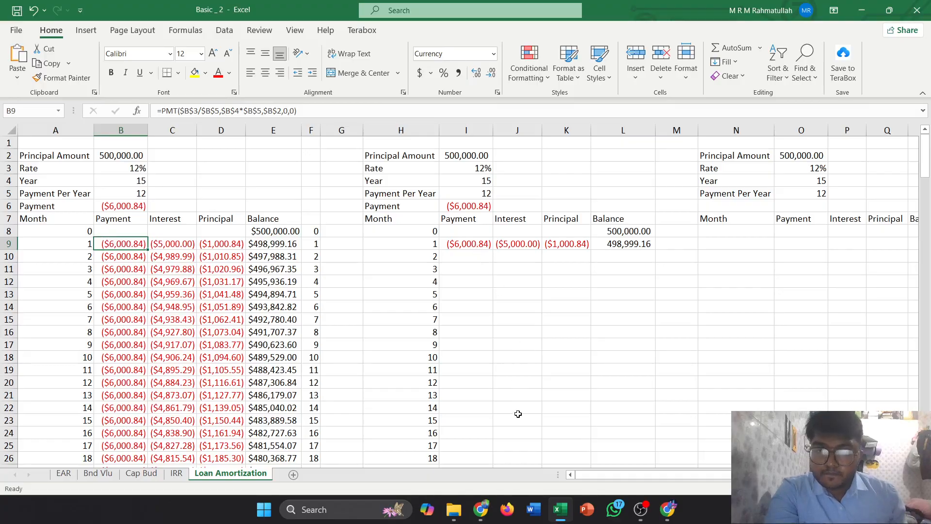
key("alt+Tab")
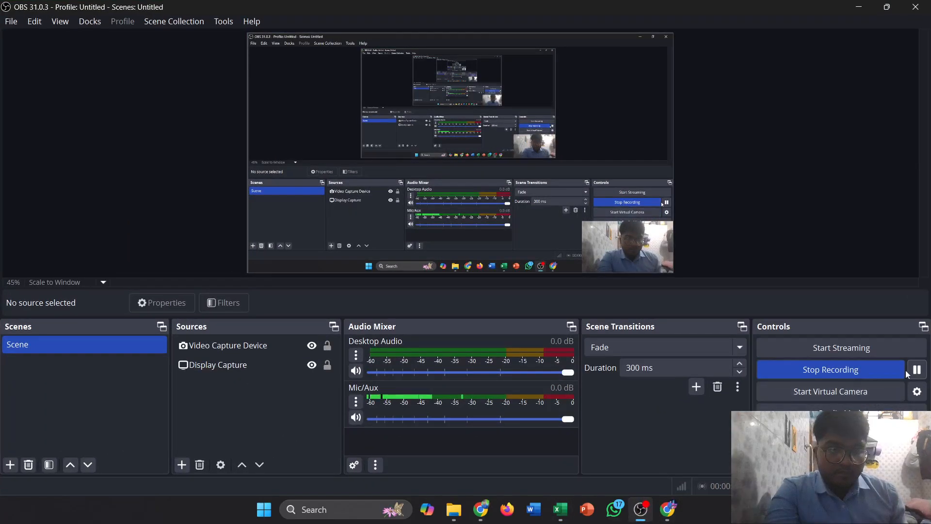
left_click(854, 6)
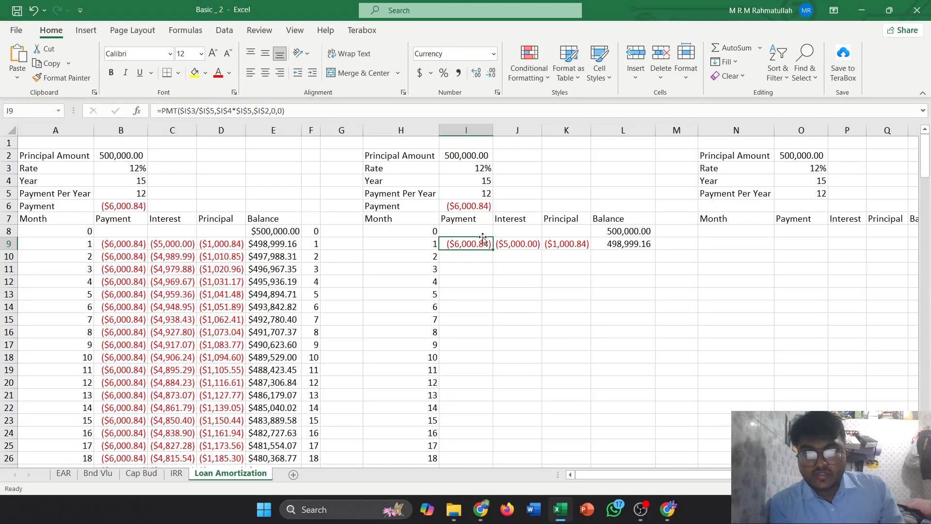
Fill the payment formula from I9 down the second table through month 184 in row 192.
left_click_drag(493, 250, 496, 453)
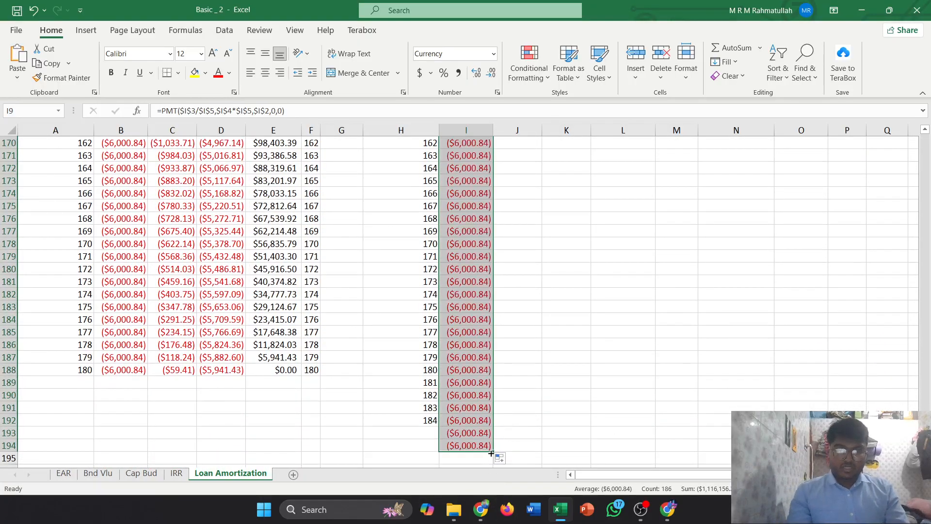
left_click_drag(492, 453, 491, 428)
scroll(567, 426, "up", 18)
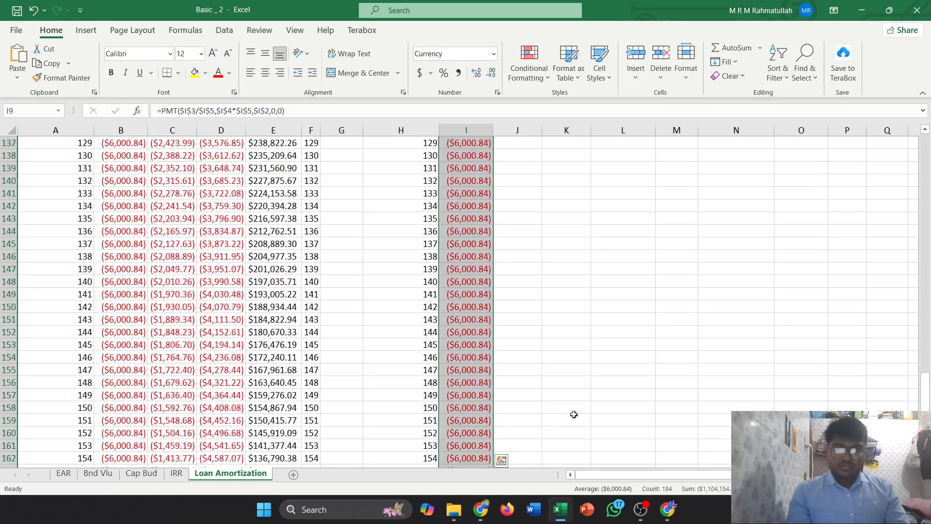
scroll(578, 428, "up", 20)
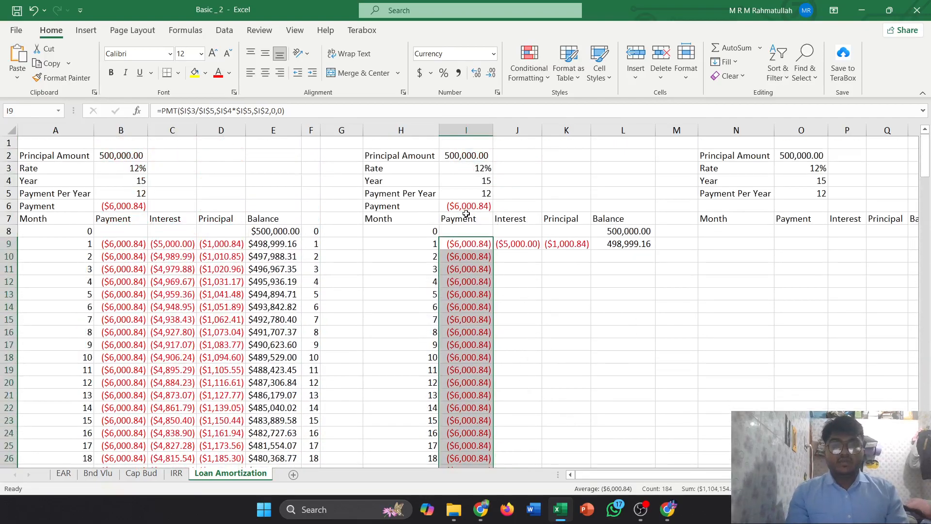
Make the rate references in the month 1 interest formula in J9 absolute as $I$3/$I$5.
left_click(517, 246)
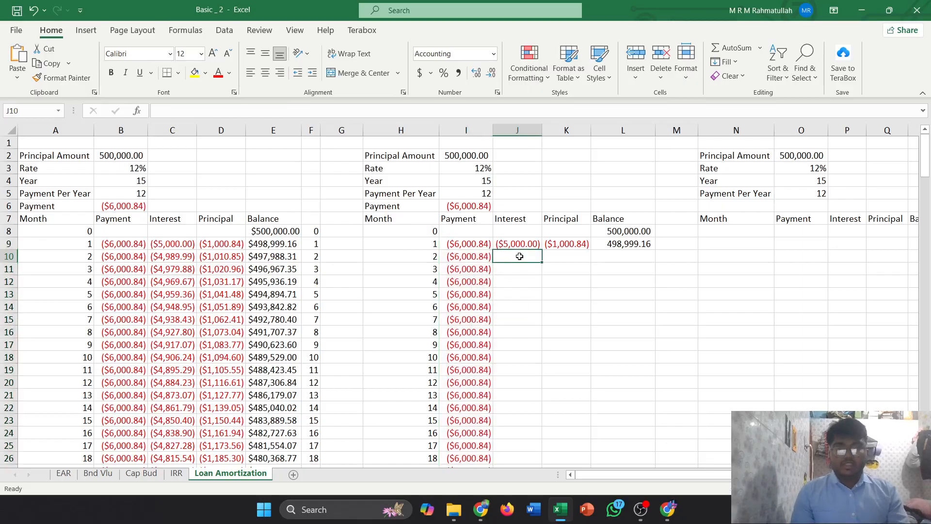
left_click(181, 112)
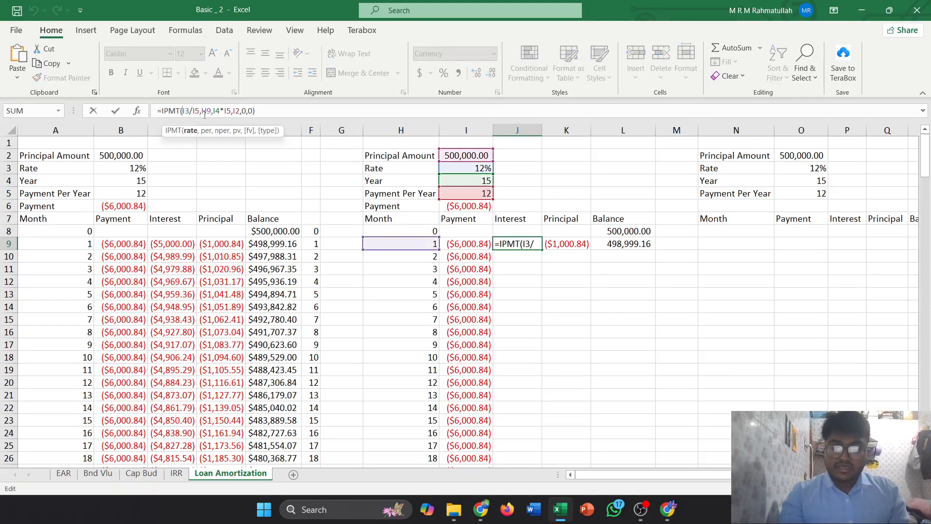
type("$I")
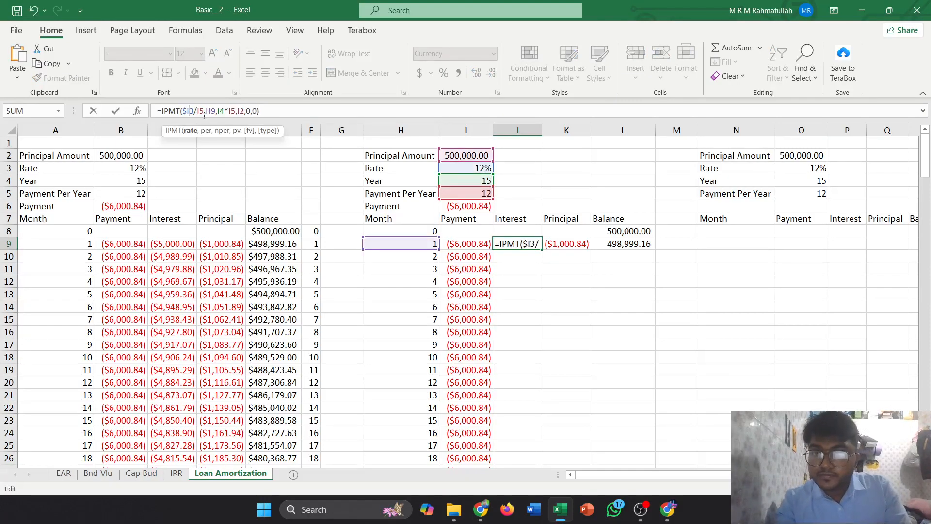
type("$3/")
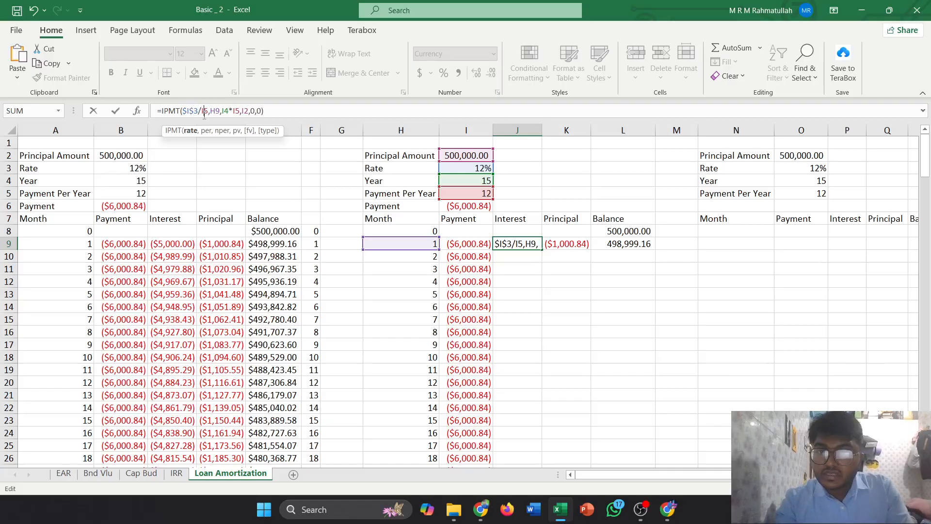
type("$I$")
key("Right")
key("Right")
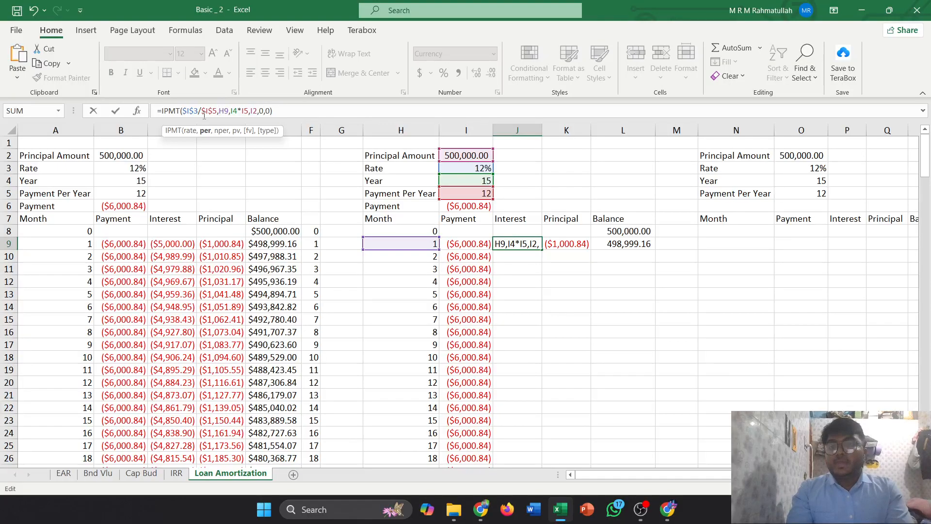
Make the number-of-periods references in J9's IPMT formula absolute as $I$4*$I$5, leaving the month reference H9 relative.
key("Right")
key("Right")
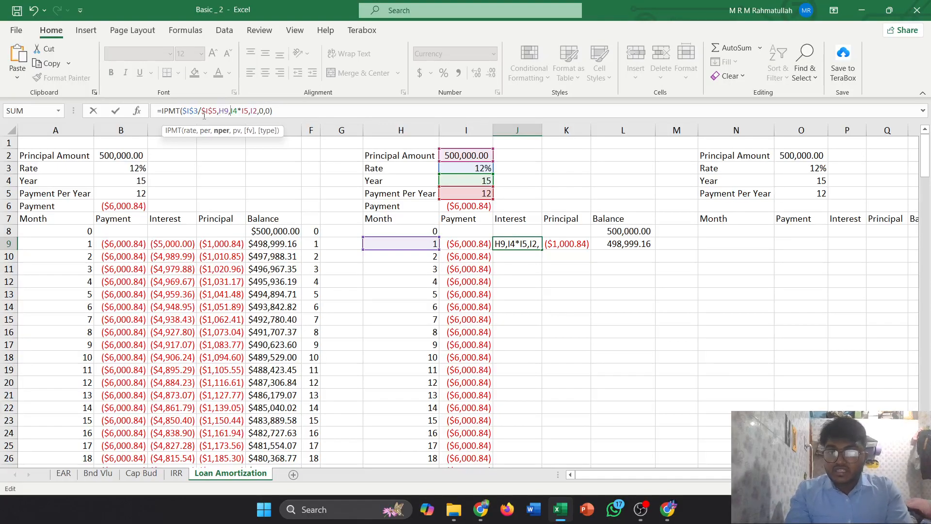
type("$I$3/")
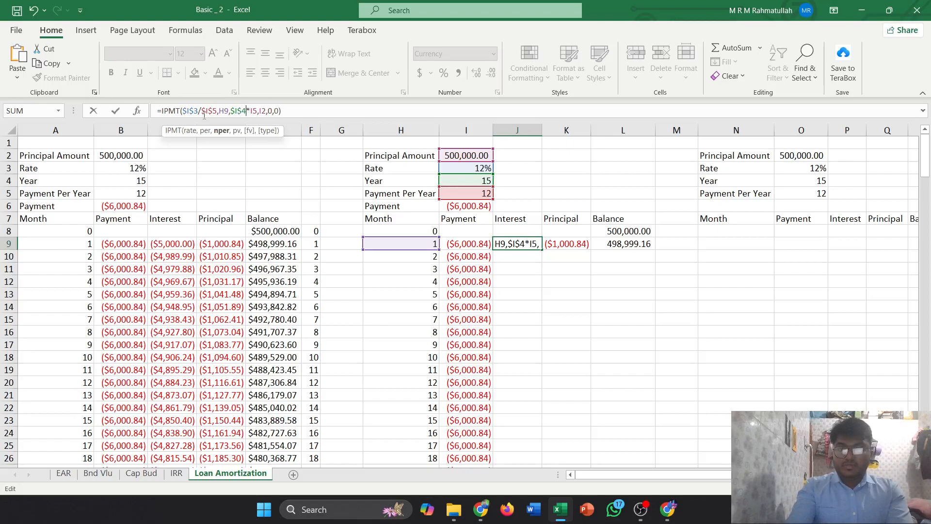
type("$")
key("Right")
type("$")
key("Right")
key("Right")
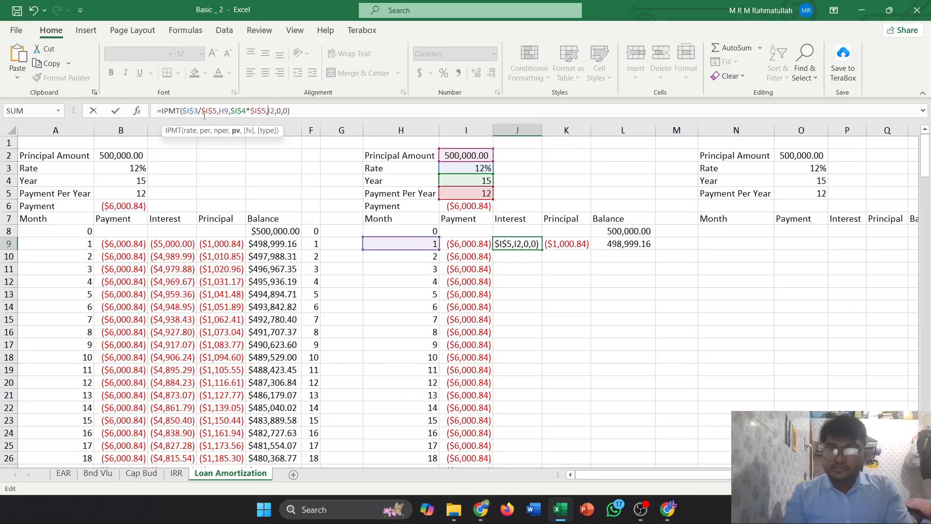
Make the principal amount reference in J9 absolute as $I$2 and accept =IPMT($I$3/$I$5,H9,$I$4*$I$5,$I$2,0,0).
type("$")
key("Right")
key("Right")
type("$")
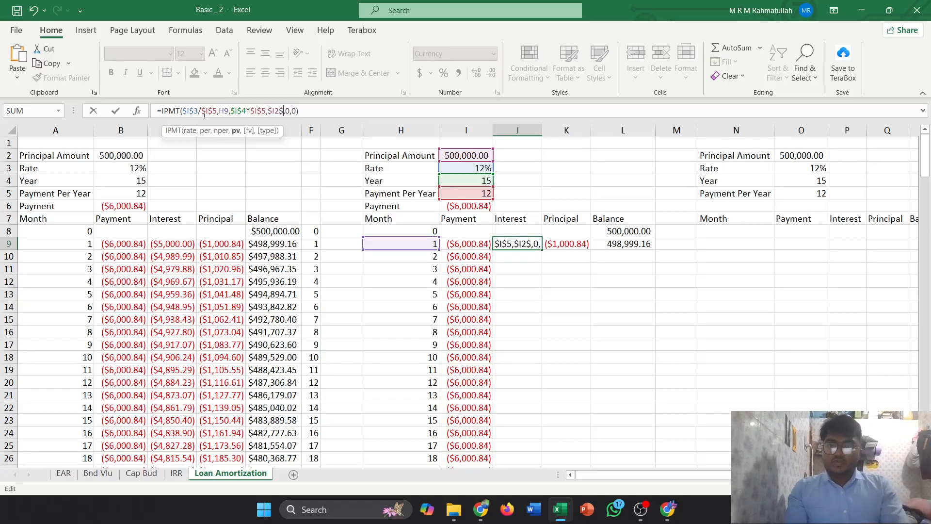
key("BackSpace")
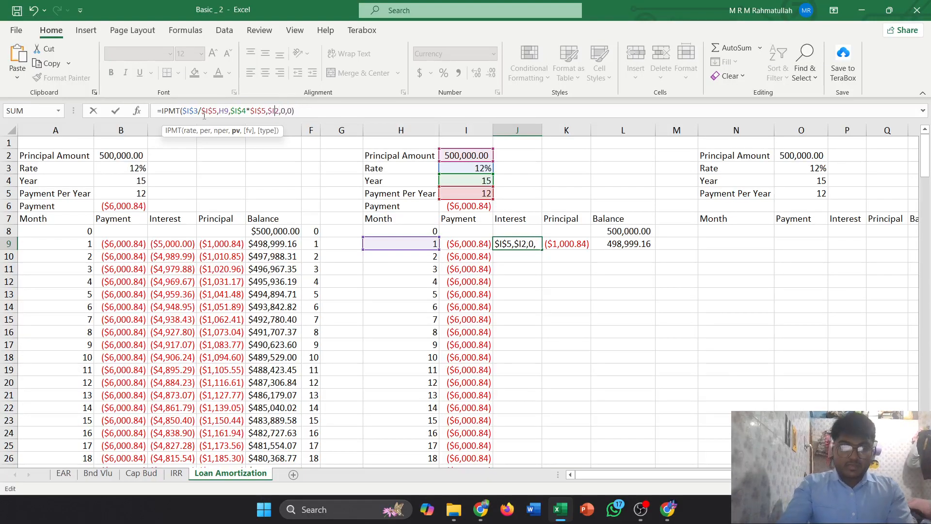
type("$")
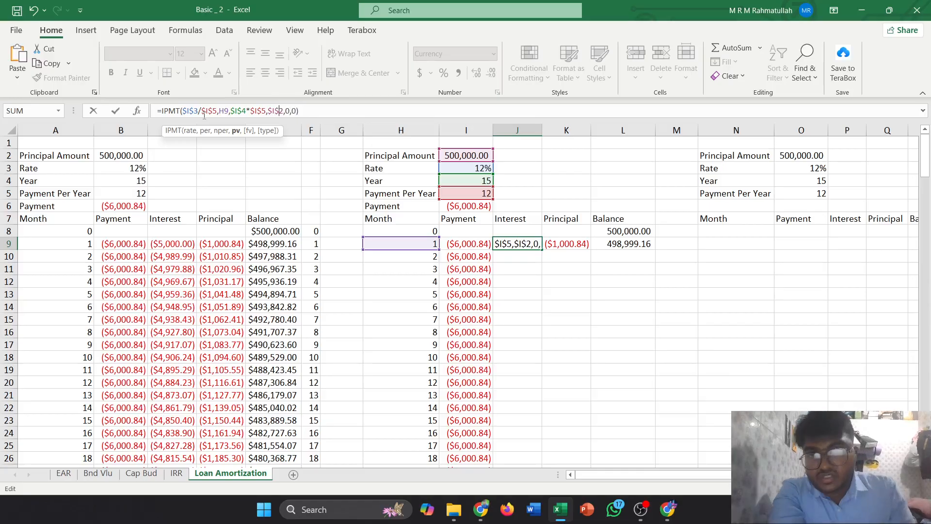
key("Return")
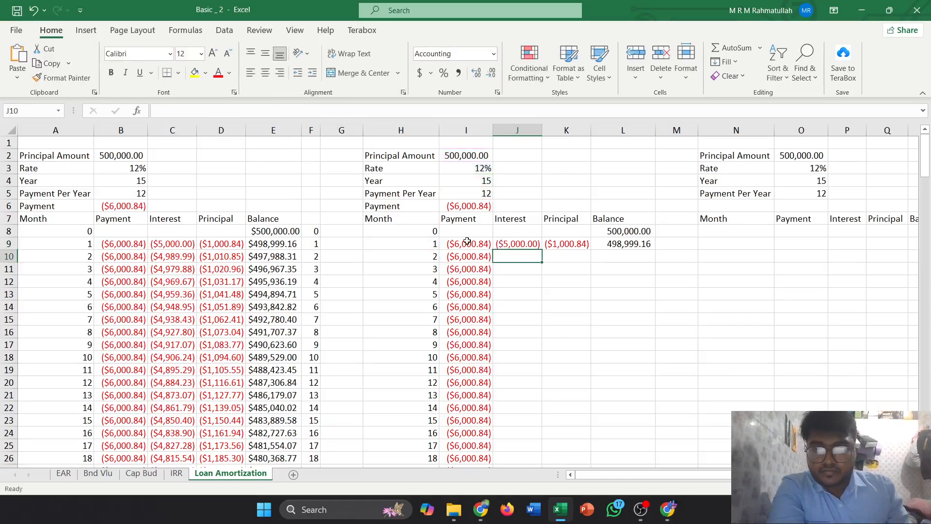
Fill the interest formula from J9 down through month 184 in row 192 and slightly widen column J.
left_click(529, 245)
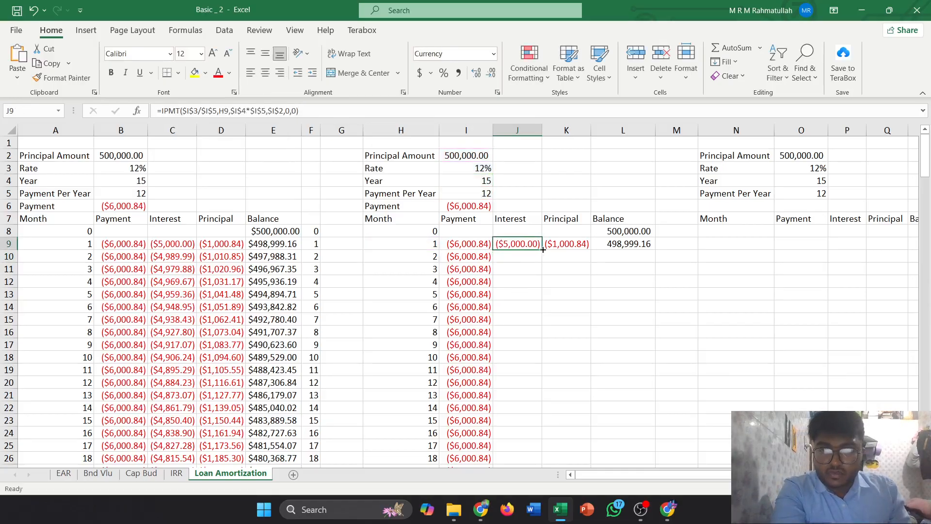
left_click_drag(544, 249, 545, 374)
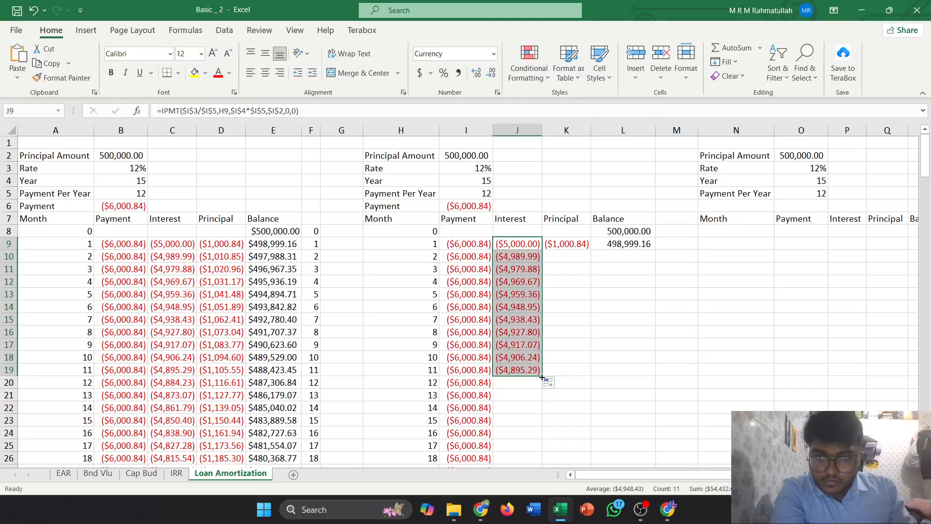
left_click_drag(542, 376, 532, 421)
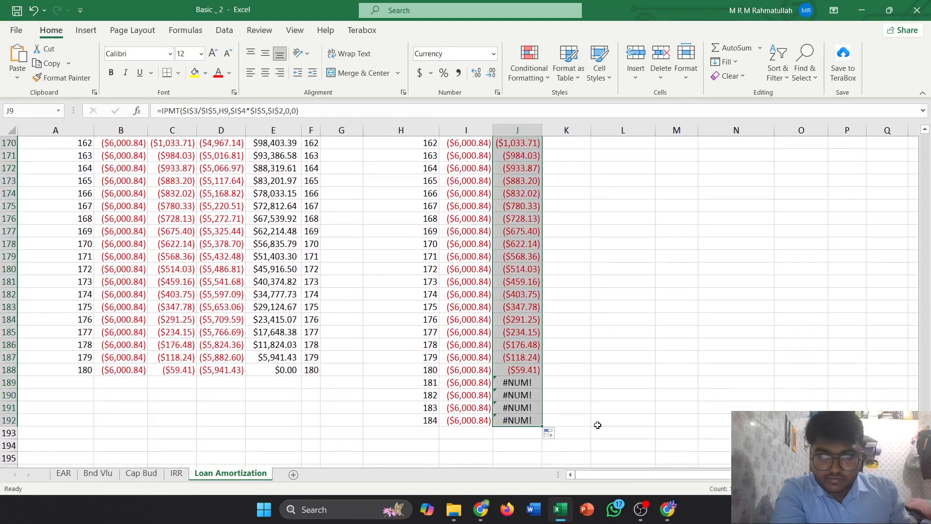
left_click_drag(543, 127, 554, 127)
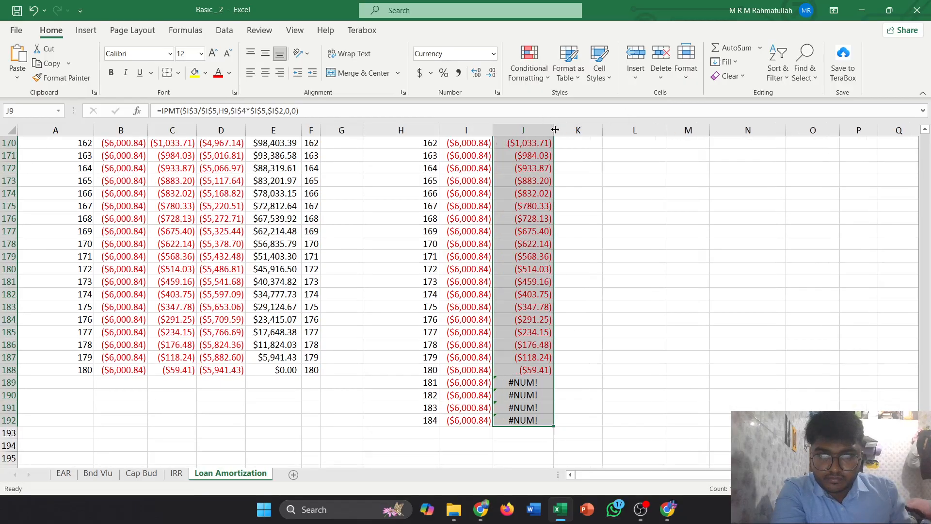
Compare the principal formula in K9 with the absolute references in the reference table's formula in D10.
scroll(585, 266, "up", 17)
scroll(585, 267, "up", 20)
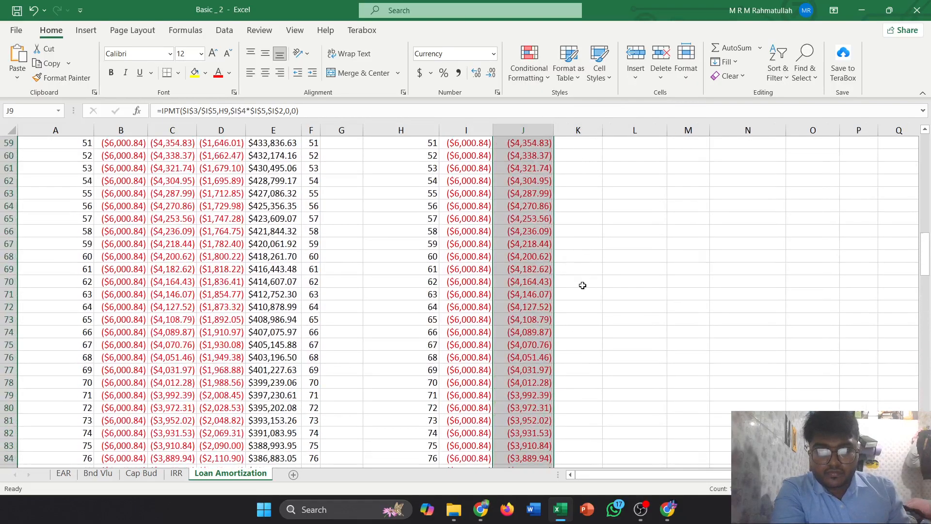
mouse_move(578, 244)
left_mouse_down()
mouse_move(580, 320)
mouse_move(578, 244)
left_mouse_up()
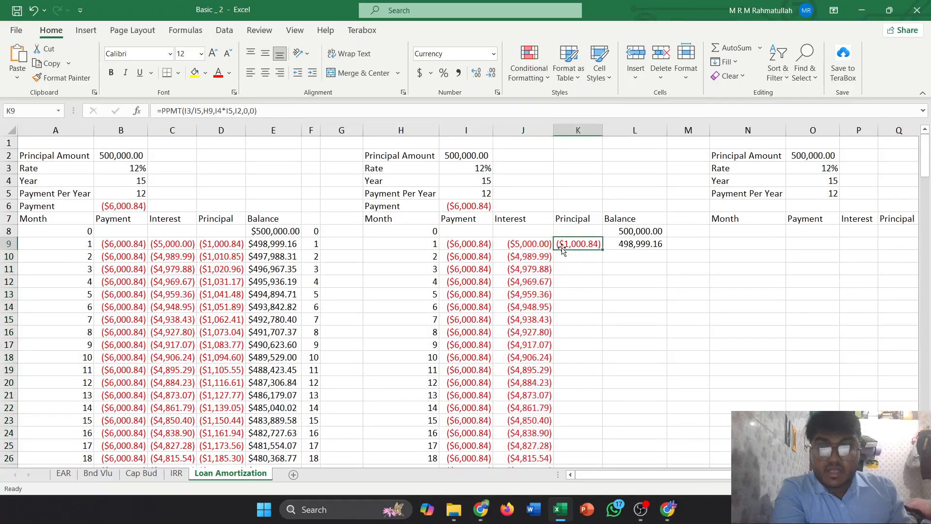
left_click(226, 257)
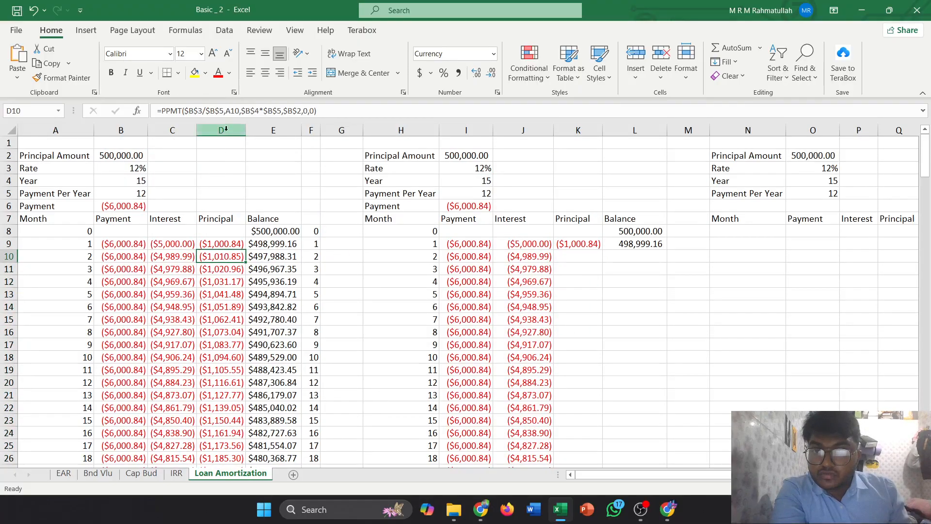
left_click(234, 111)
left_click(563, 257)
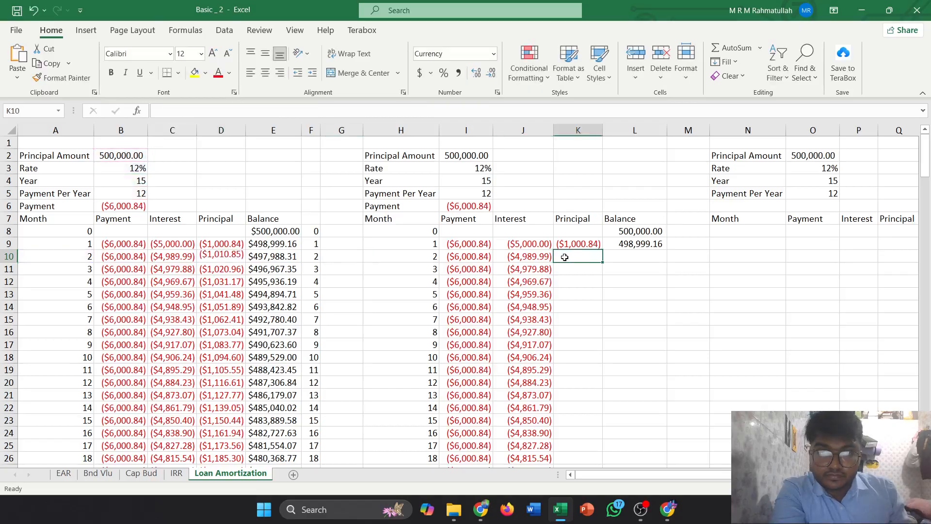
left_click(555, 244)
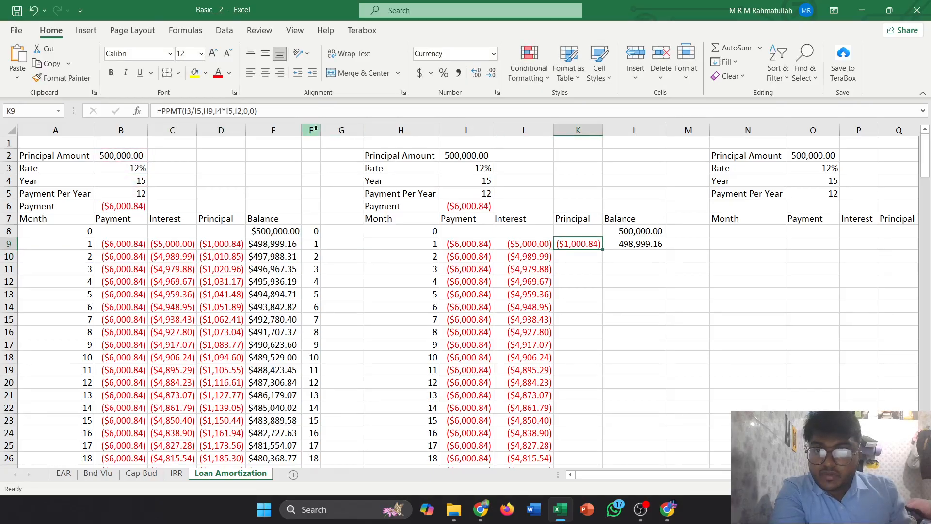
Make the rate references in K9's PPMT formula absolute as $I$3/$I$5.
left_click(222, 111)
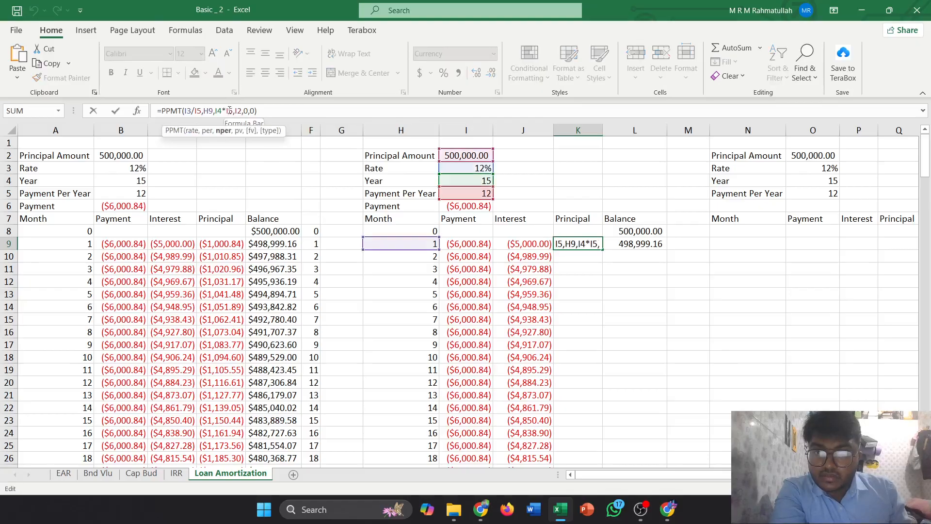
left_click(211, 131)
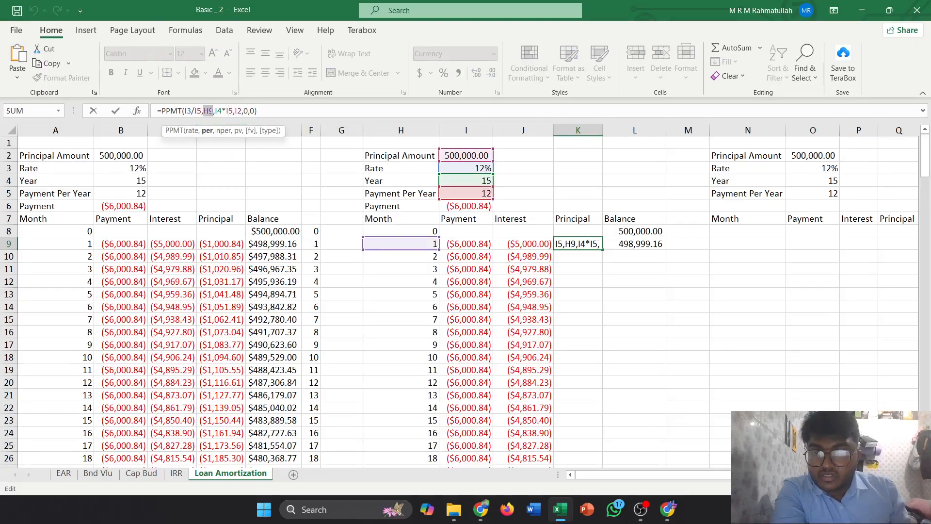
left_click(182, 111)
left_click(186, 112)
type("$")
left_click(190, 112)
type("$I$3/")
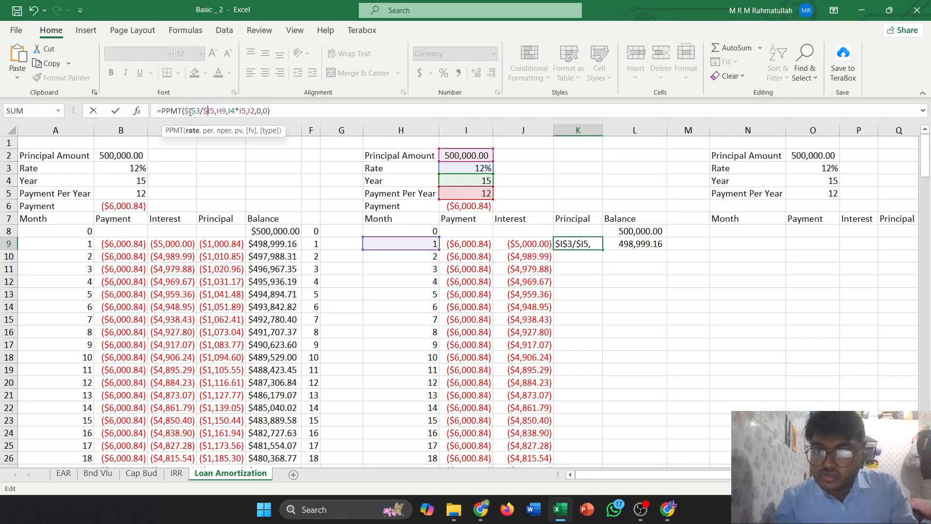
type("$")
key("Right")
key("Right")
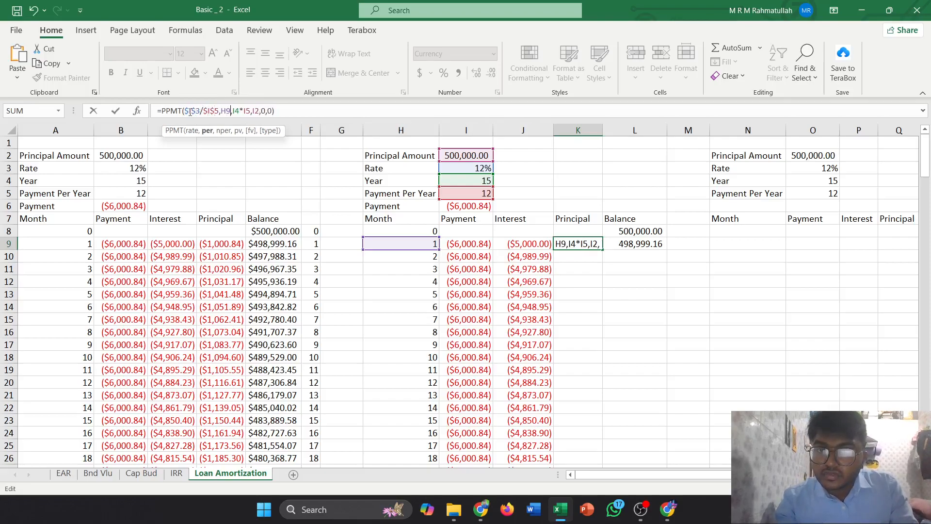
Make the number-of-periods references in K9's principal formula absolute as $I$4*$I$5, keeping H9 relative.
key("Right")
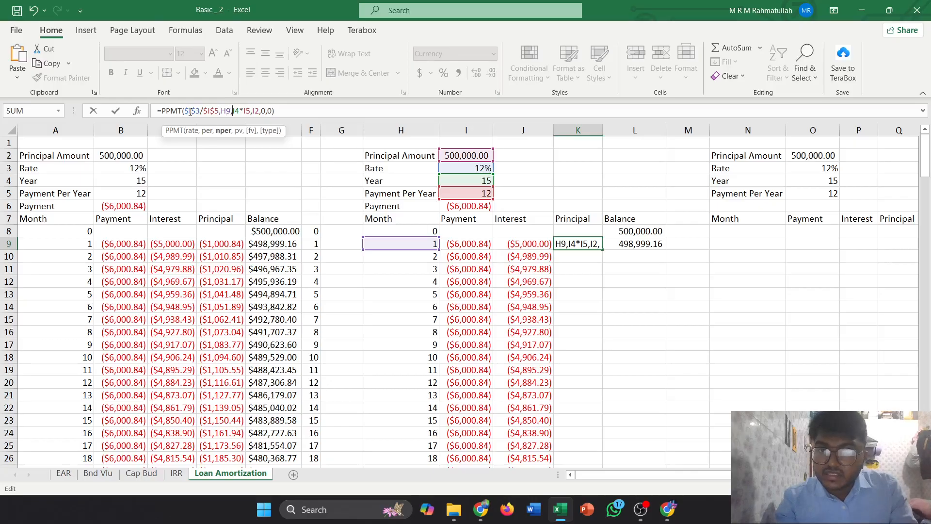
type("$")
key("Right")
type("$")
key("Right")
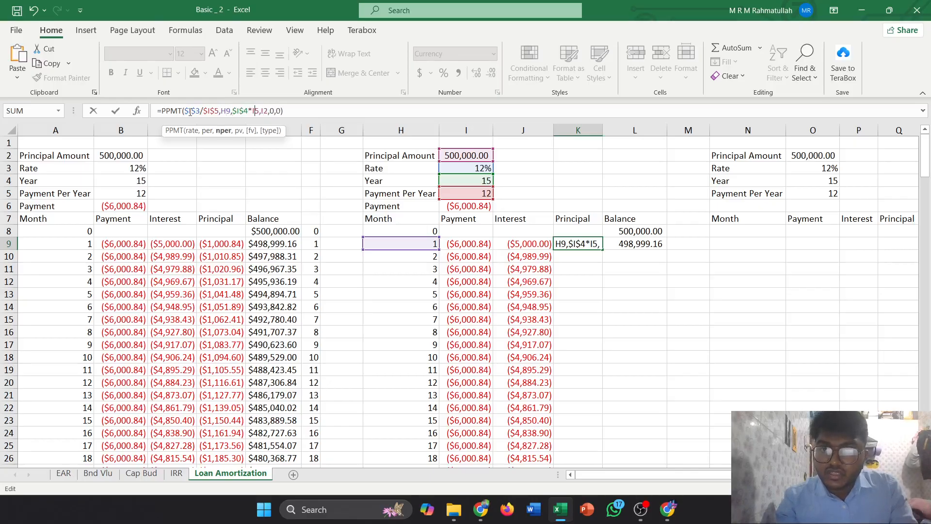
type("$")
key("Right")
type("$")
Make the principal amount reference in K9 absolute as $I$2 and accept =PPMT($I$3/$I$5,H9,$I$4*$I$5,$I$2,0,0).
key("Right")
type("$")
key("Right")
type("$")
key("Return")
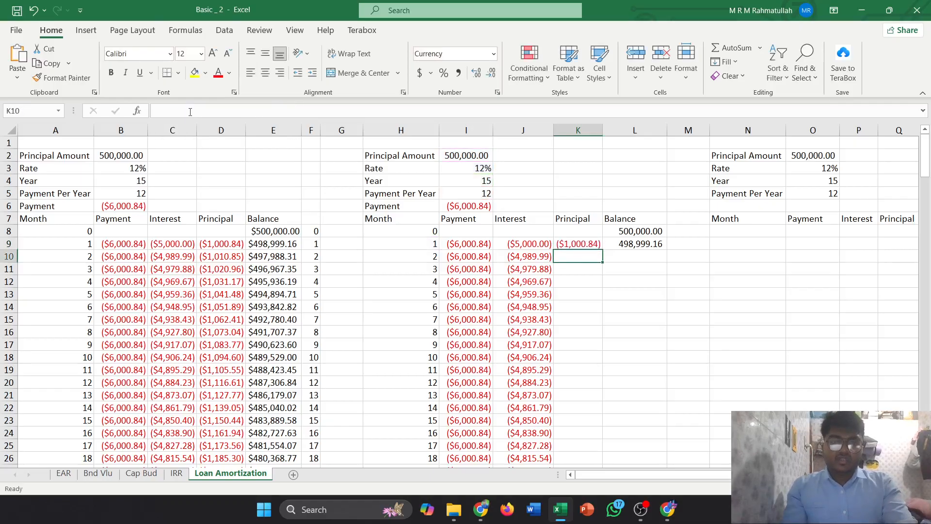
Fill the principal formula from K9 down the second table through month 184 in row 192.
left_click(591, 247)
left_click_drag(605, 249, 602, 446)
scroll(648, 402, "up", 6)
scroll(649, 393, "up", 20)
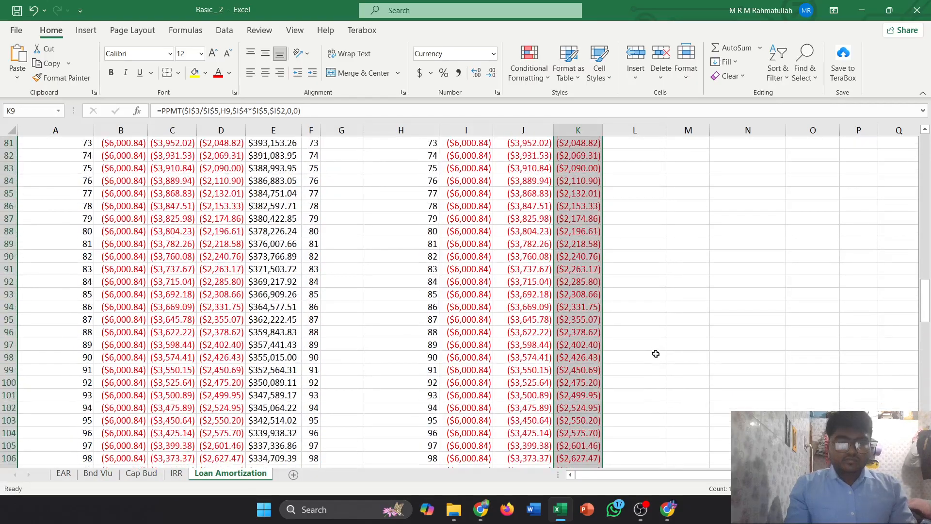
scroll(662, 339, "up", 7)
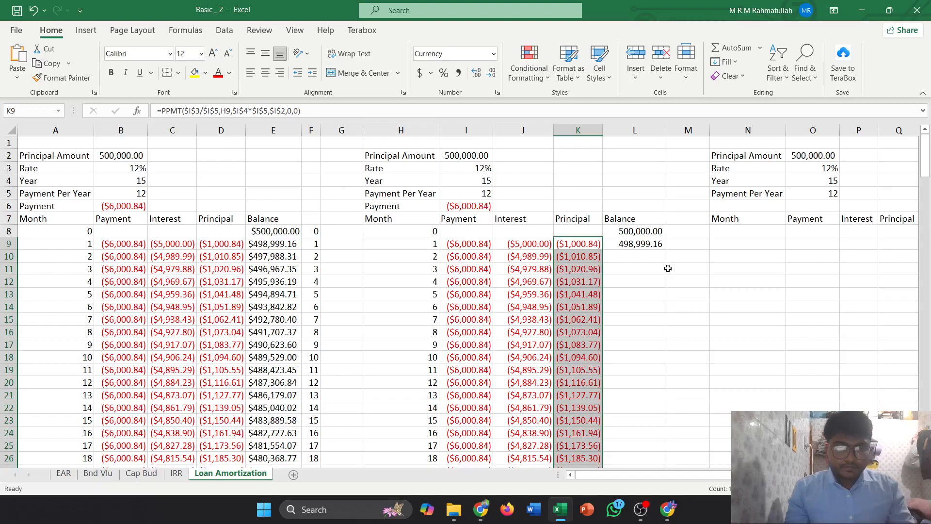
Fill the balance formula =L8-(-K9) from L9 down the second table through month 184 in row 192.
left_click(631, 245)
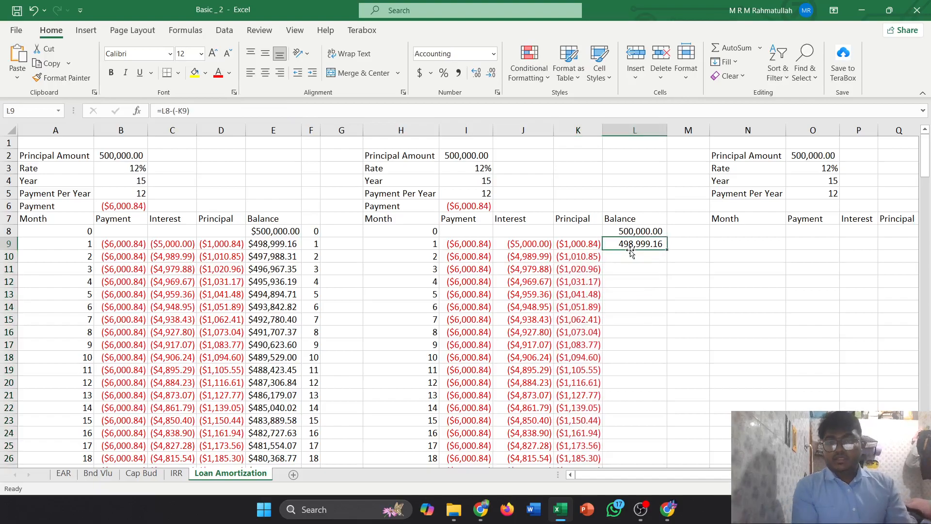
left_click(280, 260)
left_click(635, 248)
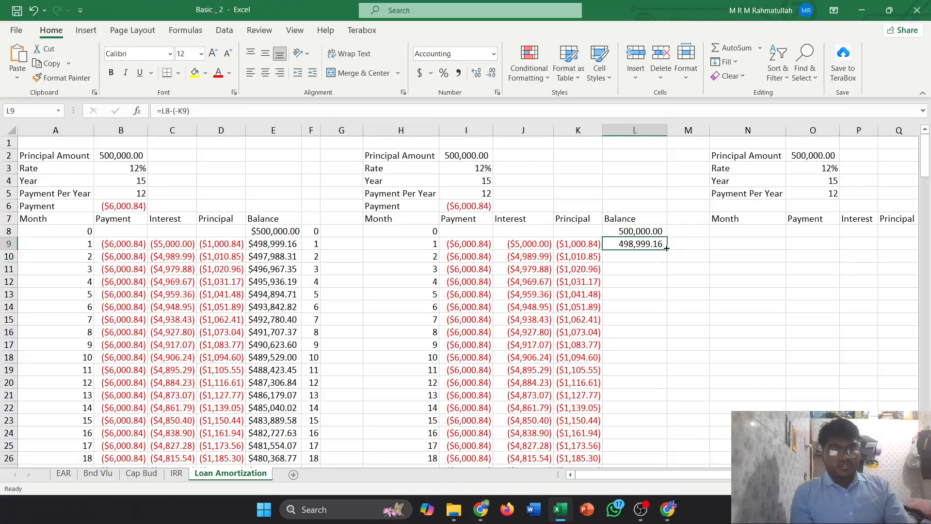
left_click_drag(668, 250, 642, 426)
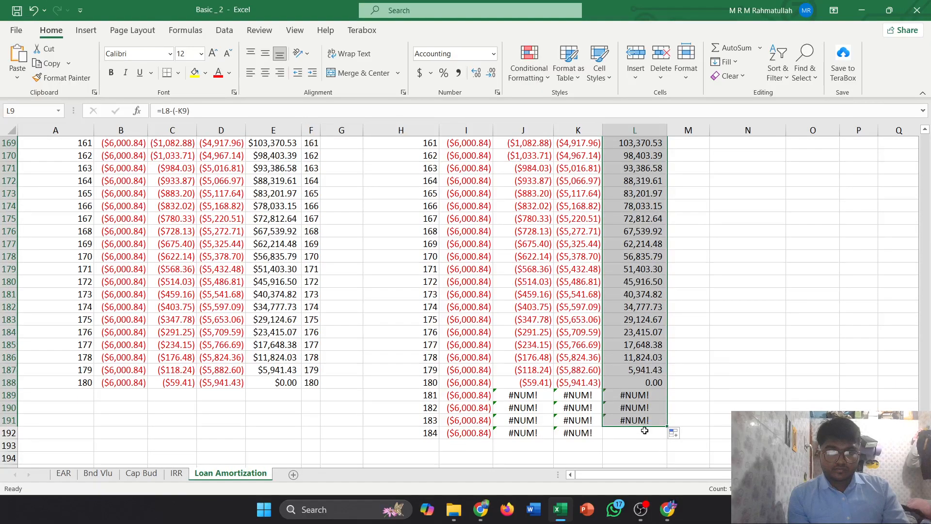
left_click_drag(670, 430, 606, 434)
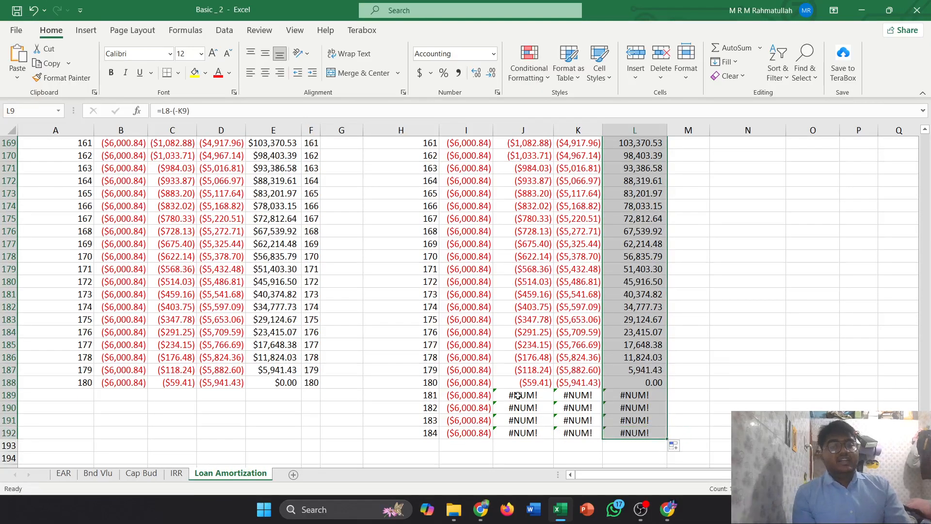
left_click(718, 396)
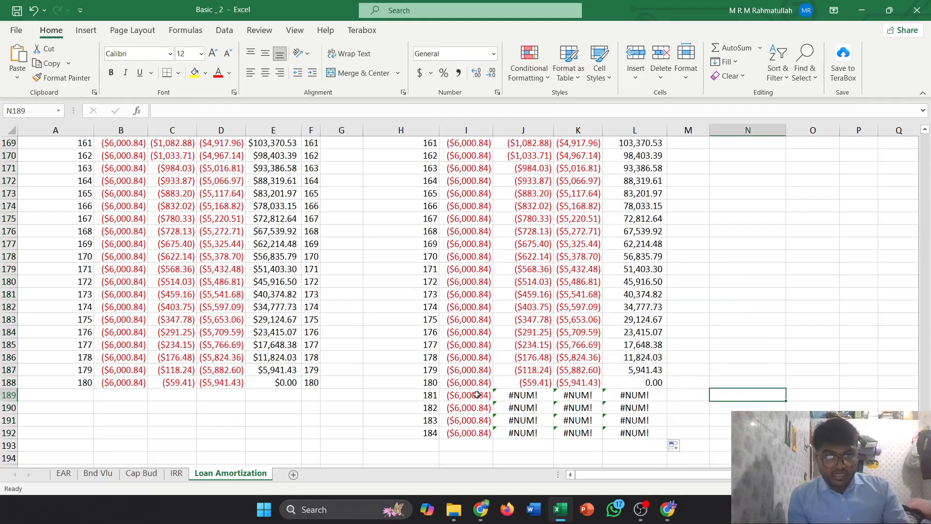
Clear the surplus rows for months 181 to 184 beneath the second amortization table, covering H189:M192.
left_click_drag(511, 397, 588, 430)
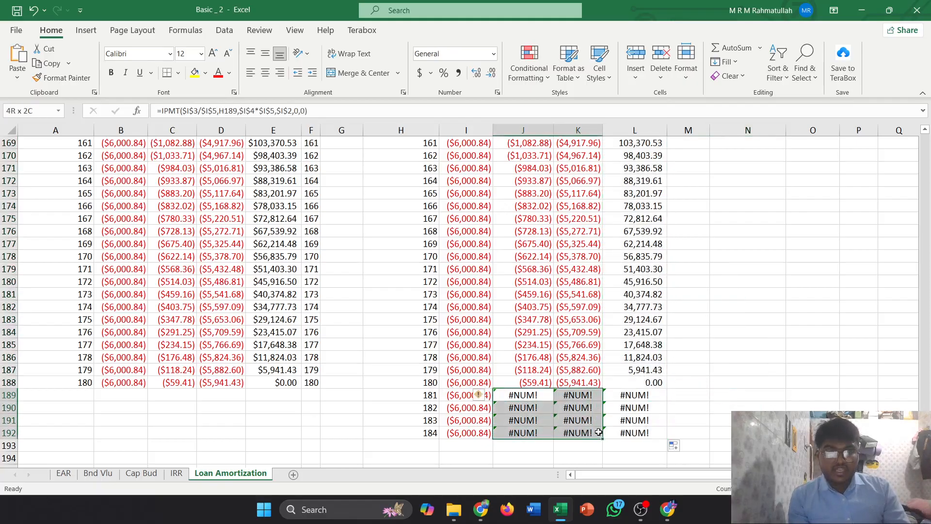
left_click(722, 395)
left_click_drag(682, 396, 465, 433)
key("Delete")
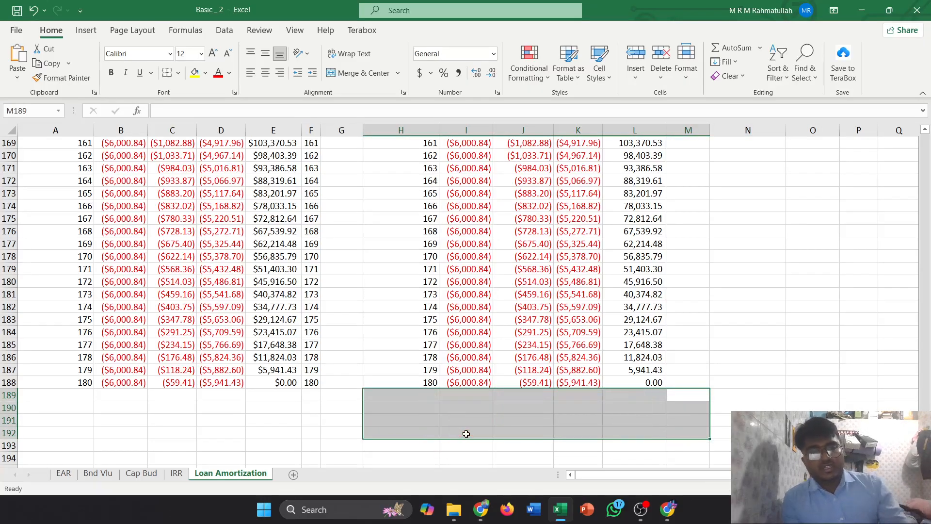
left_click(832, 305)
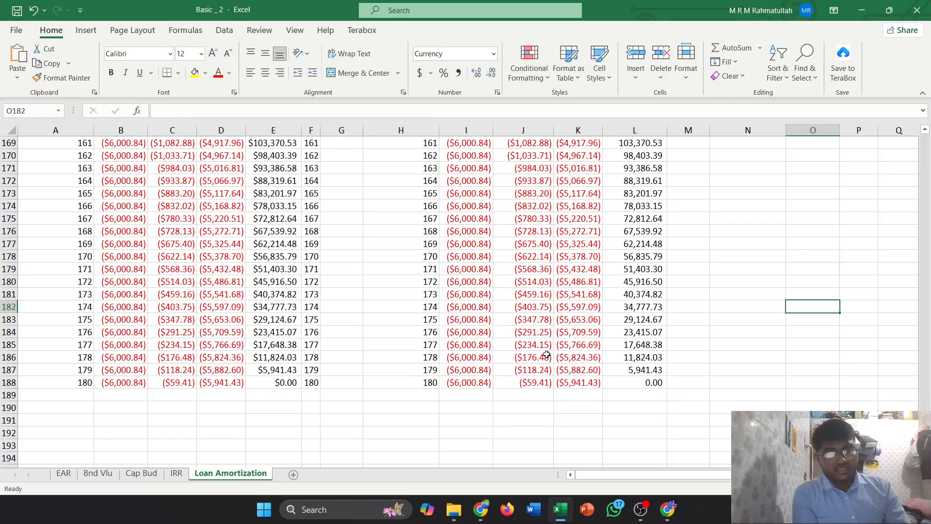
Review the second table from month 180 up to its first rows and examine the payment, interest and principal formulas in I9, J10 and K9.
scroll(617, 386, "up", 20)
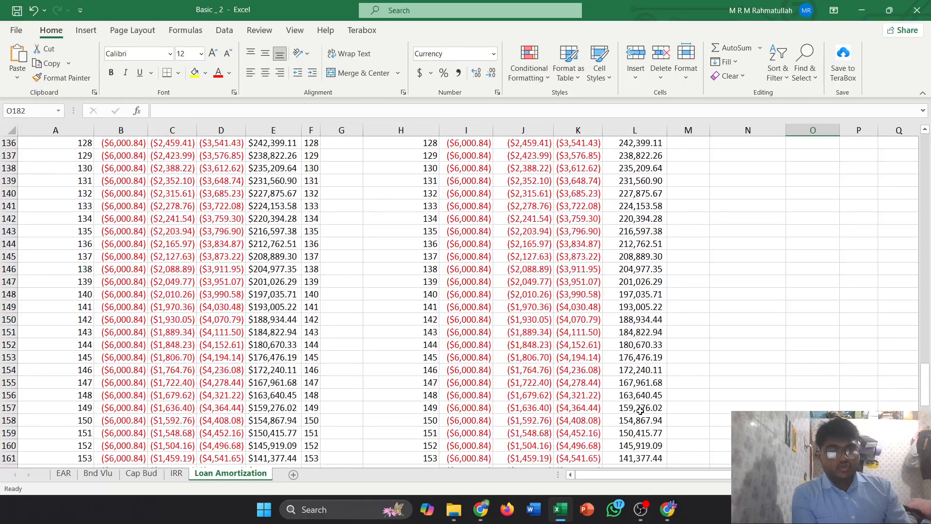
scroll(624, 405, "up", 17)
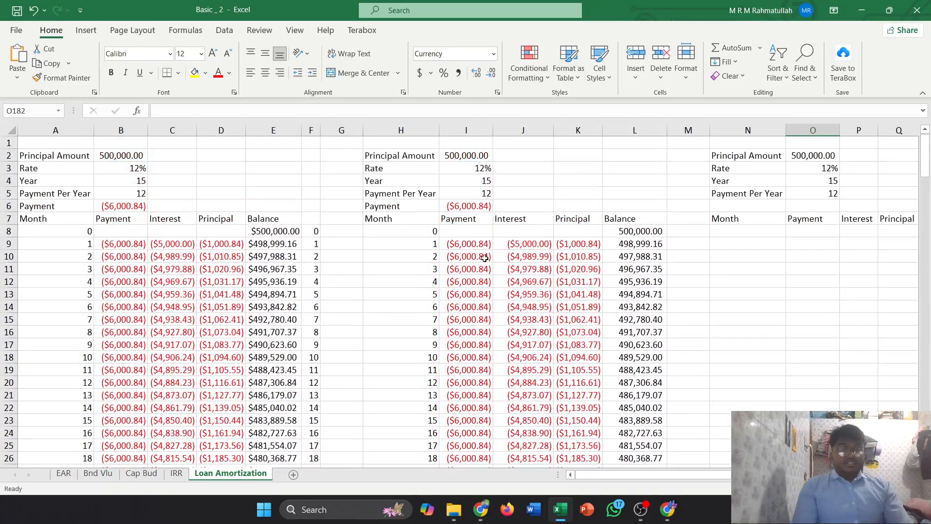
left_click(470, 240)
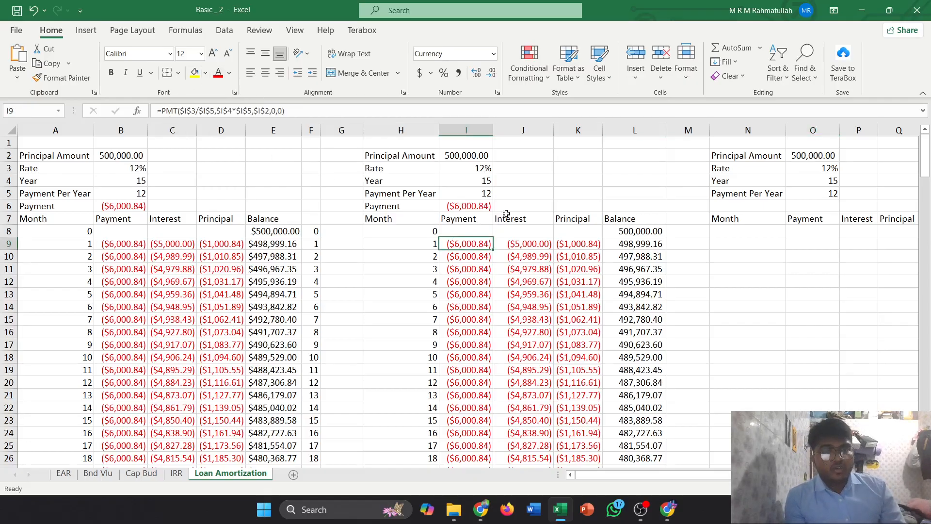
left_click(523, 253)
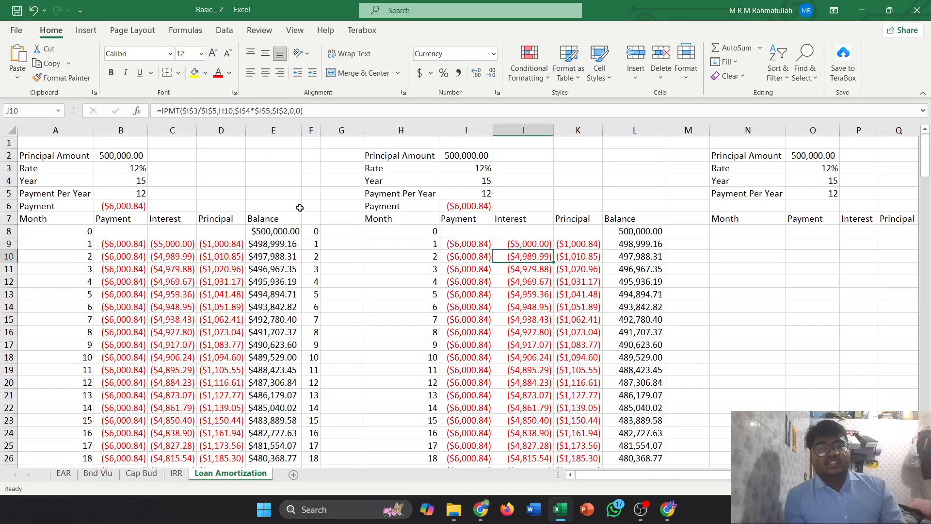
left_click(575, 244)
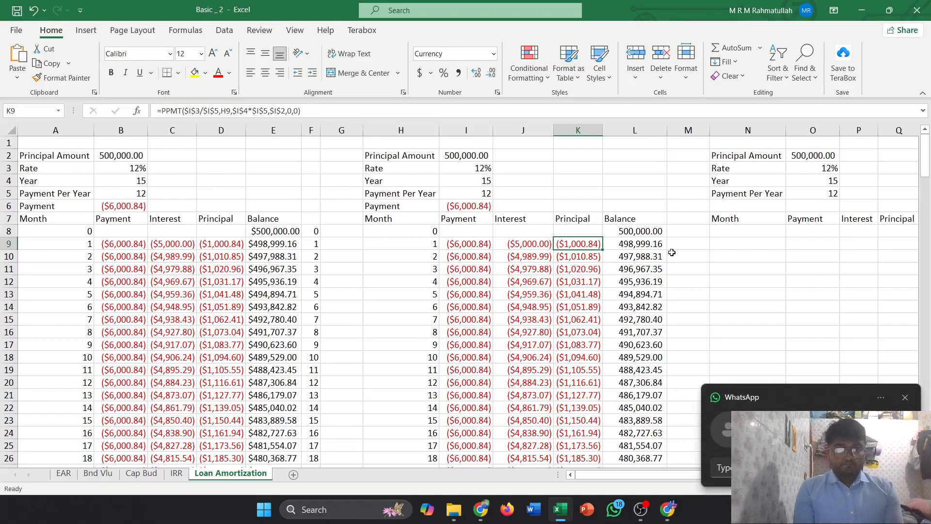
Dismiss the incoming WhatsApp message notifications covering the worksheet.
left_click(905, 399)
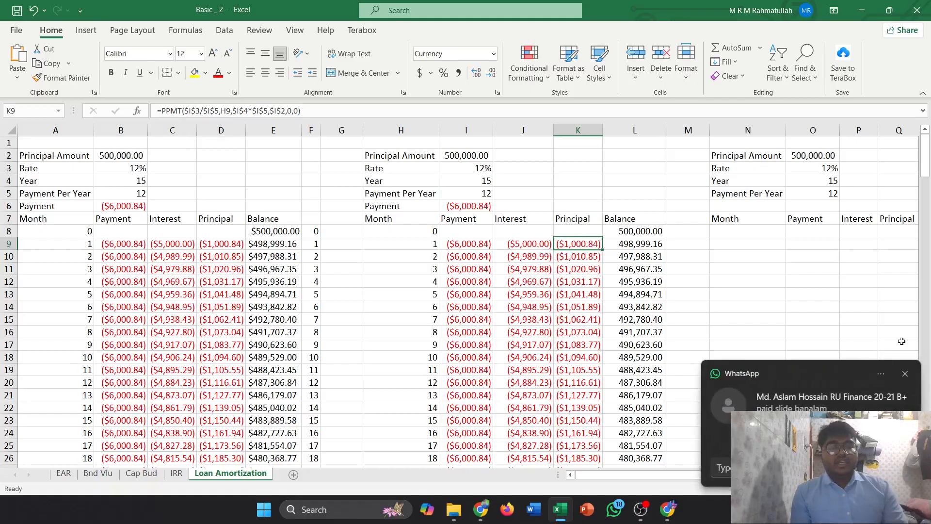
left_click(905, 374)
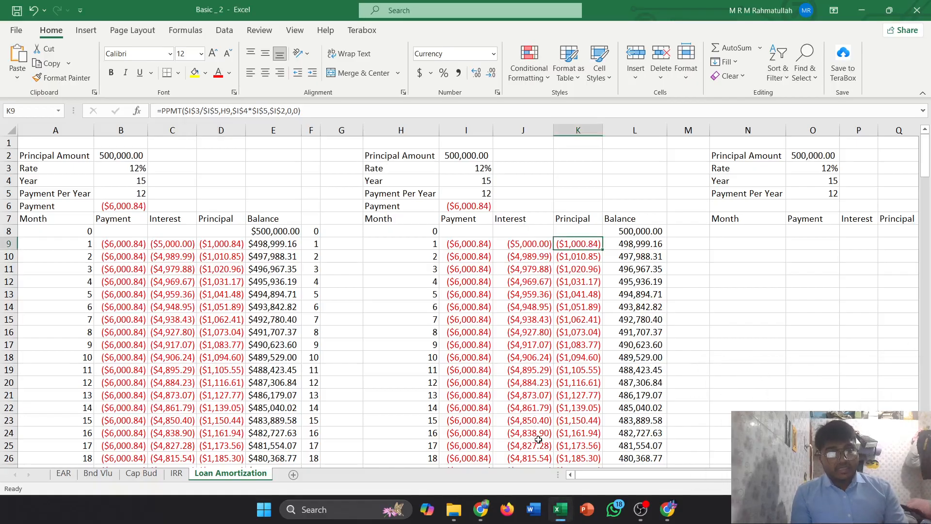
scroll(539, 439, "down", 9)
scroll(549, 413, "up", 9)
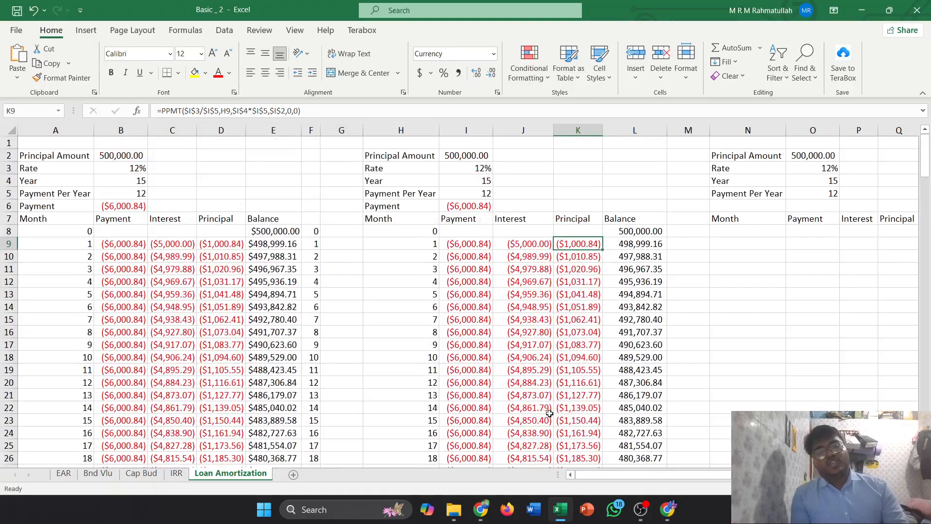